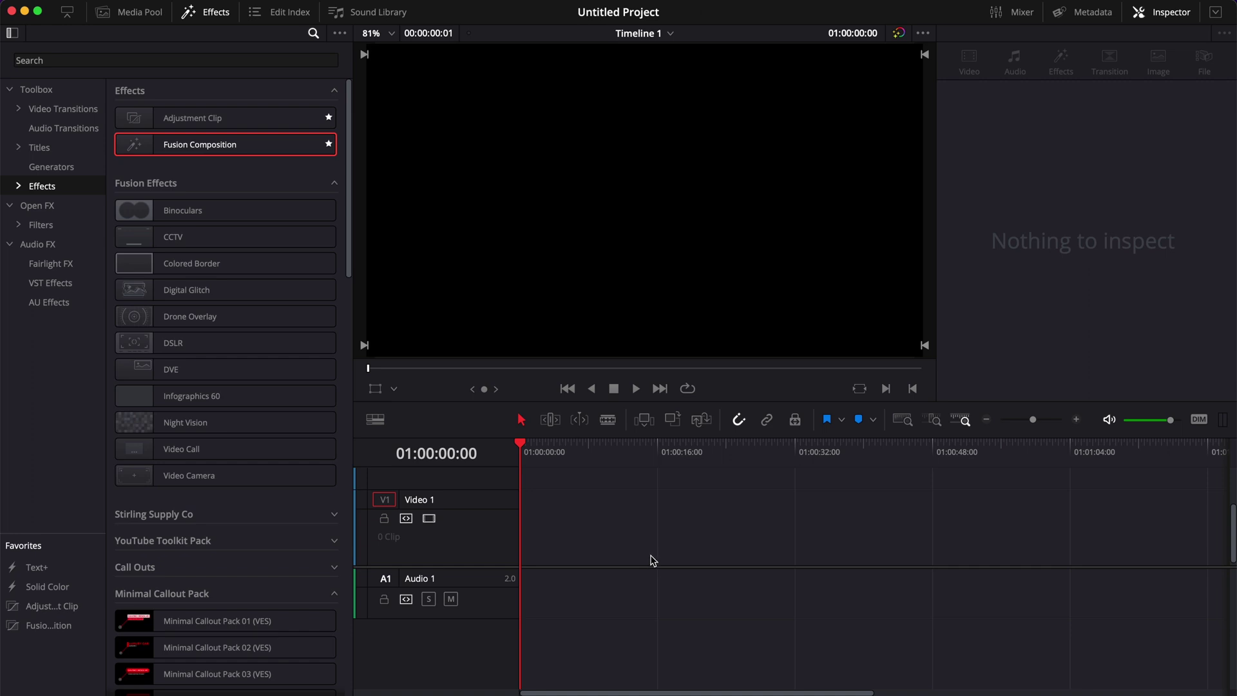
# Drag a Fusion Composition from Effects to the start of the Video 1 track.
pyautogui.moveTo(214, 148); pyautogui.dragTo(318, 220)
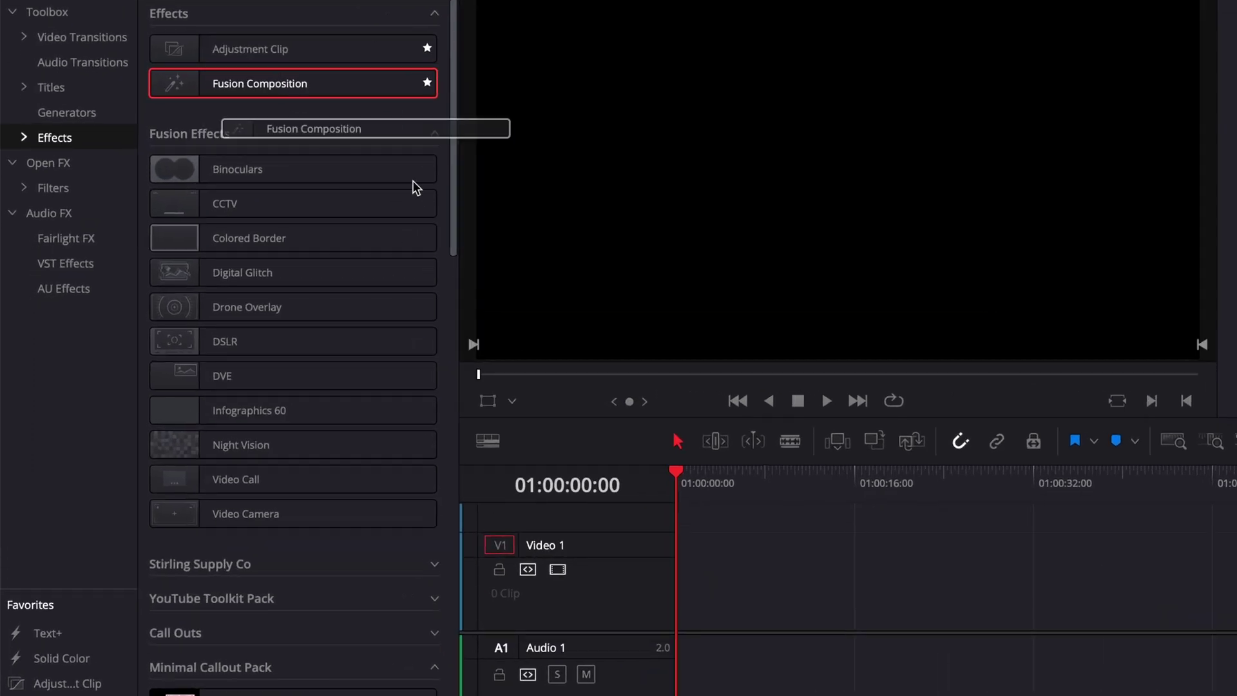
pyautogui.moveTo(413, 181); pyautogui.dragTo(687, 621)
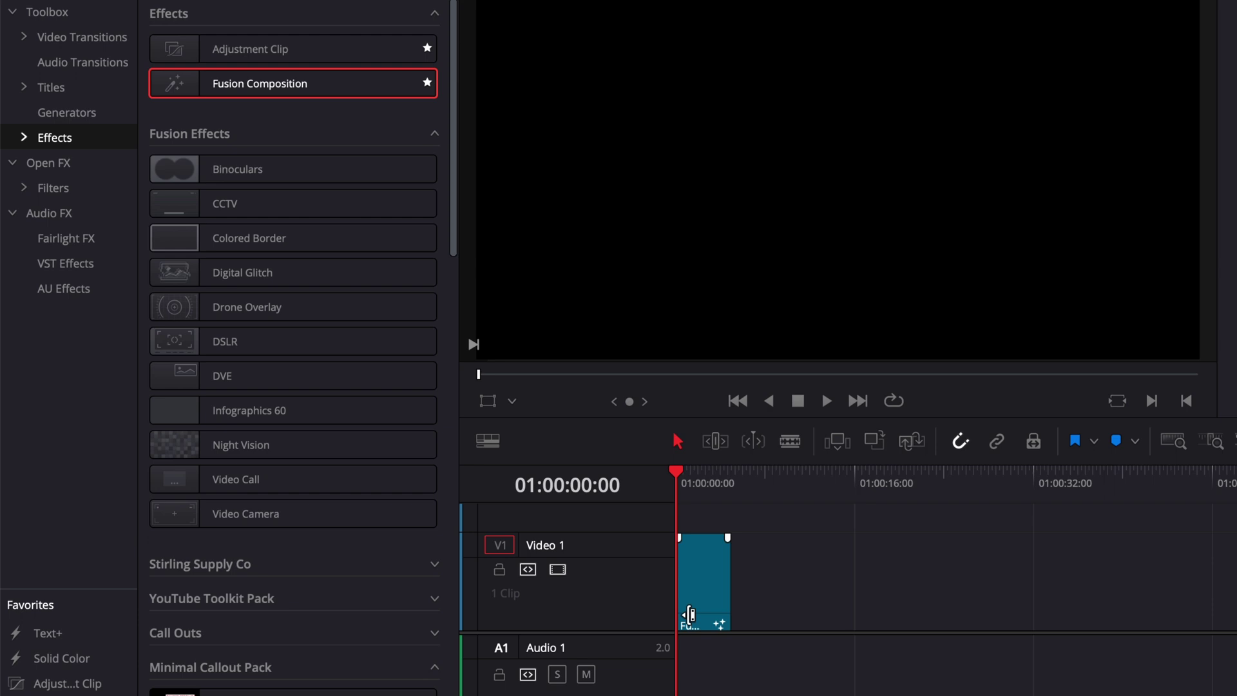
# On the Fusion page, wire a Background node into MediaOut1 and set its Alpha to 0.
pyautogui.click(618, 684)
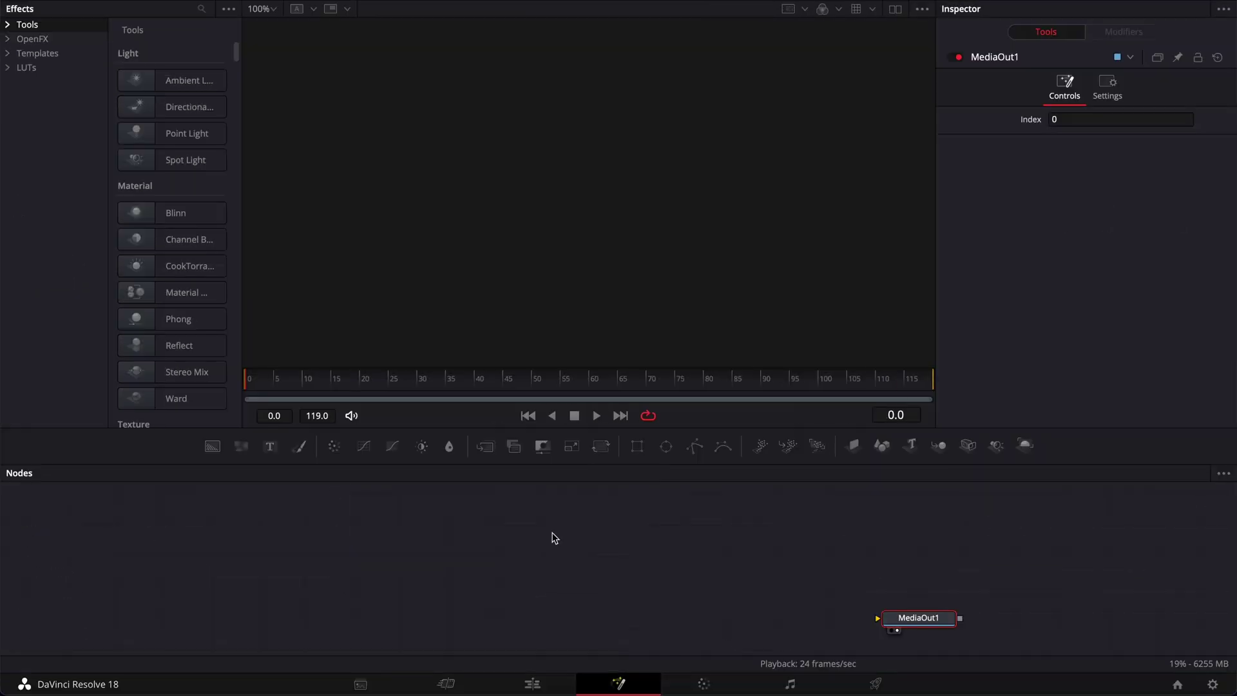
pyautogui.moveTo(213, 446); pyautogui.dragTo(289, 573)
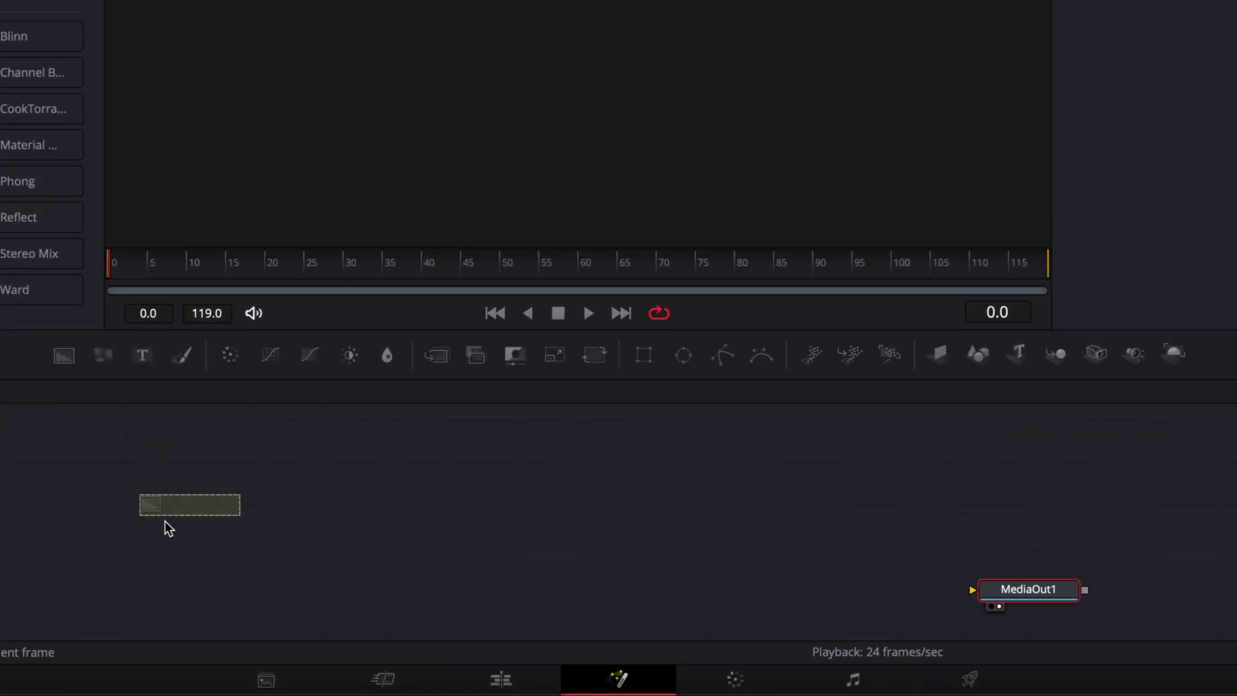
pyautogui.moveTo(168, 528); pyautogui.dragTo(984, 596)
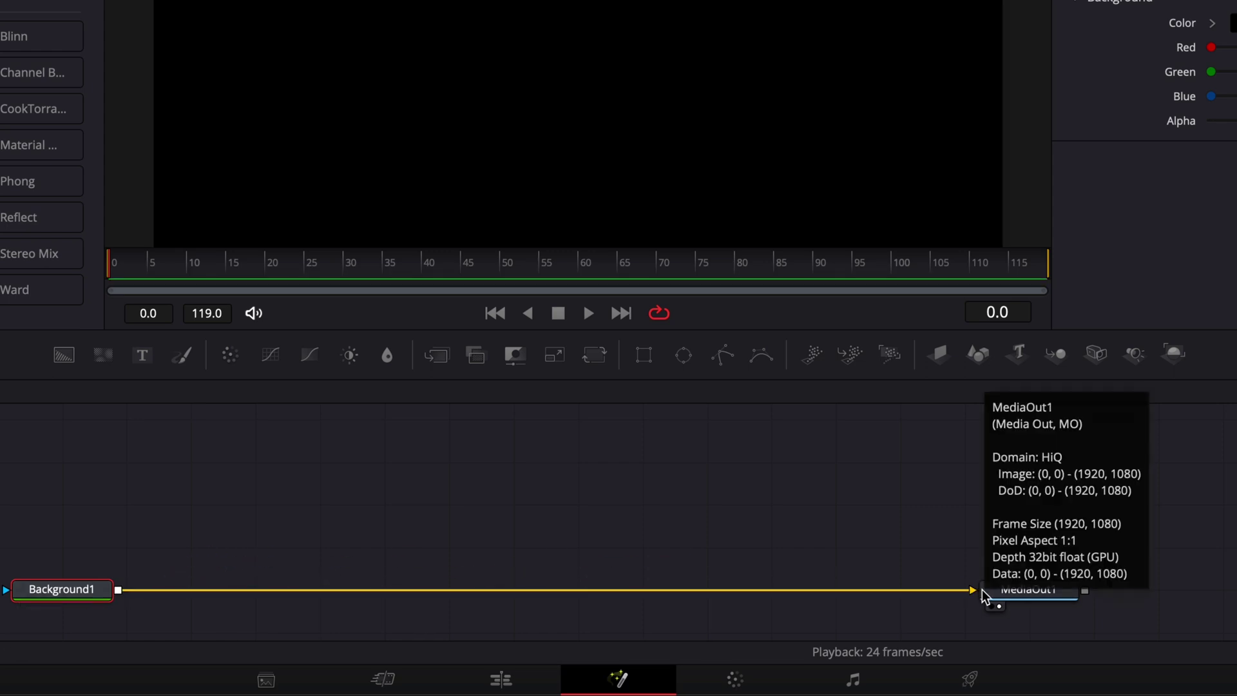
pyautogui.moveTo(1142, 276); pyautogui.dragTo(1038, 284)
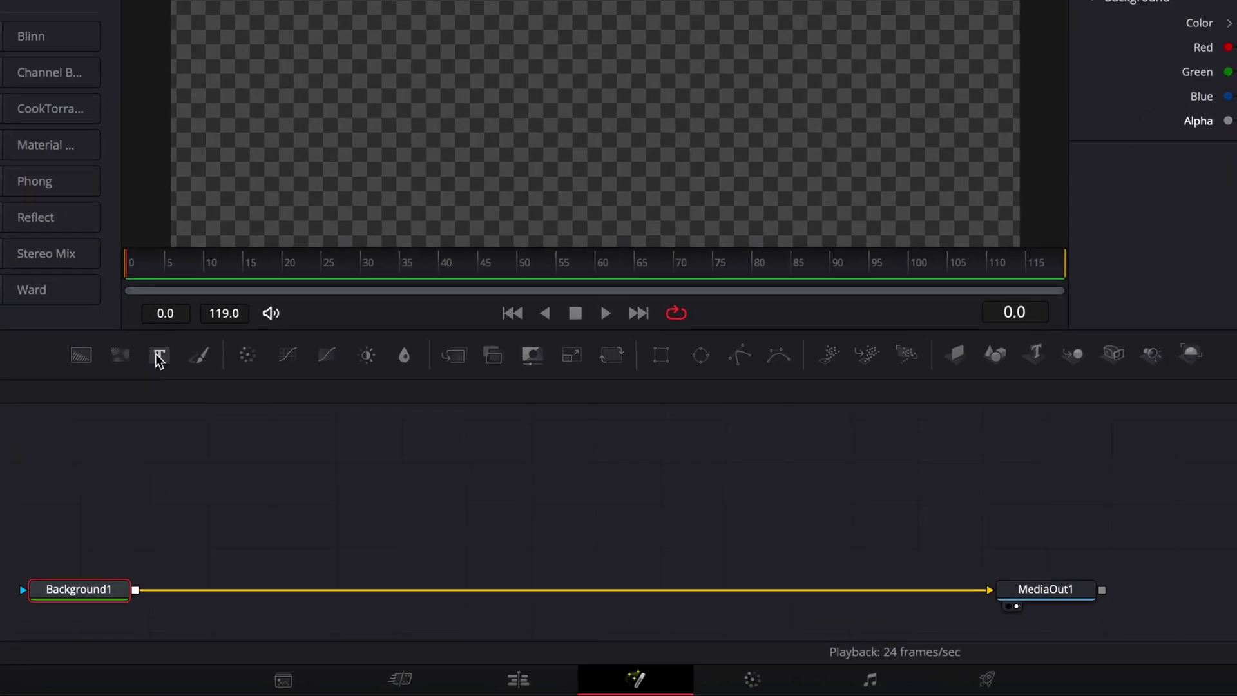
# Merge a Text node over the background and enter the text DAVINCI.
pyautogui.moveTo(160, 356); pyautogui.dragTo(134, 598)
pyautogui.click(289, 510)
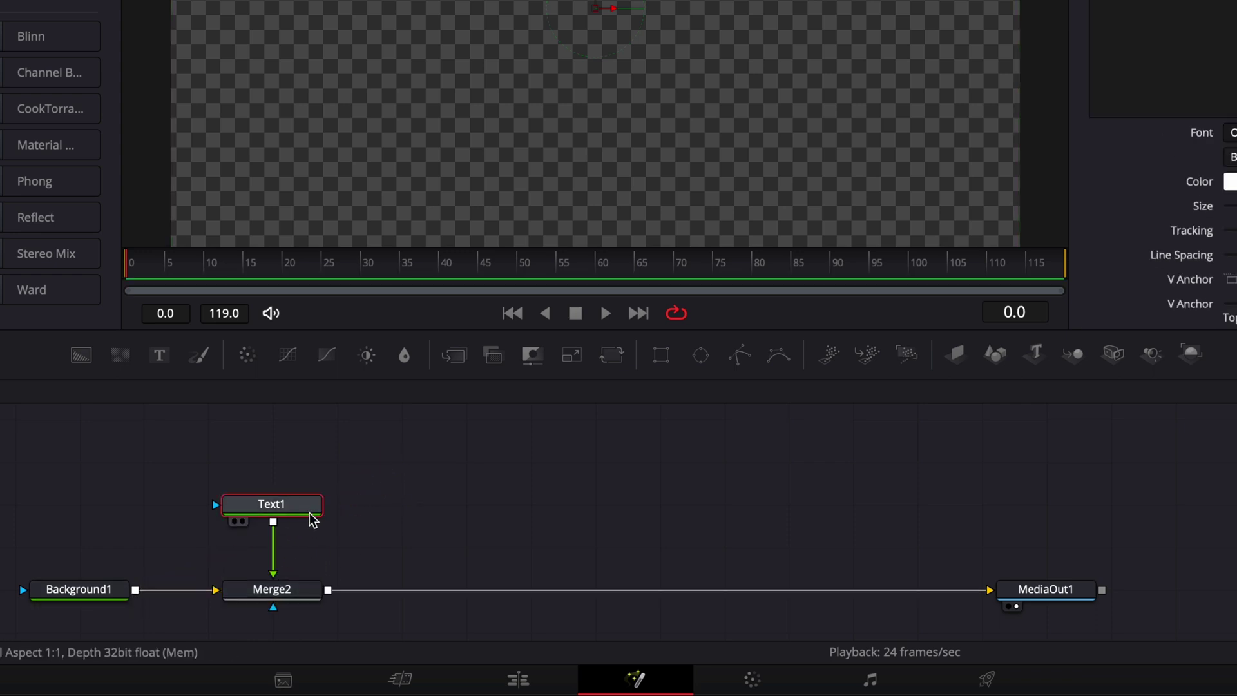
pyautogui.click(1113, 204)
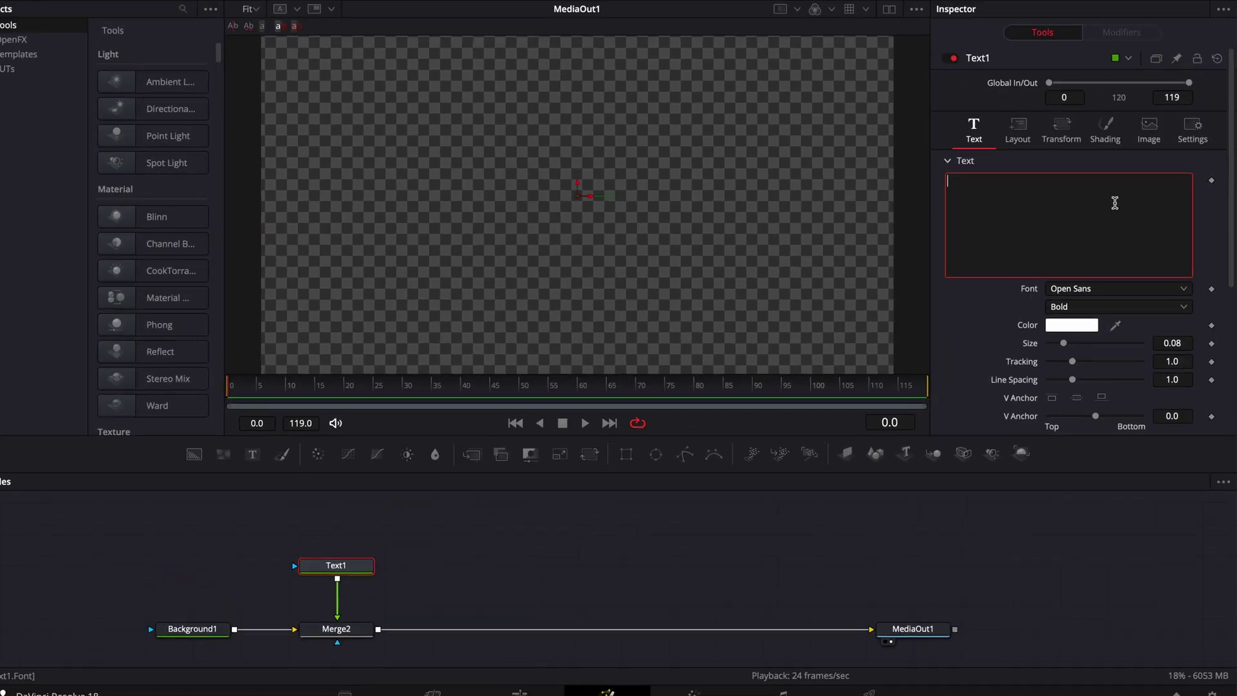
pyautogui.write('DAVINCI')
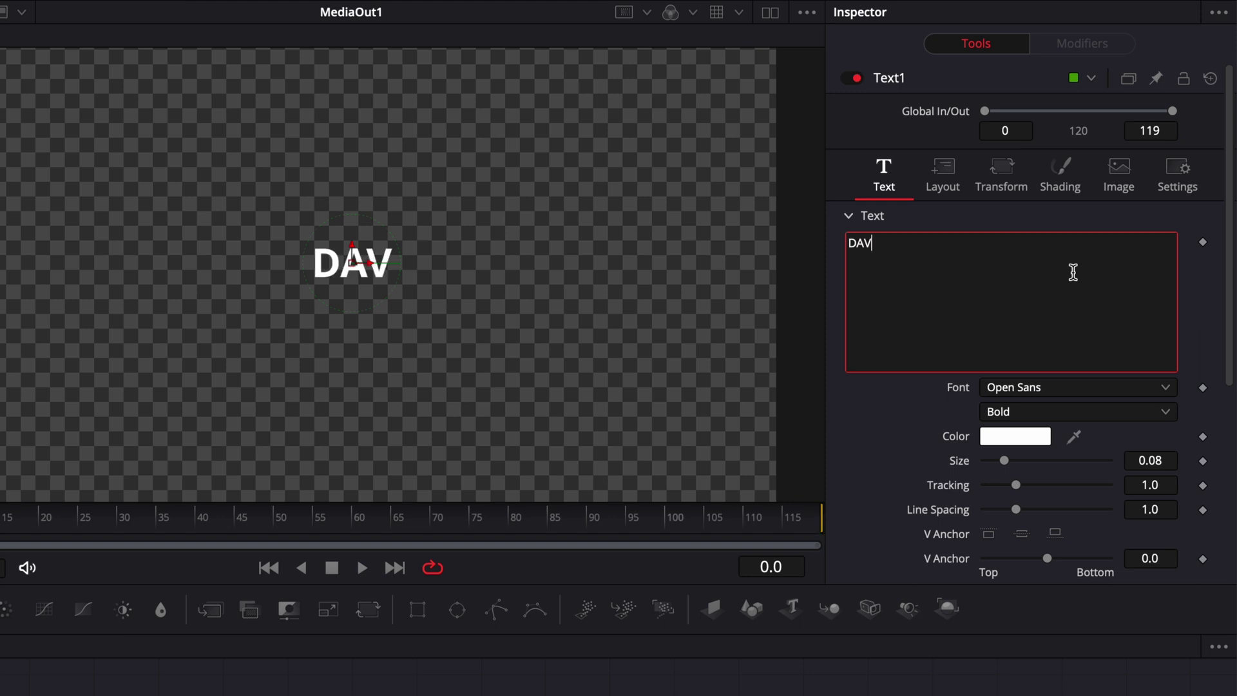
# Set the text font to Montserrat Bold and size about 0.256, and move Text1 up.
pyautogui.click(1039, 389)
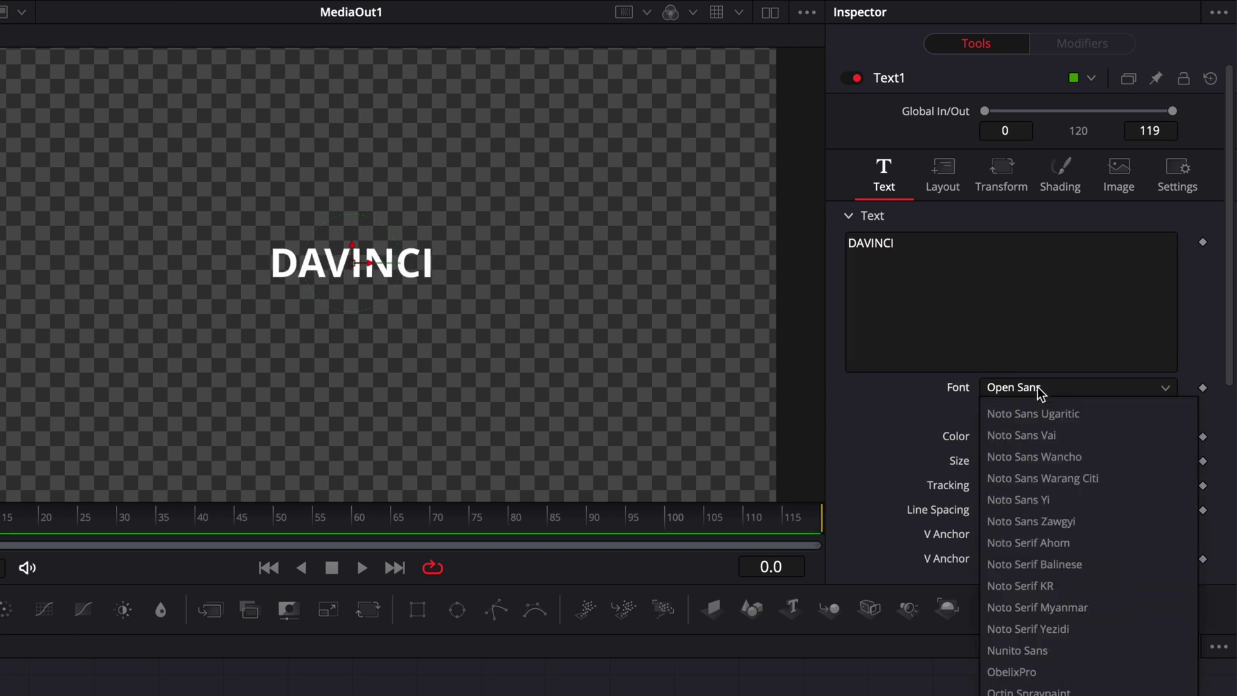
pyautogui.write('mon')
pyautogui.press('Return')
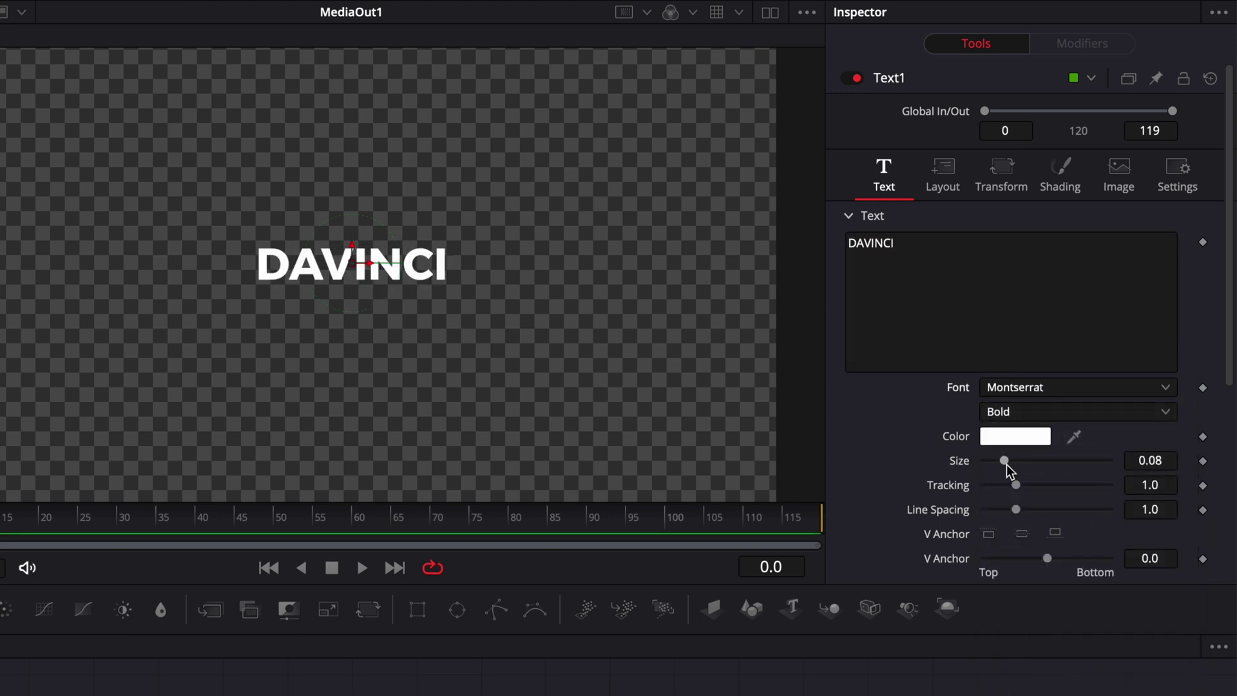
pyautogui.moveTo(1005, 461); pyautogui.dragTo(1050, 475)
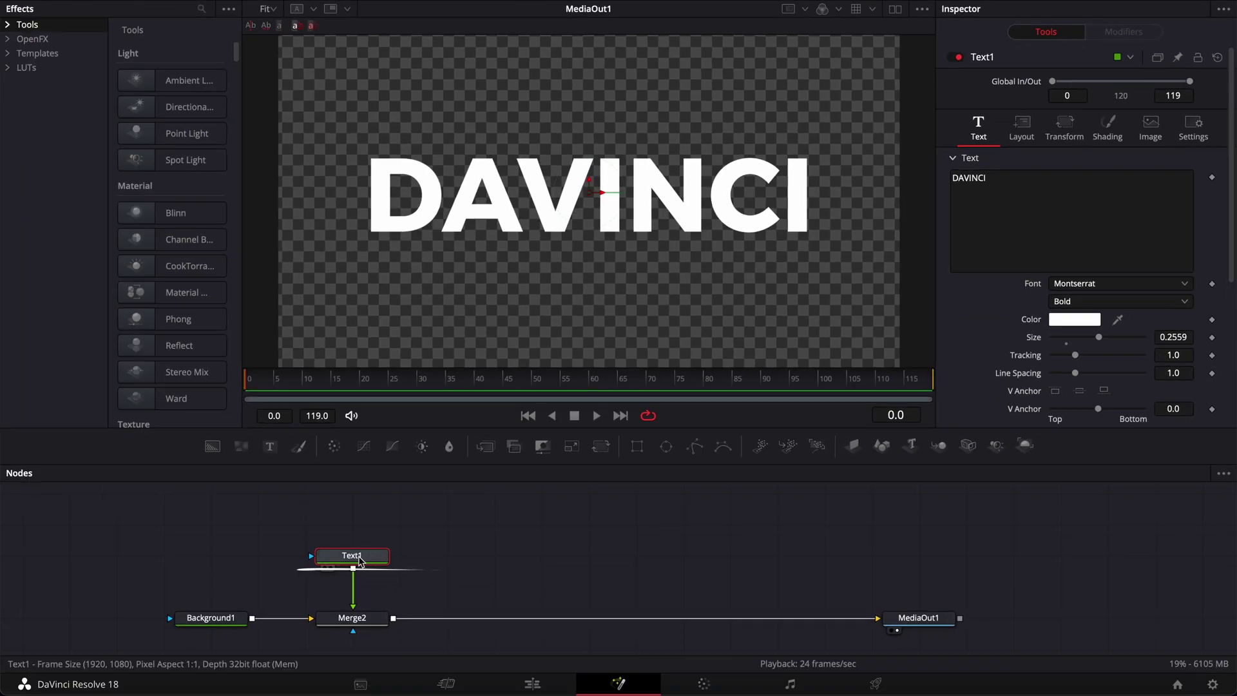
pyautogui.moveTo(359, 561); pyautogui.dragTo(363, 495)
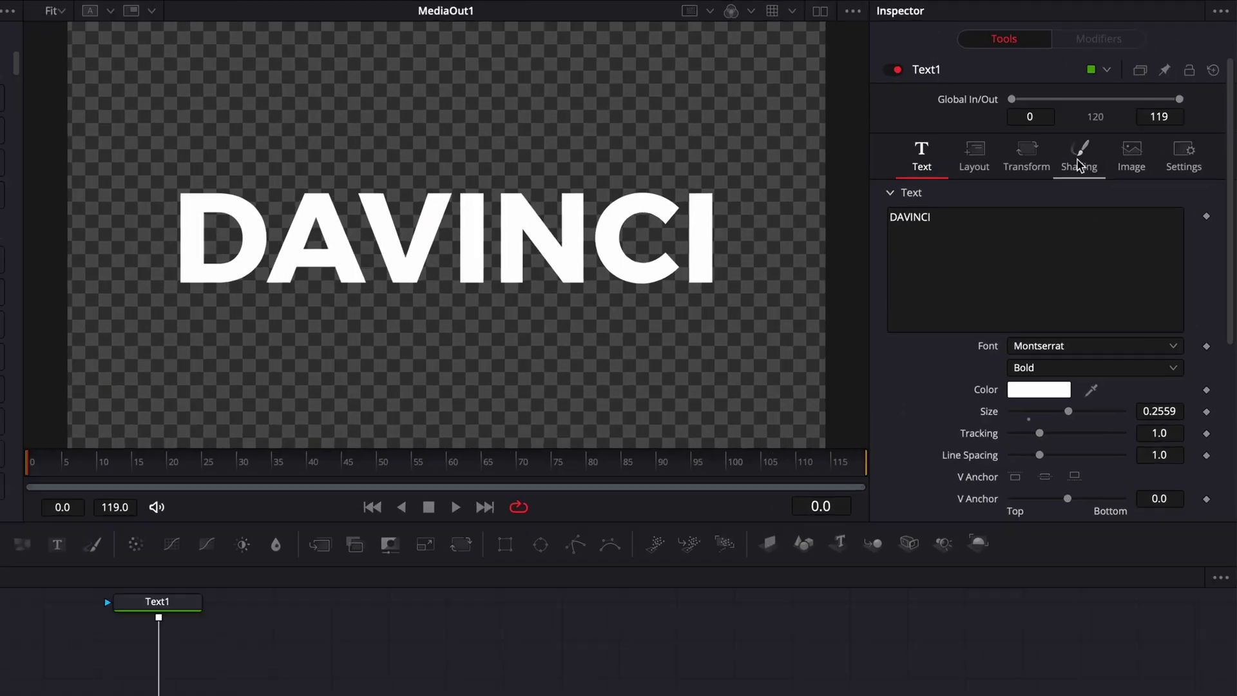
# Show the Shading settings in the Text1 Inspector and reselect the Text1 node.
pyautogui.click(1121, 124)
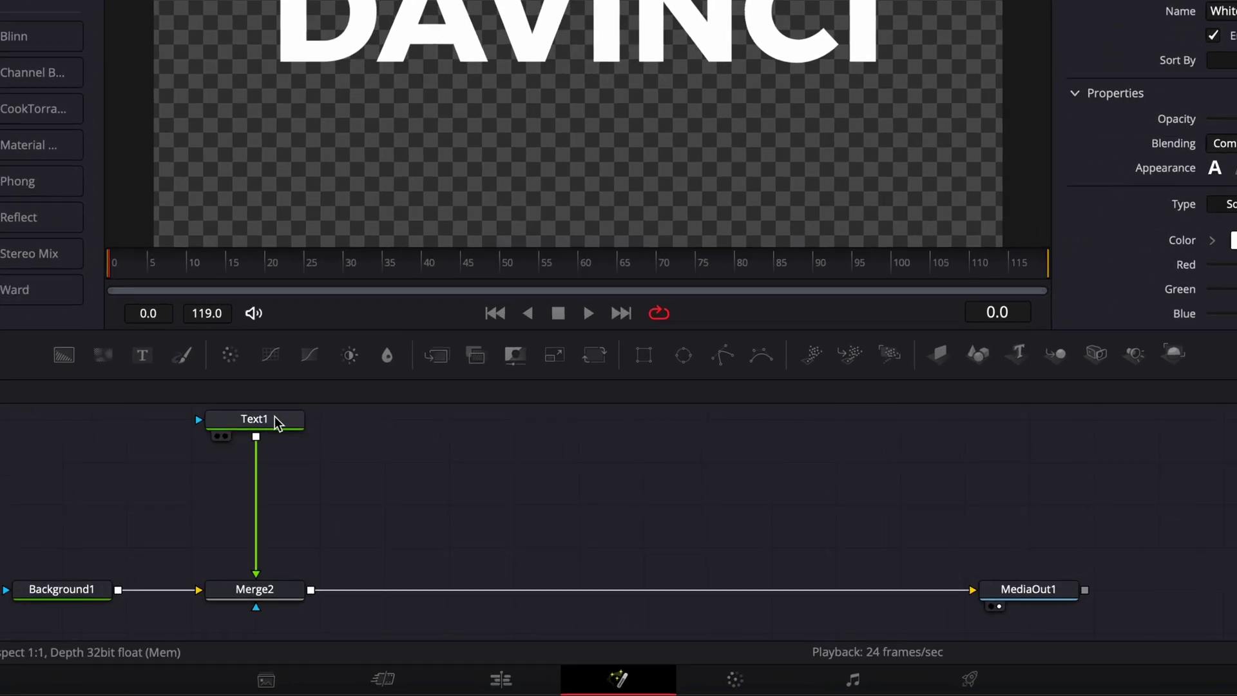
pyautogui.click(352, 495)
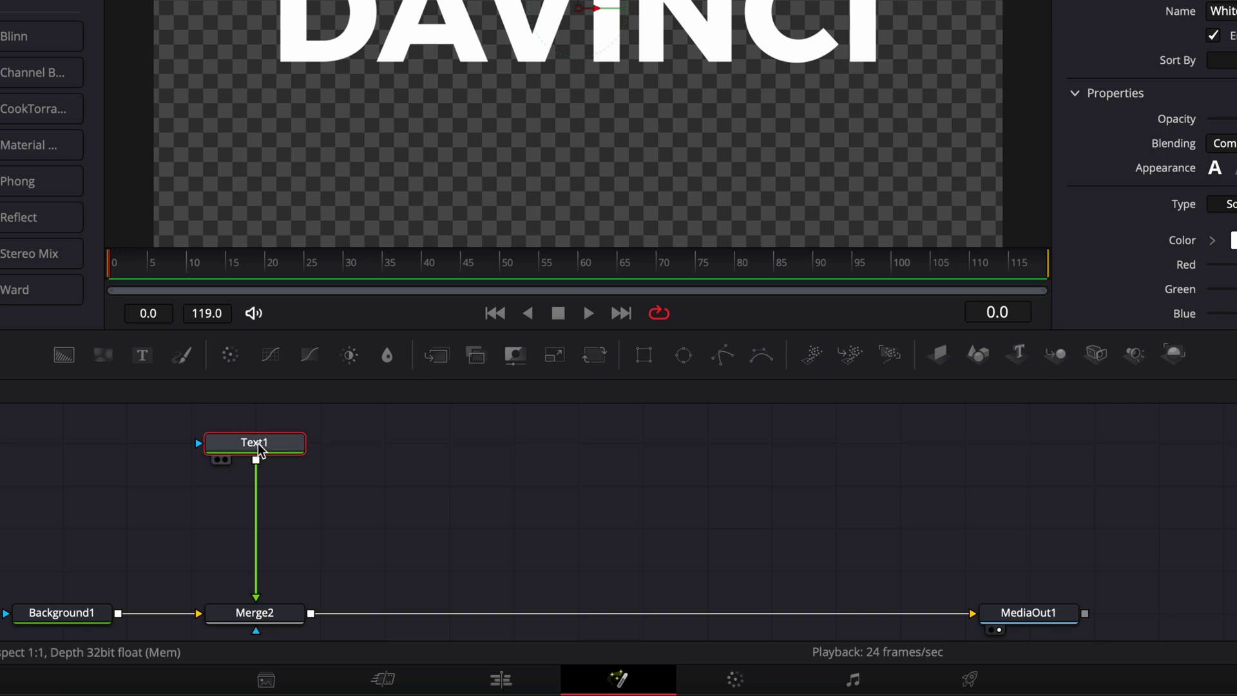
# Insert a Prism Blur after Text1: Blur Strength 0.008, Aberration 0.031/0.756, shifted center.
pyautogui.hotkey('shift', 'space')
pyautogui.write('drop')
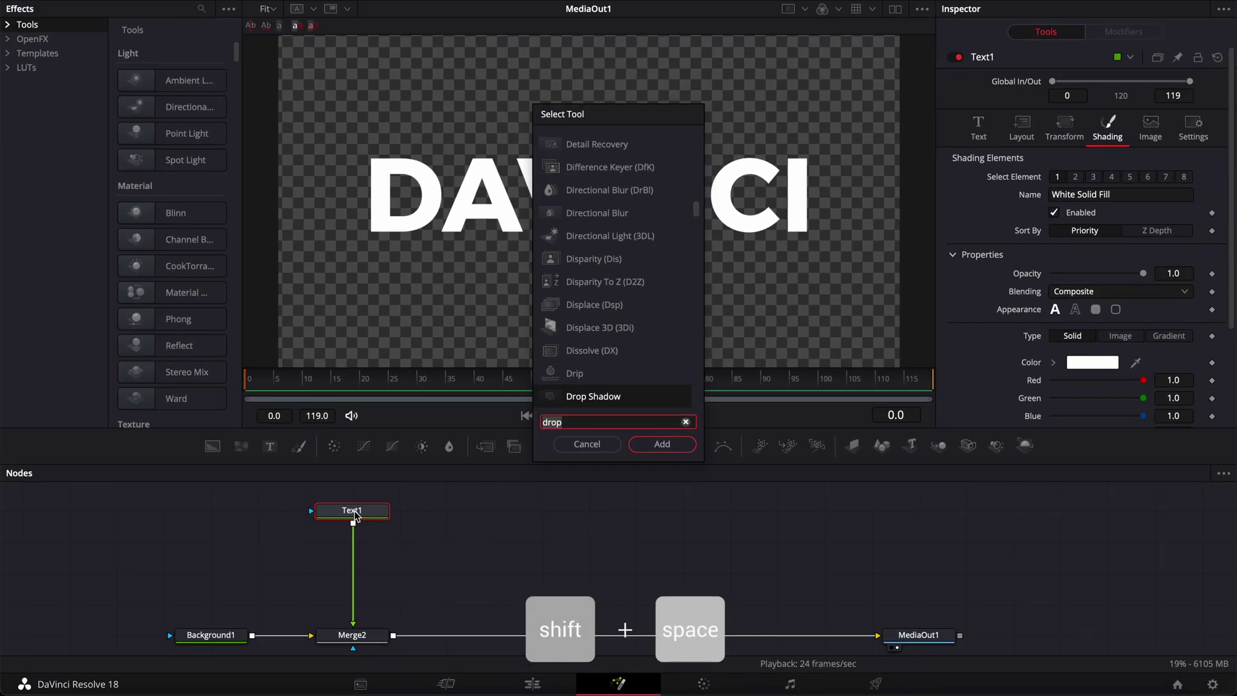
pyautogui.write('pri')
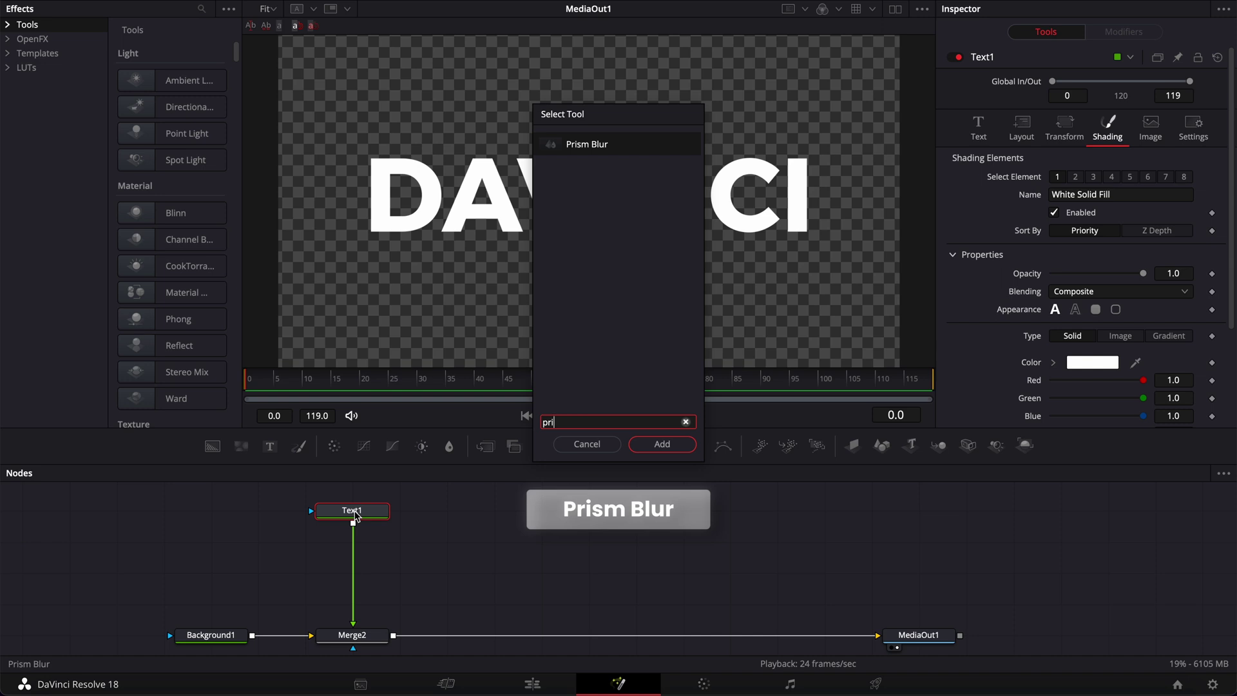
pyautogui.press('Return')
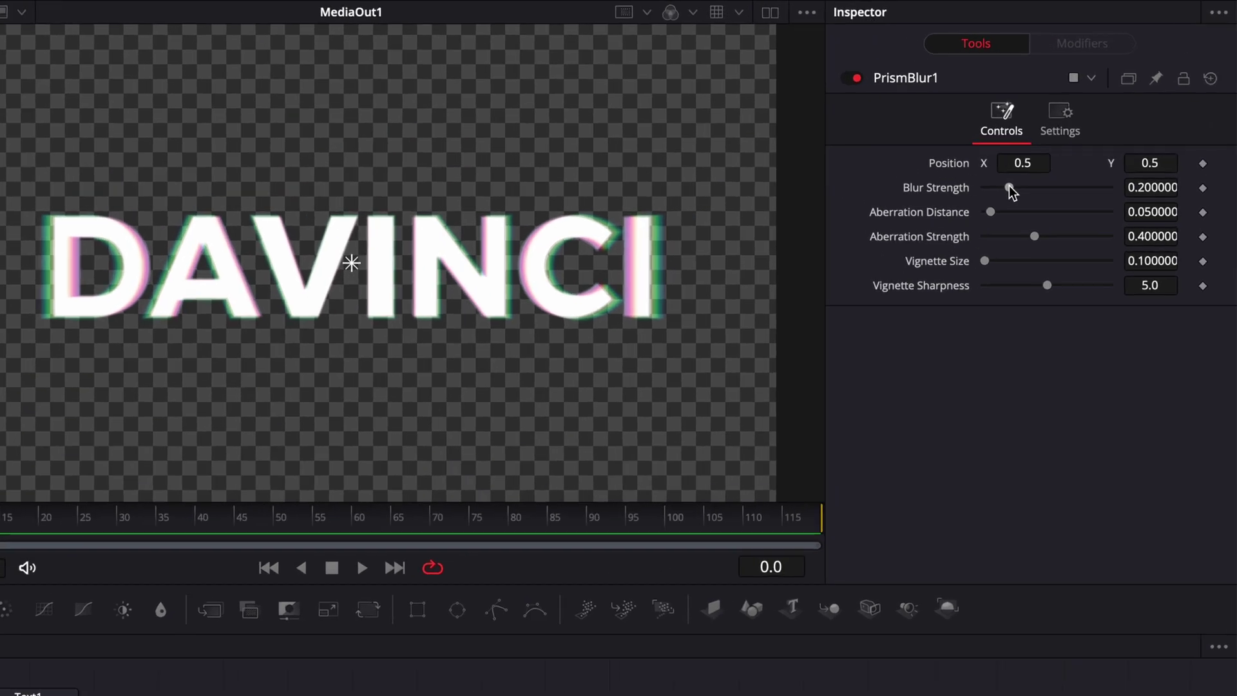
pyautogui.moveTo(1072, 139); pyautogui.dragTo(1054, 140)
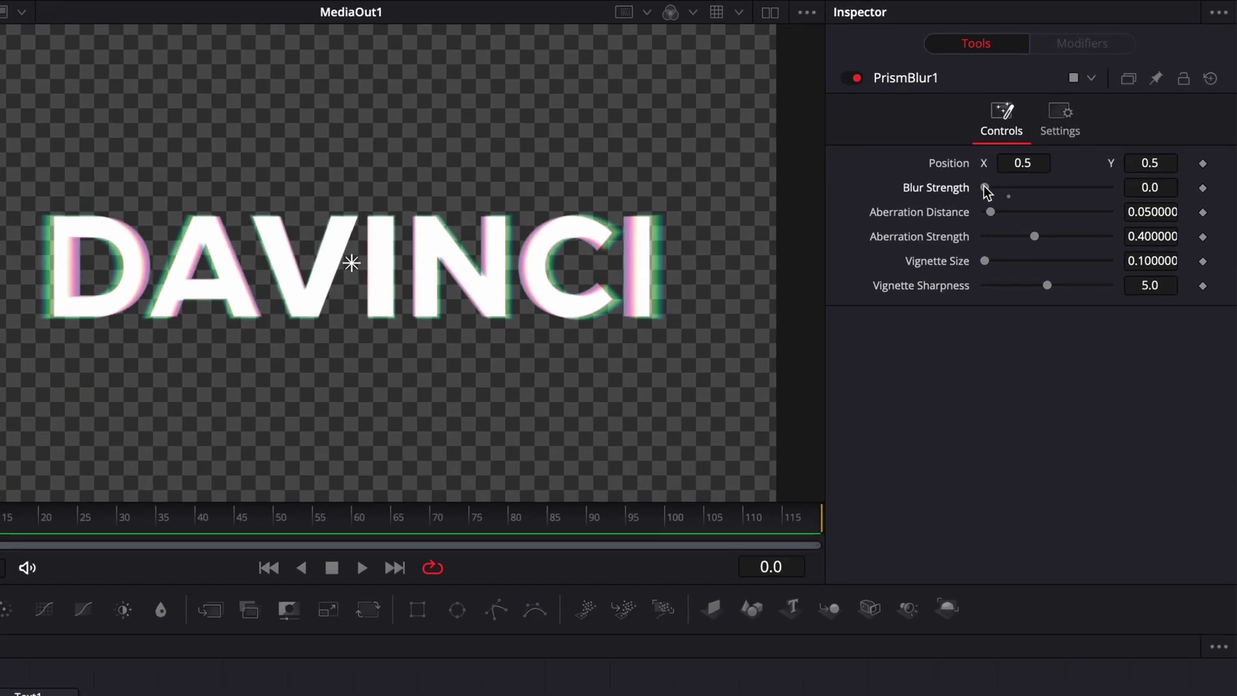
pyautogui.moveTo(985, 186); pyautogui.dragTo(987, 212)
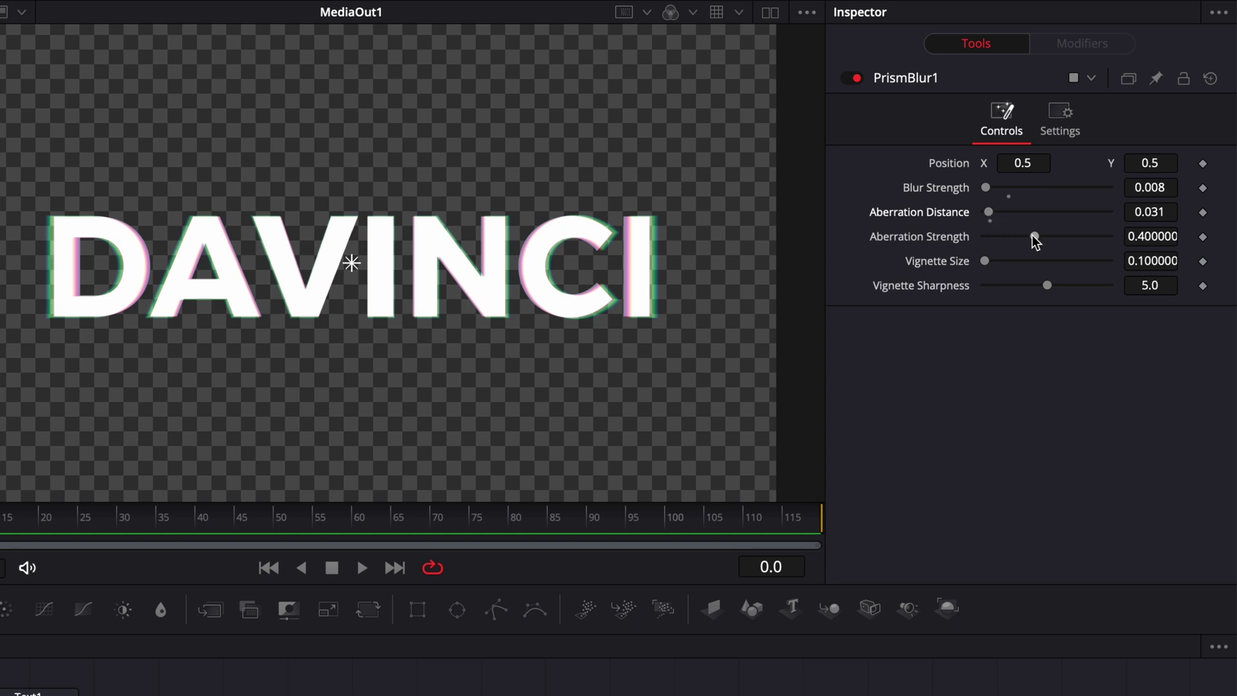
pyautogui.moveTo(1034, 235); pyautogui.dragTo(1079, 239)
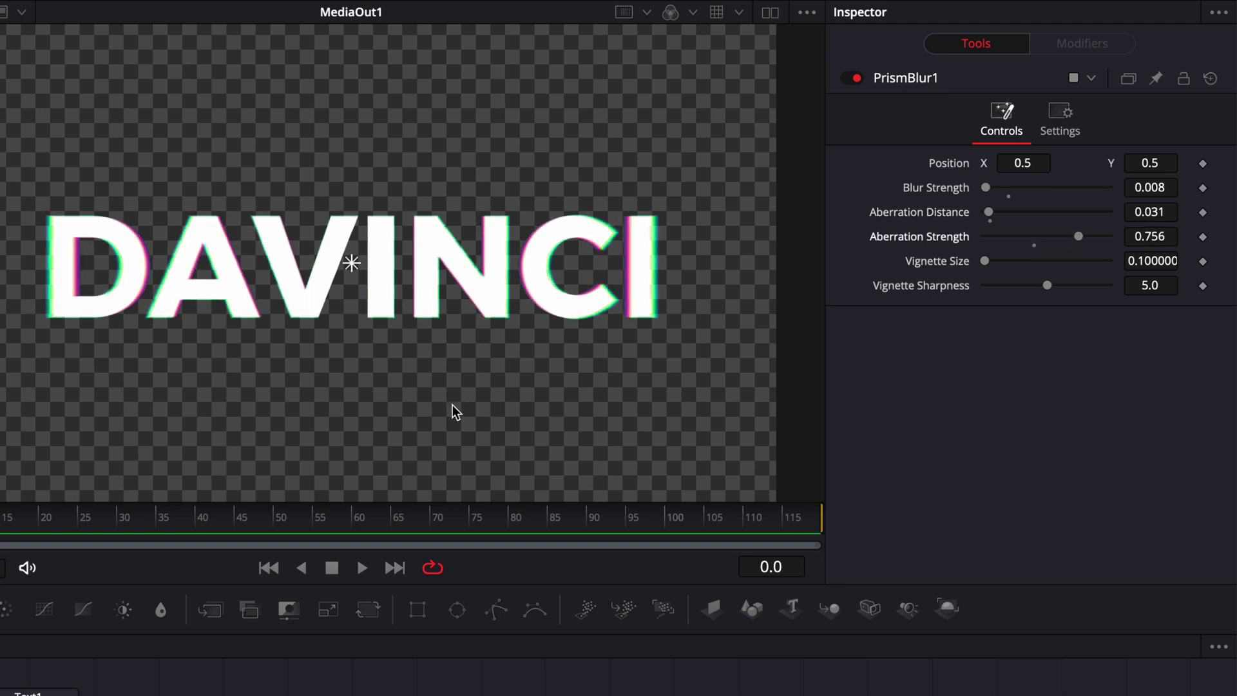
pyautogui.moveTo(353, 262); pyautogui.dragTo(370, 465)
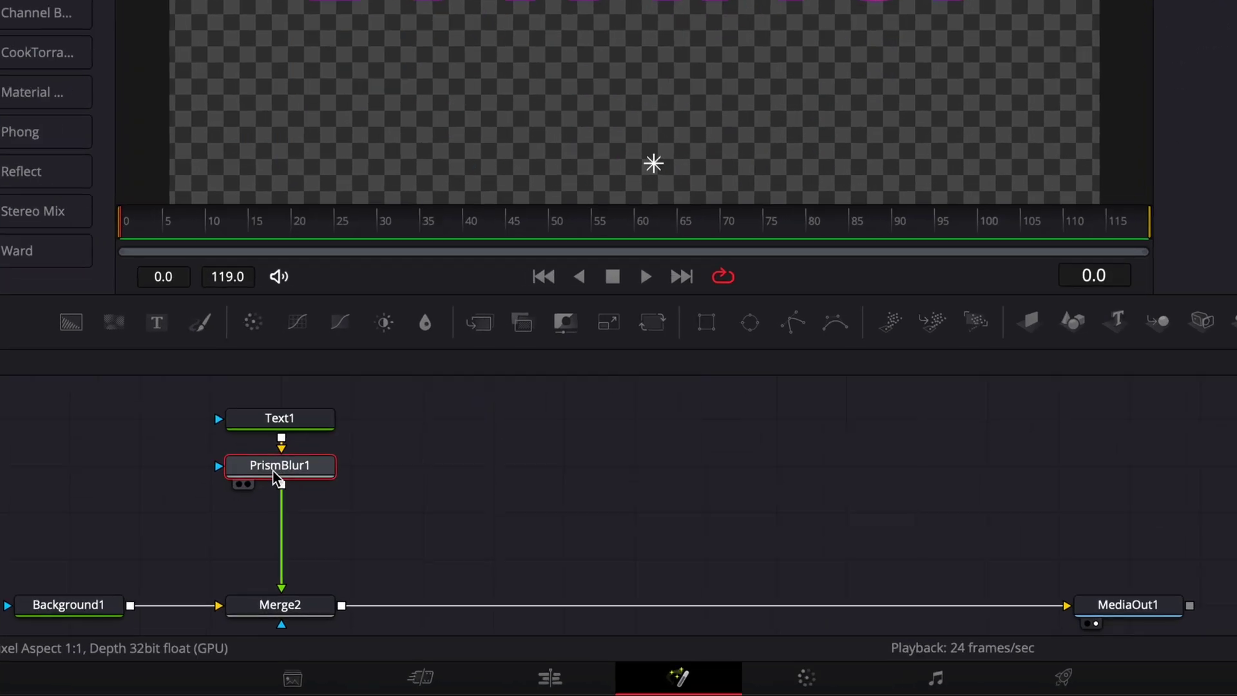
# Insert a JPEG Damage node after PrismBlur1 with its Quality lowered to 2.56.
pyautogui.moveTo(276, 478)
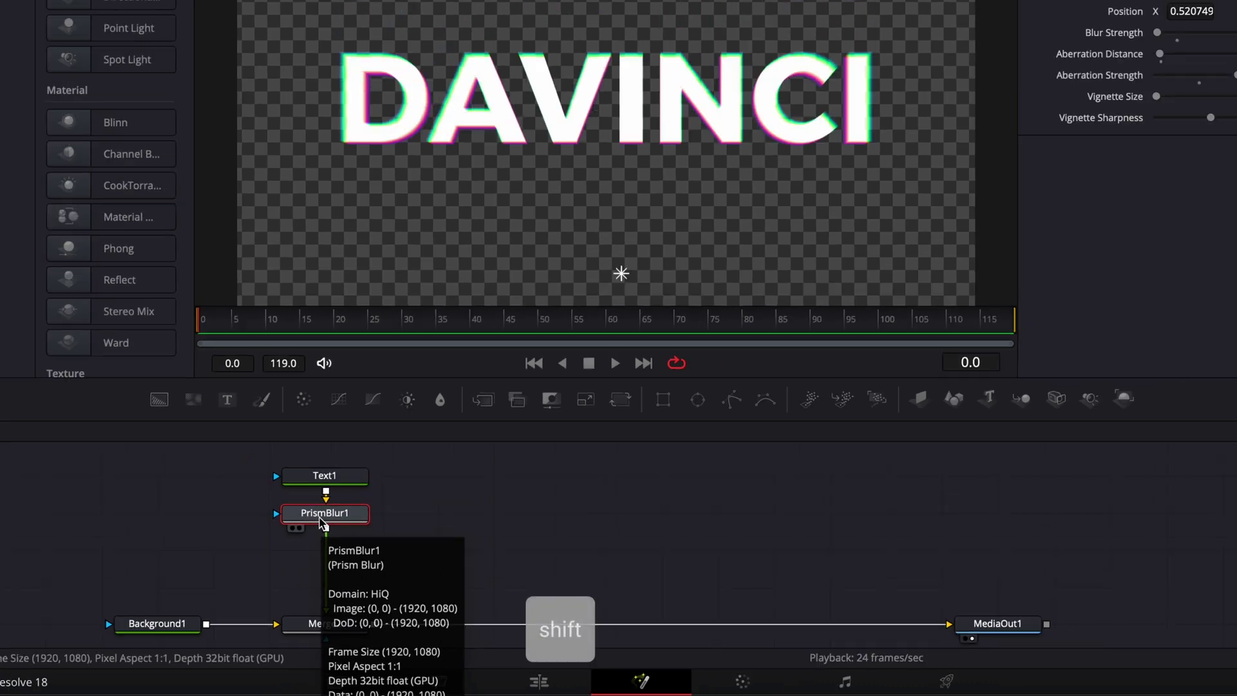
pyautogui.hotkey('shift', 'space')
pyautogui.write('pri')
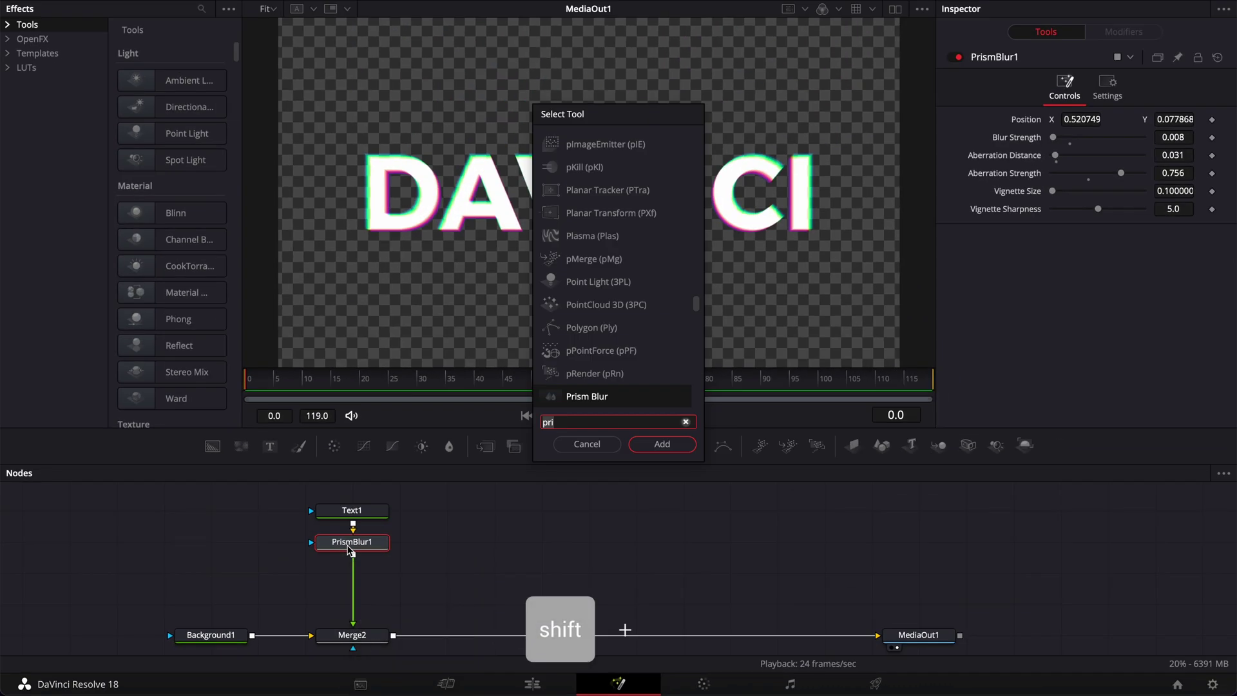
pyautogui.press('BackSpace')
pyautogui.press('BackSpace')
pyautogui.press('BackSpace')
pyautogui.write('j')
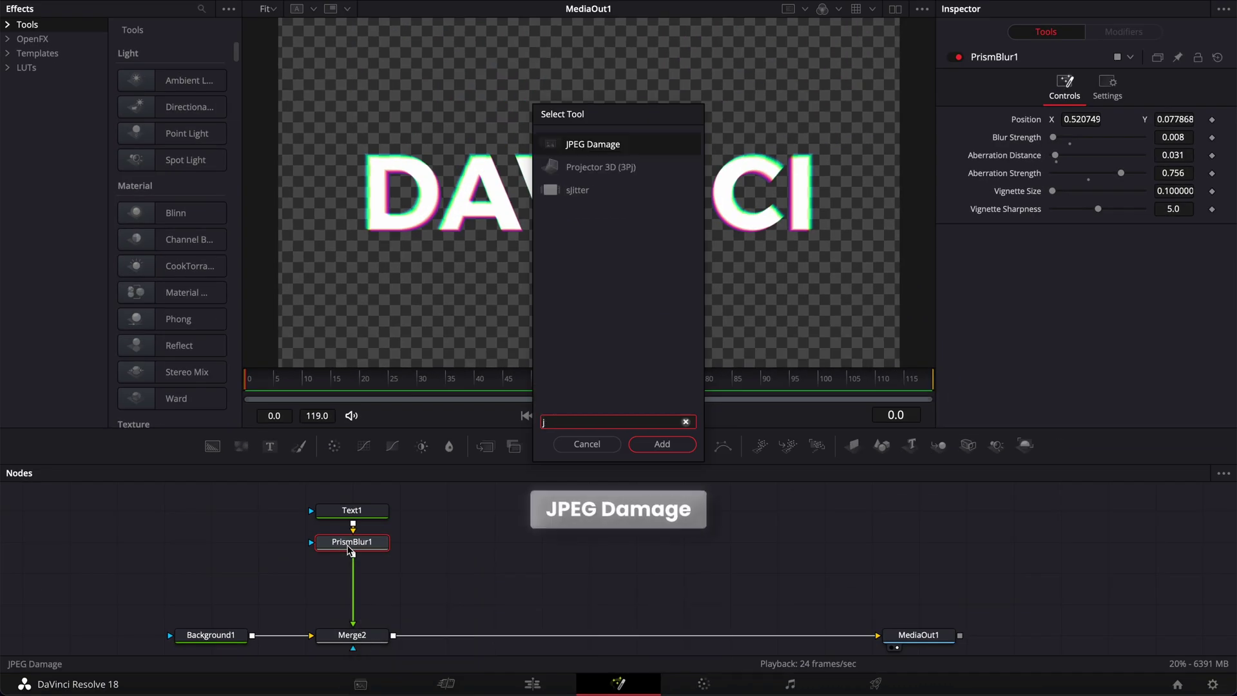
pyautogui.press('Return')
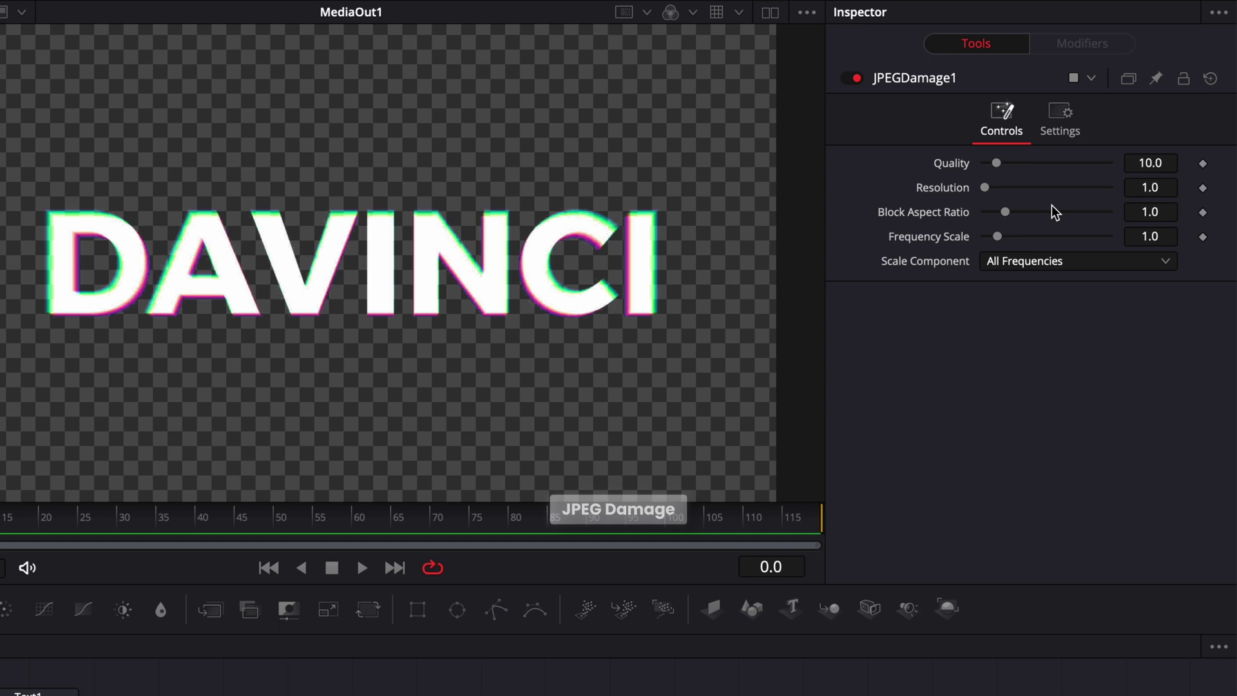
pyautogui.moveTo(997, 159); pyautogui.dragTo(986, 160)
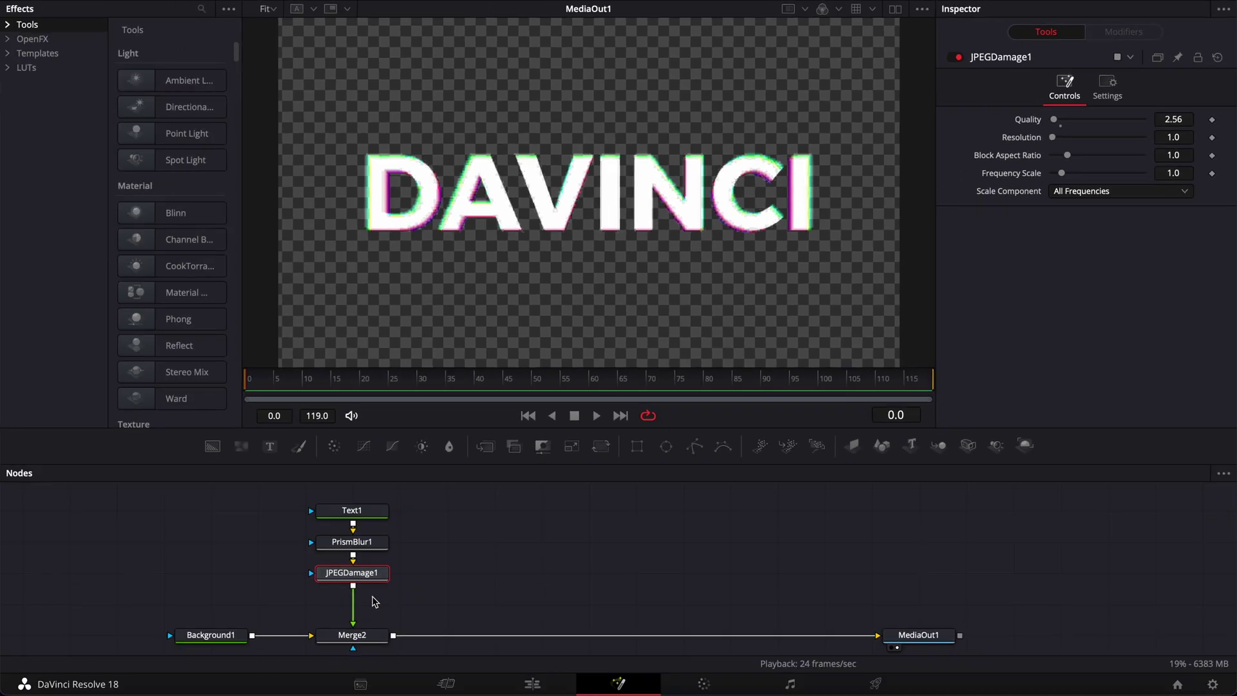
# Add a Scanlines node after JPEGDamage1 with Line Frequency raised to about 16.26.
pyautogui.hotkey('shift', 'space')
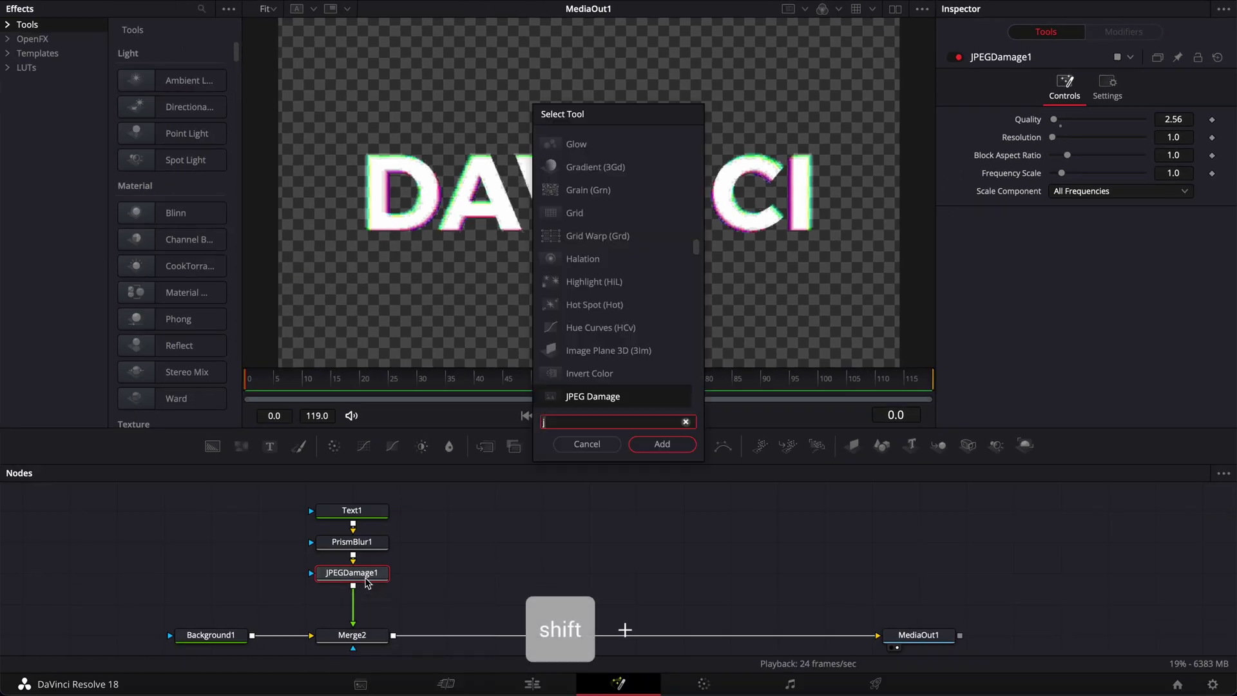
pyautogui.write('scan')
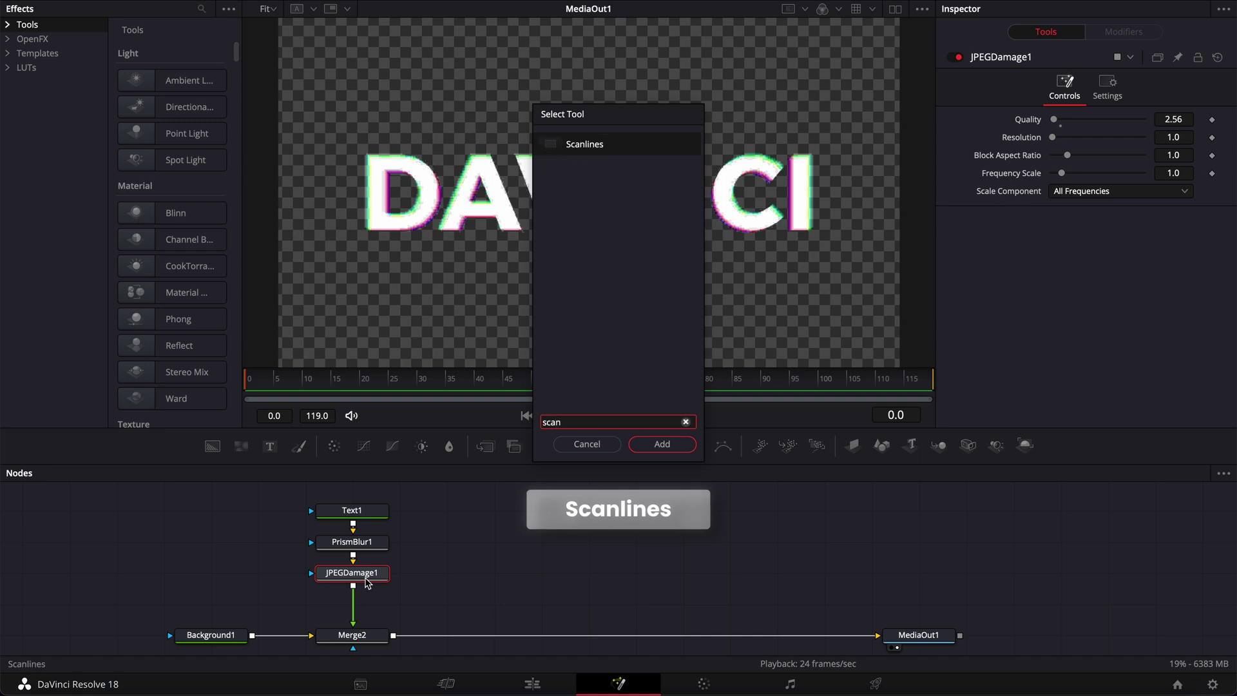
pyautogui.press('Return')
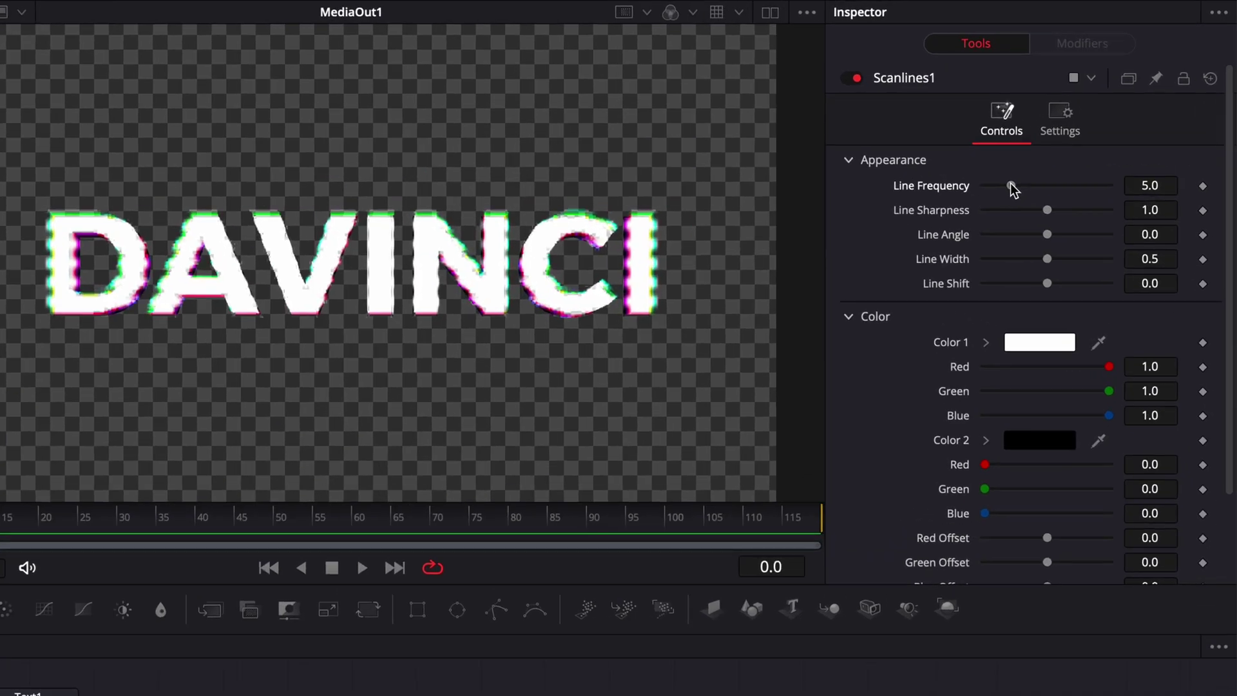
pyautogui.moveTo(1010, 184); pyautogui.dragTo(1087, 195)
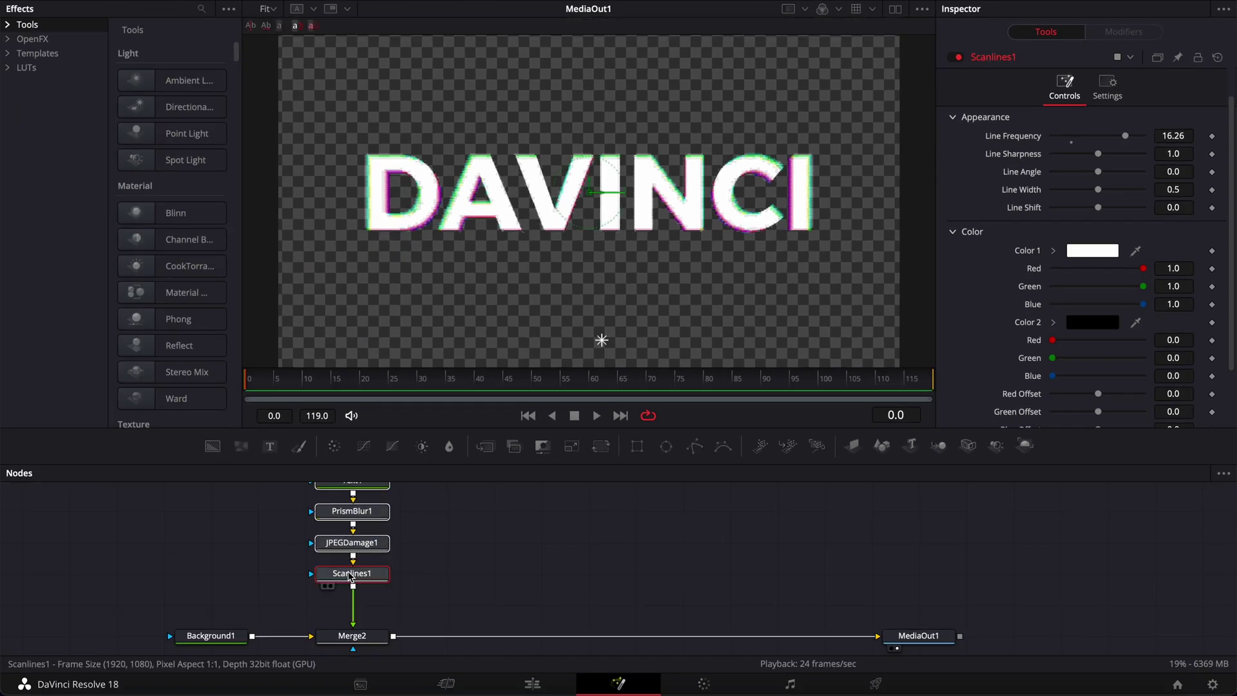
# Add a Displace node directly after Scanlines1 using the tool search.
pyautogui.moveTo(347, 611); pyautogui.dragTo(348, 579)
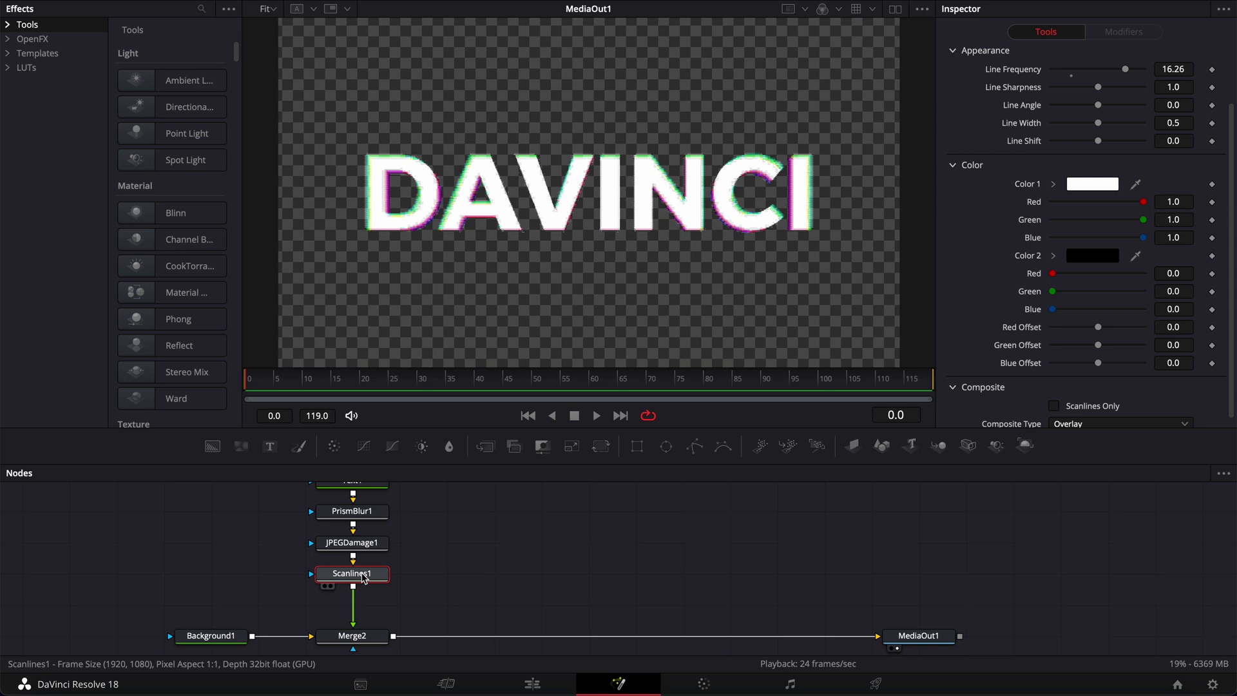
pyautogui.hotkey('shift', 'space')
pyautogui.write('scan')
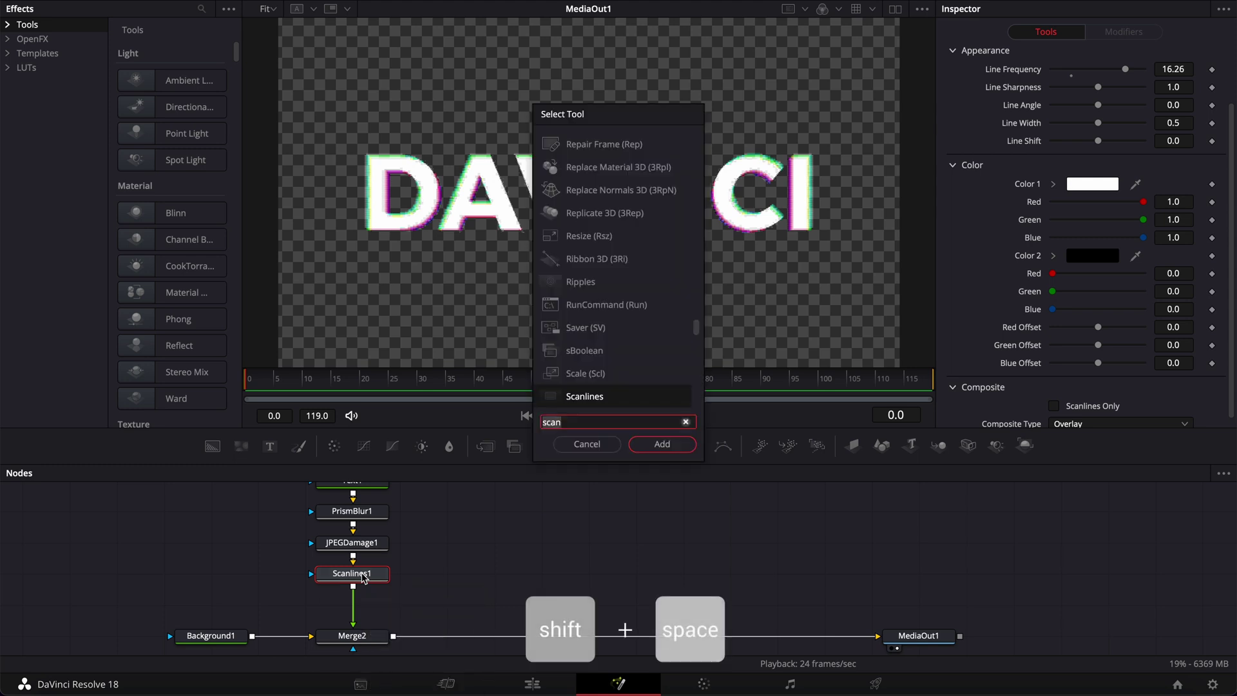
pyautogui.press('BackSpace')
pyautogui.press('BackSpace')
pyautogui.press('BackSpace')
pyautogui.press('BackSpace')
pyautogui.write('displ')
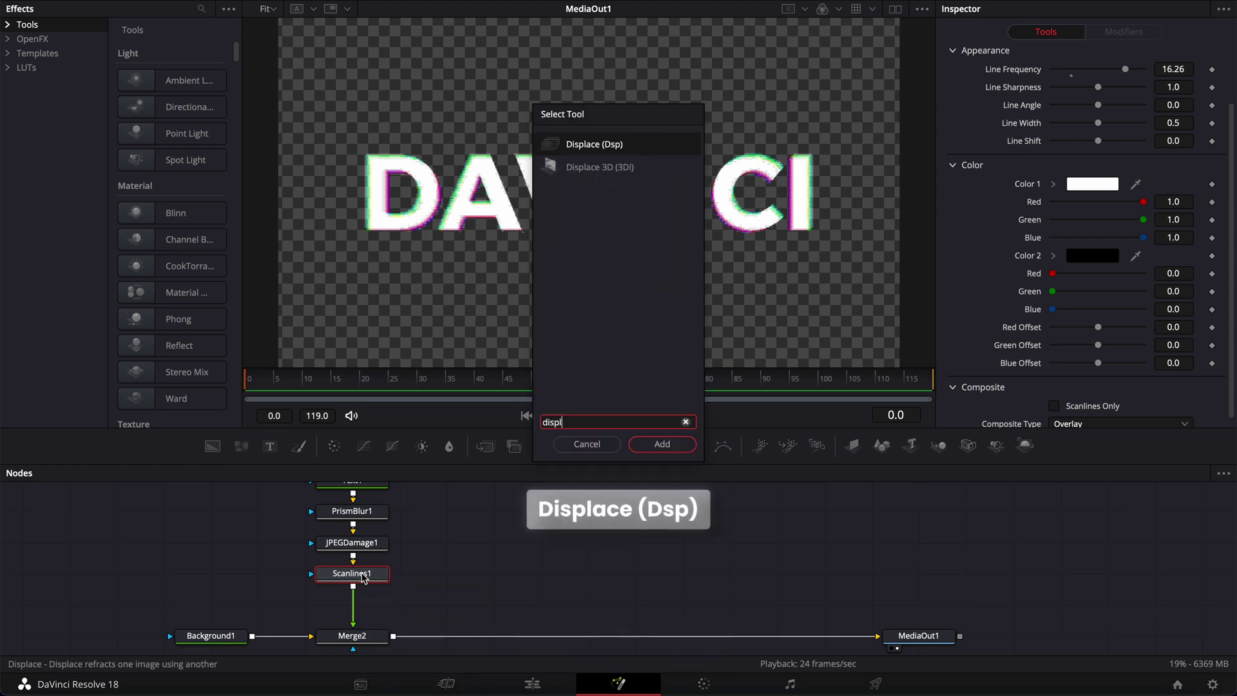
pyautogui.press('Return')
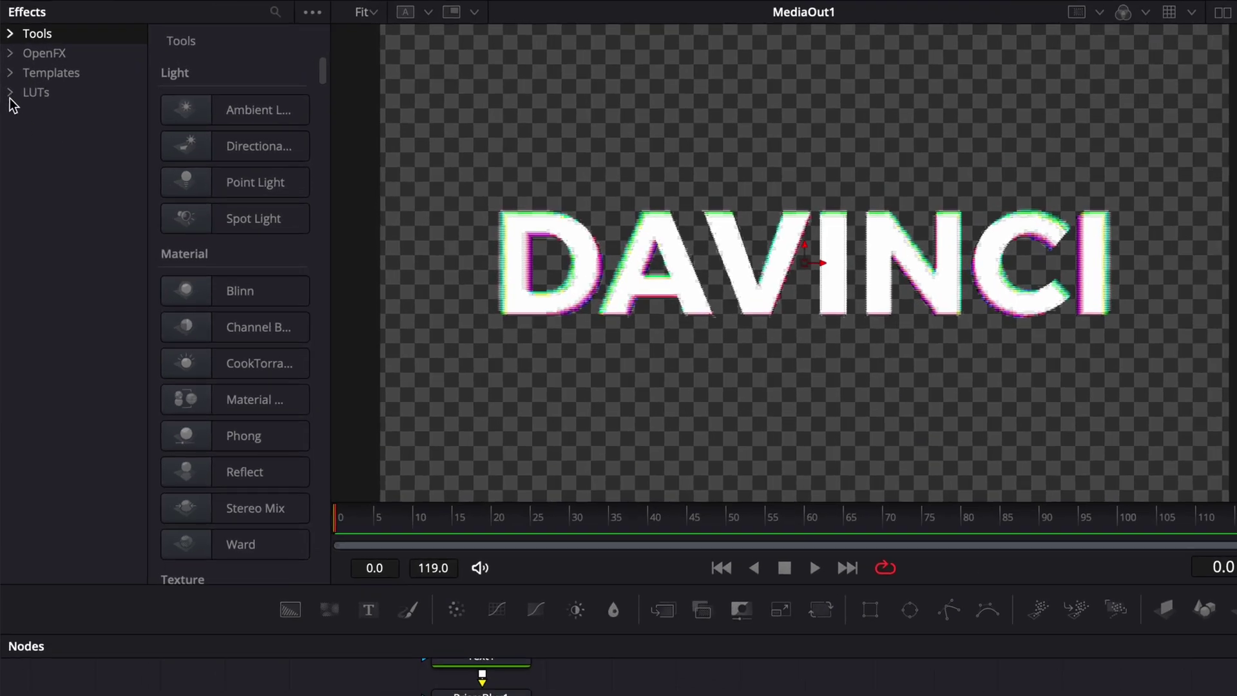
# Add a Noise Gradient from Templates > Edit > Generators, wire it into Displace1, and view it.
pyautogui.click(9, 74)
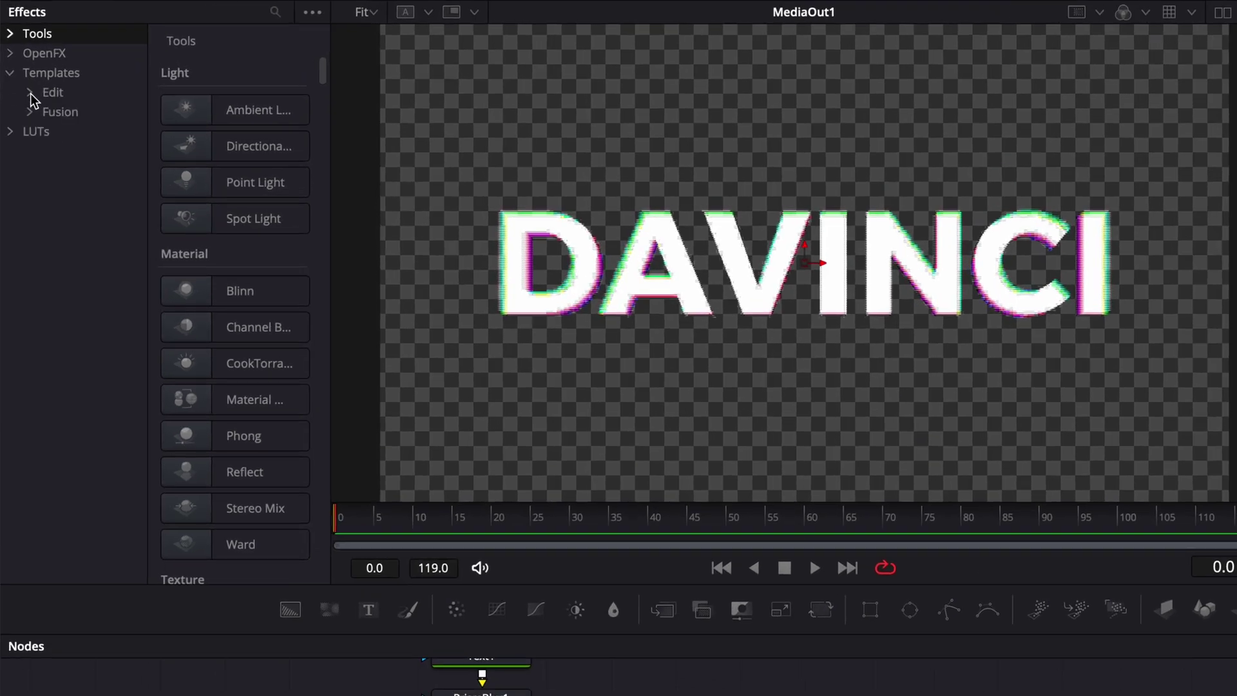
pyautogui.click(30, 93)
pyautogui.click(93, 173)
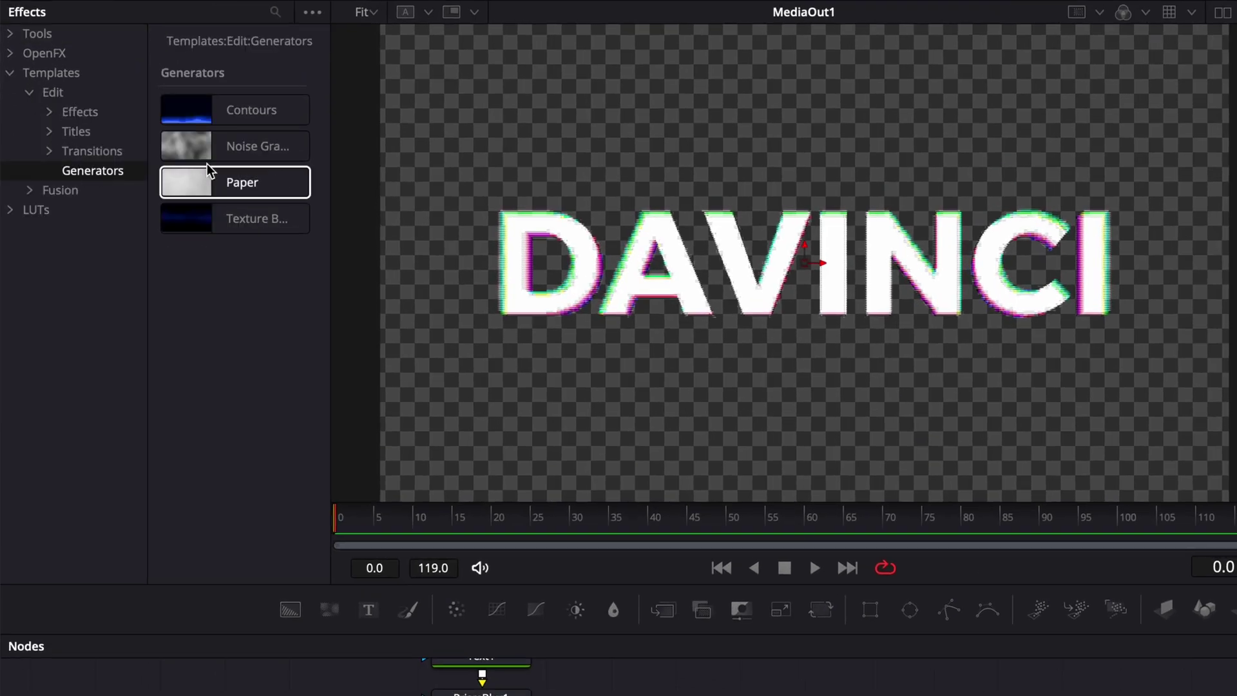
pyautogui.moveTo(215, 155); pyautogui.dragTo(315, 607)
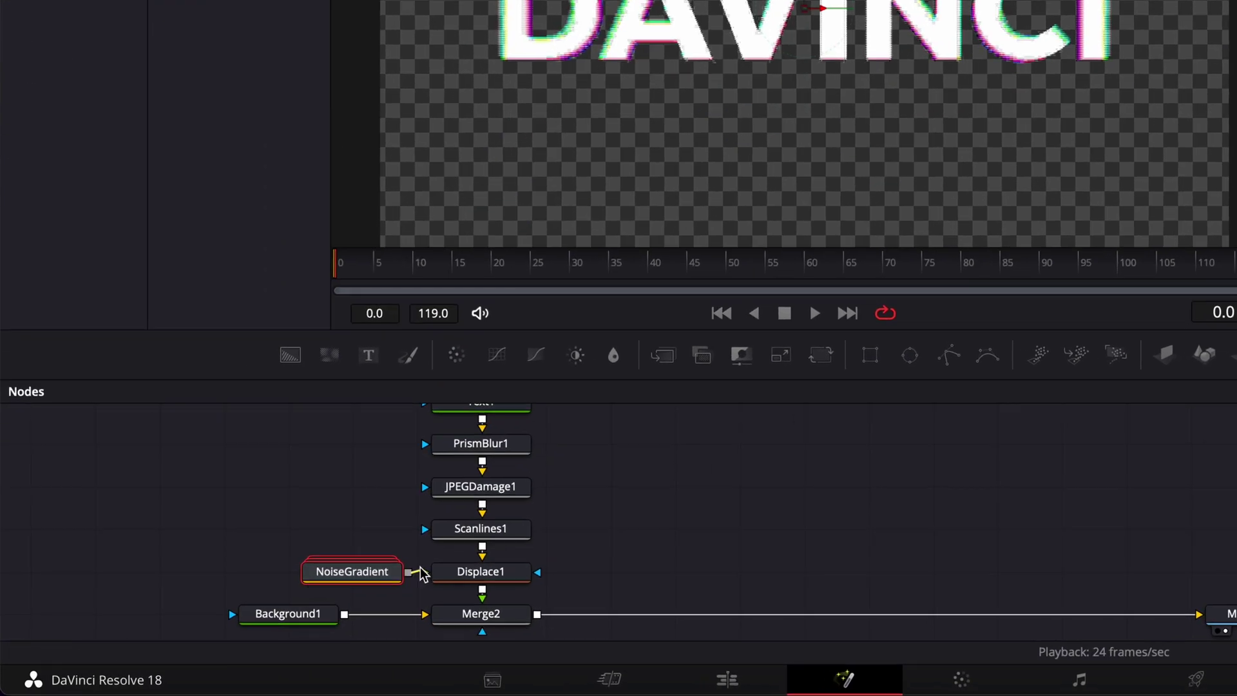
pyautogui.moveTo(430, 578); pyautogui.dragTo(431, 578)
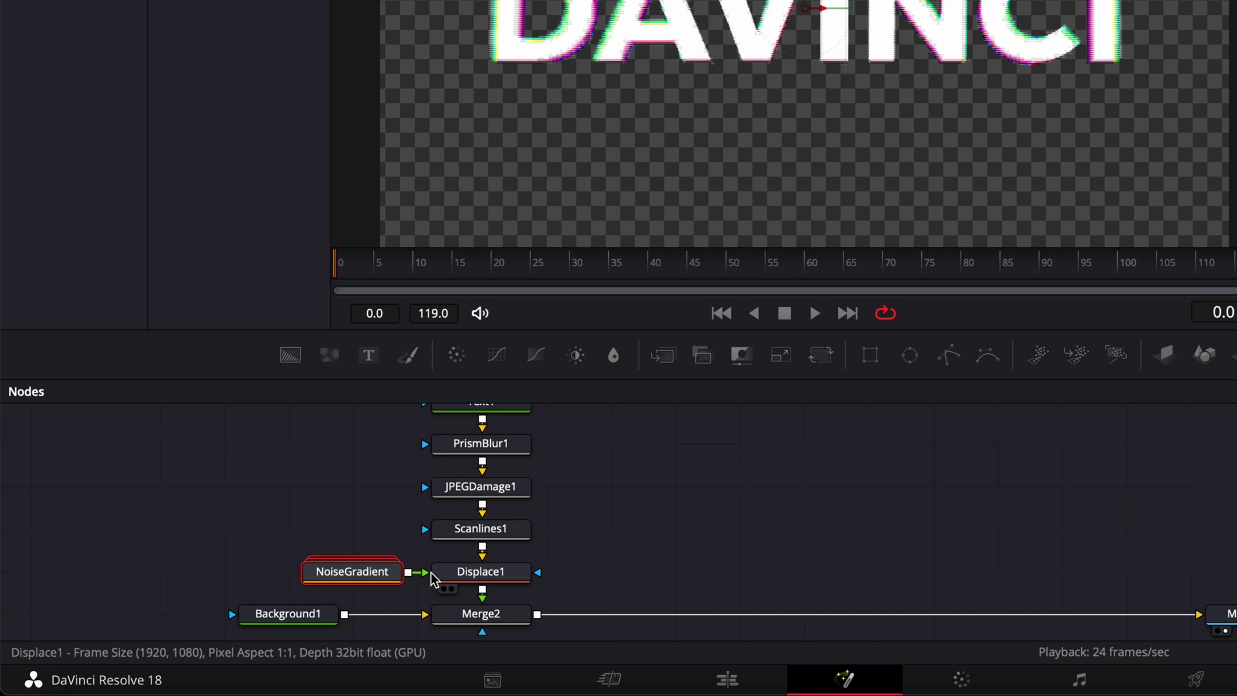
pyautogui.click(324, 589)
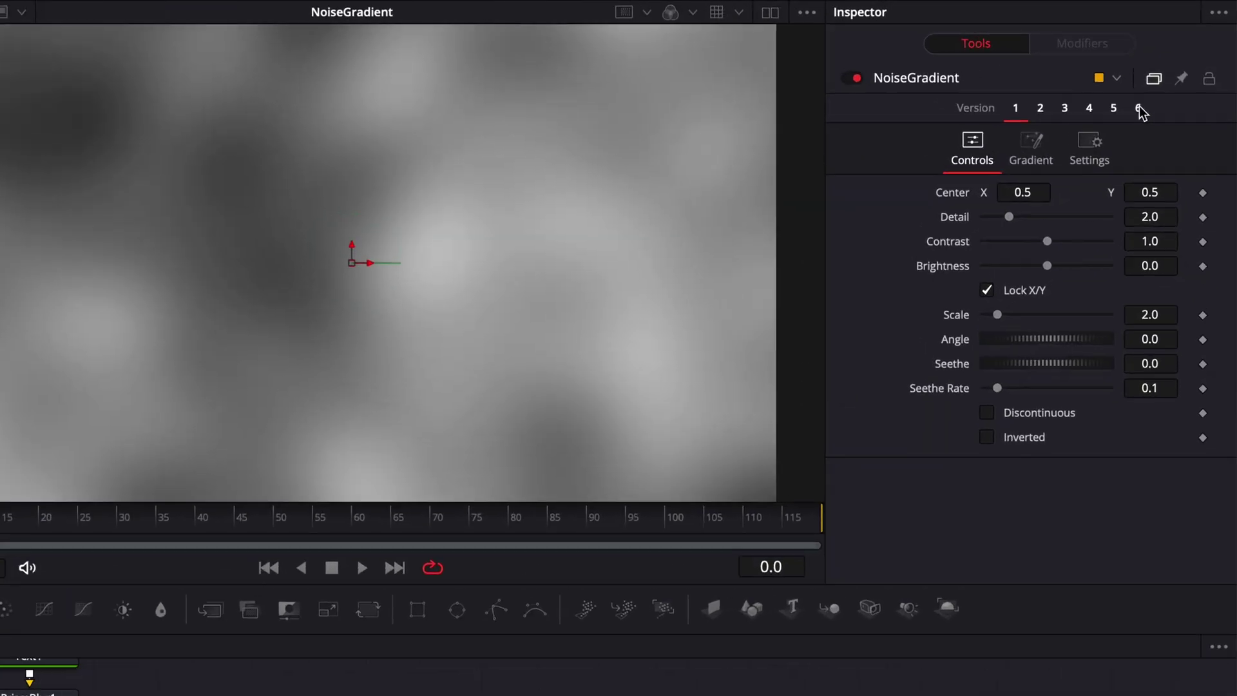
# Set the noise to Version 6 with Detail 10 and Contrast 5.
pyautogui.click(1138, 107)
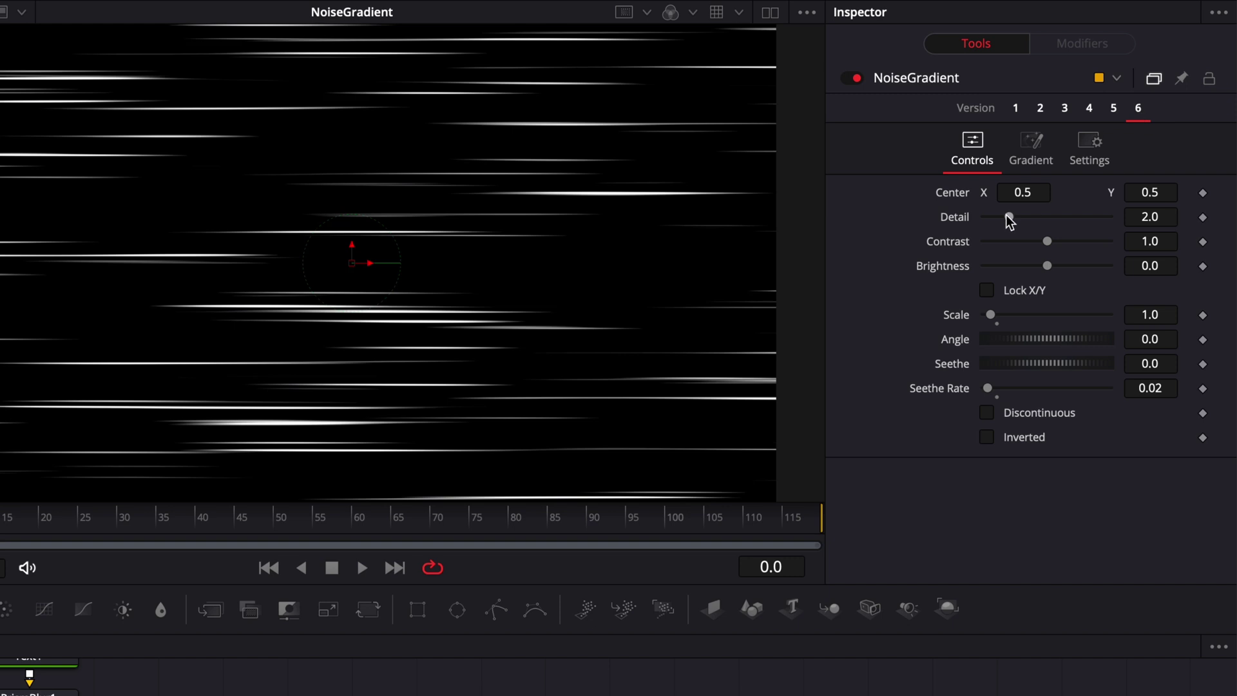
pyautogui.moveTo(1009, 217); pyautogui.dragTo(1173, 252)
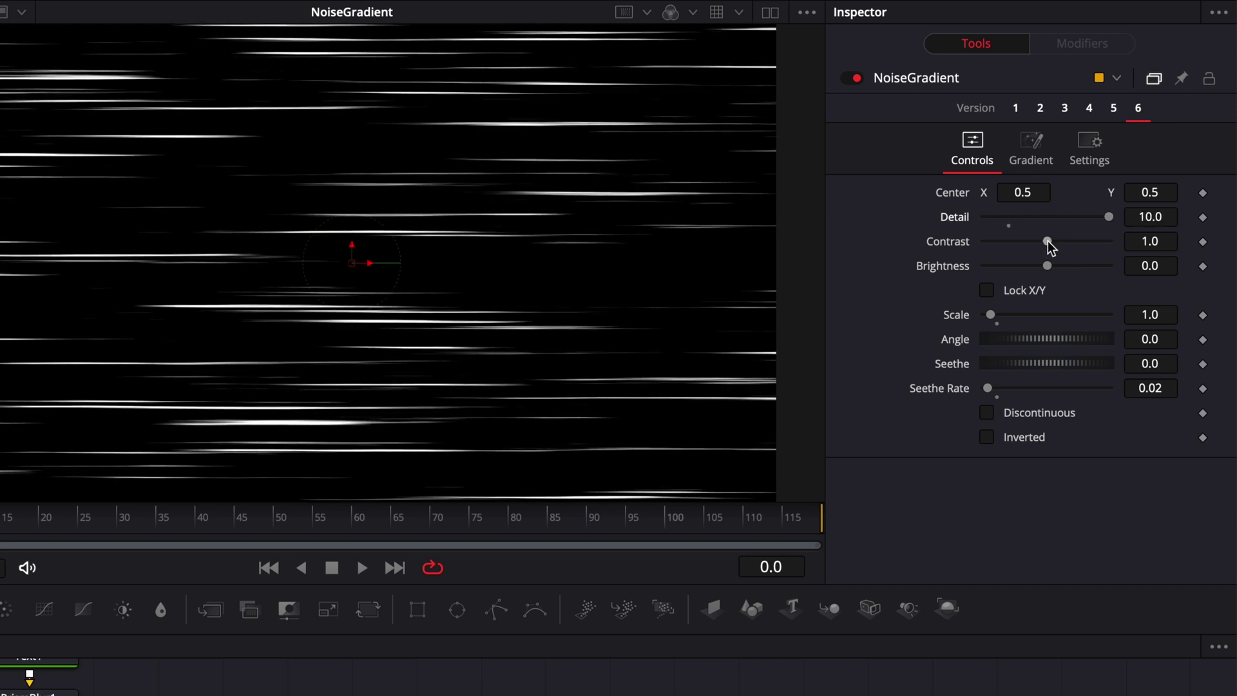
pyautogui.moveTo(1048, 241); pyautogui.dragTo(1172, 255)
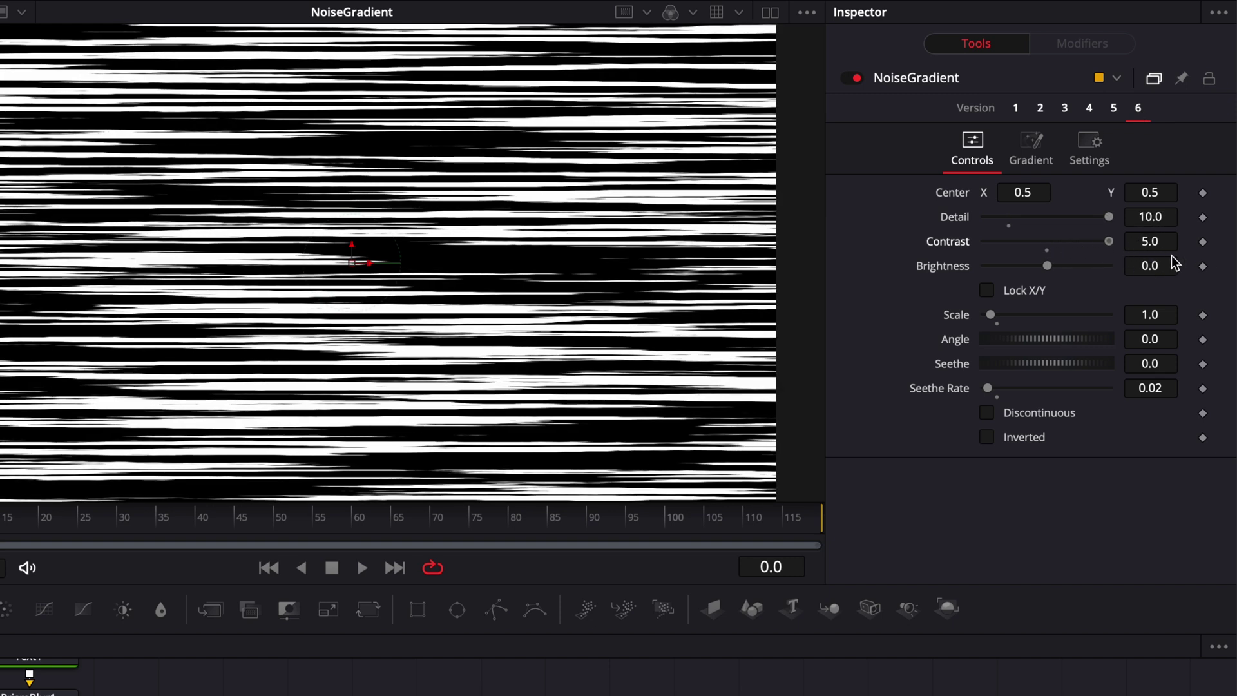
# Unlock X/Y, reduce Y Scale to 30.2, set Seethe Rate to 2, and play back.
pyautogui.click(987, 290)
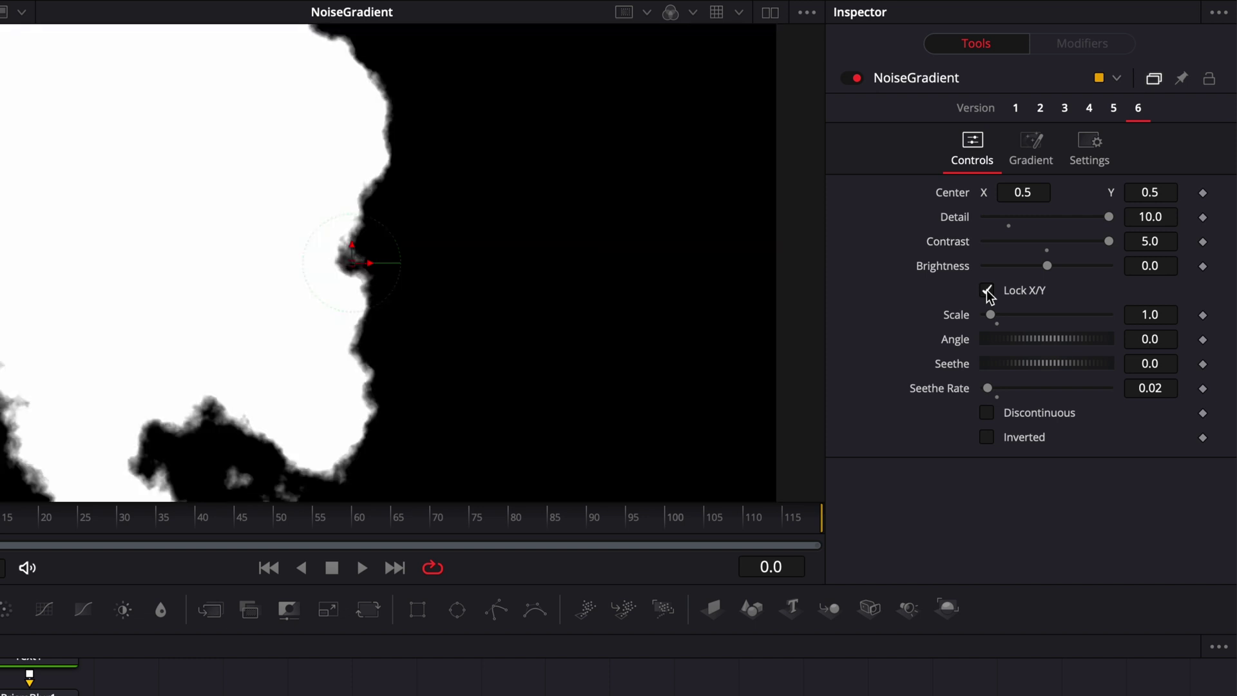
pyautogui.click(987, 290)
pyautogui.moveTo(1063, 338); pyautogui.dragTo(1009, 339)
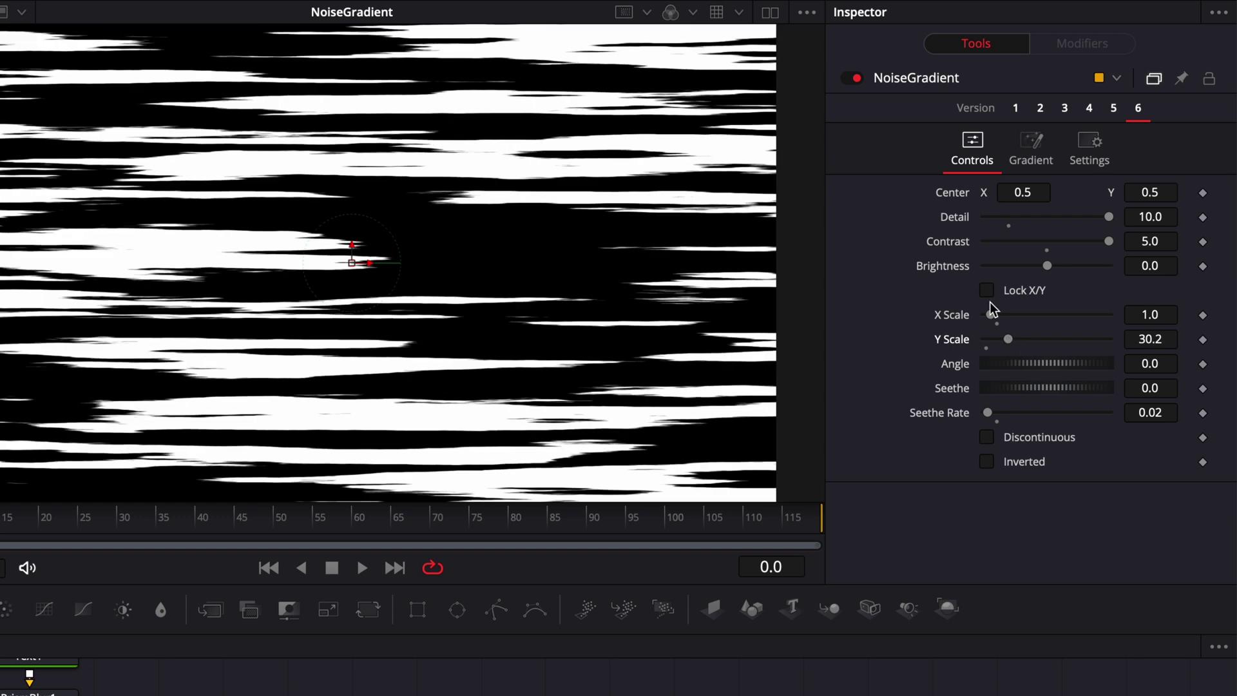
pyautogui.click(1167, 413)
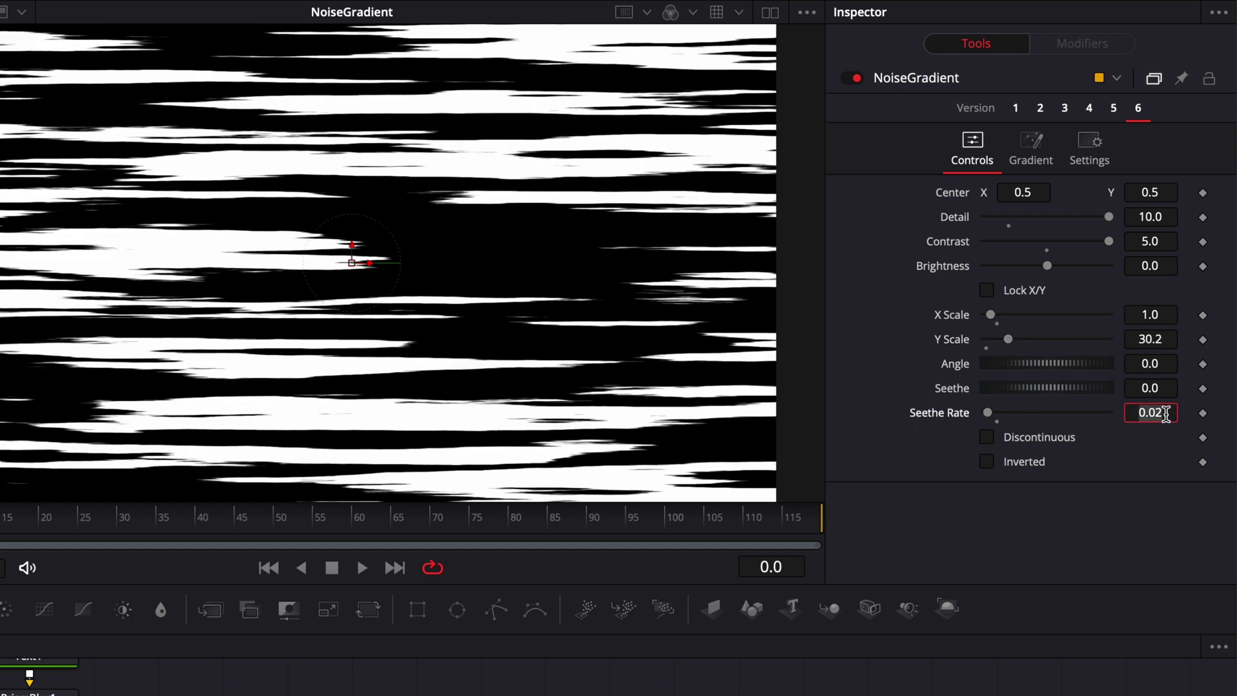
pyautogui.write('2')
pyautogui.press('Return')
pyautogui.press('space')
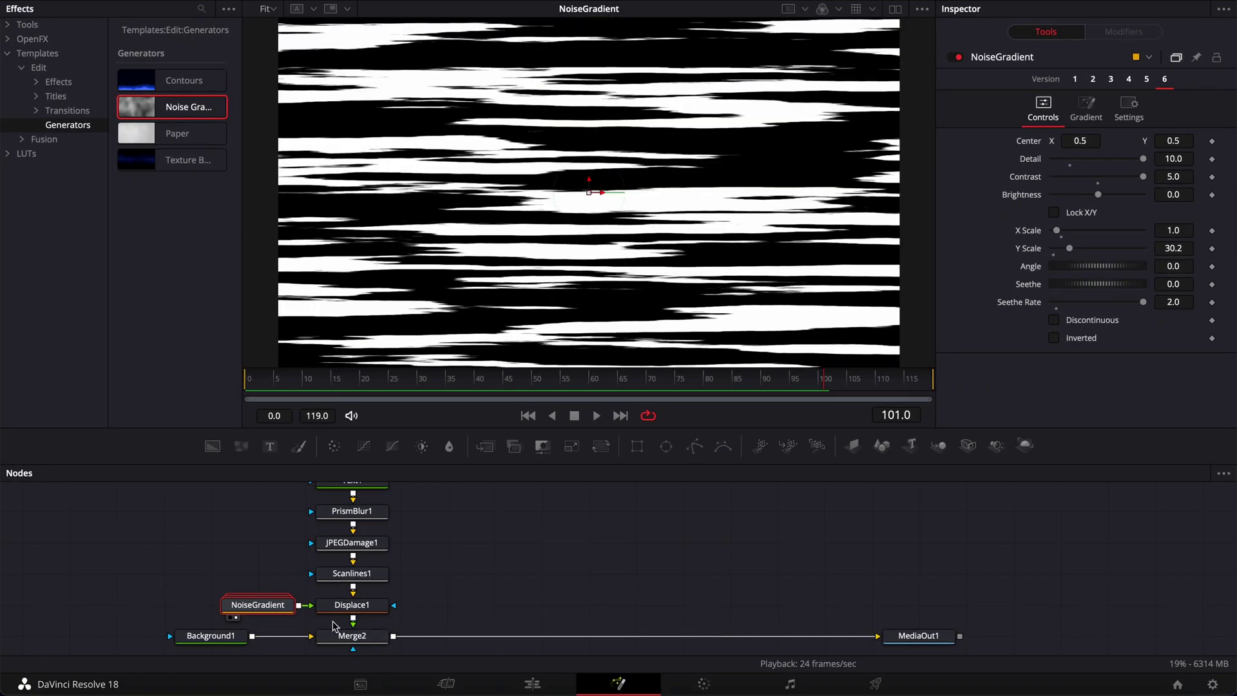
pyautogui.click(329, 618)
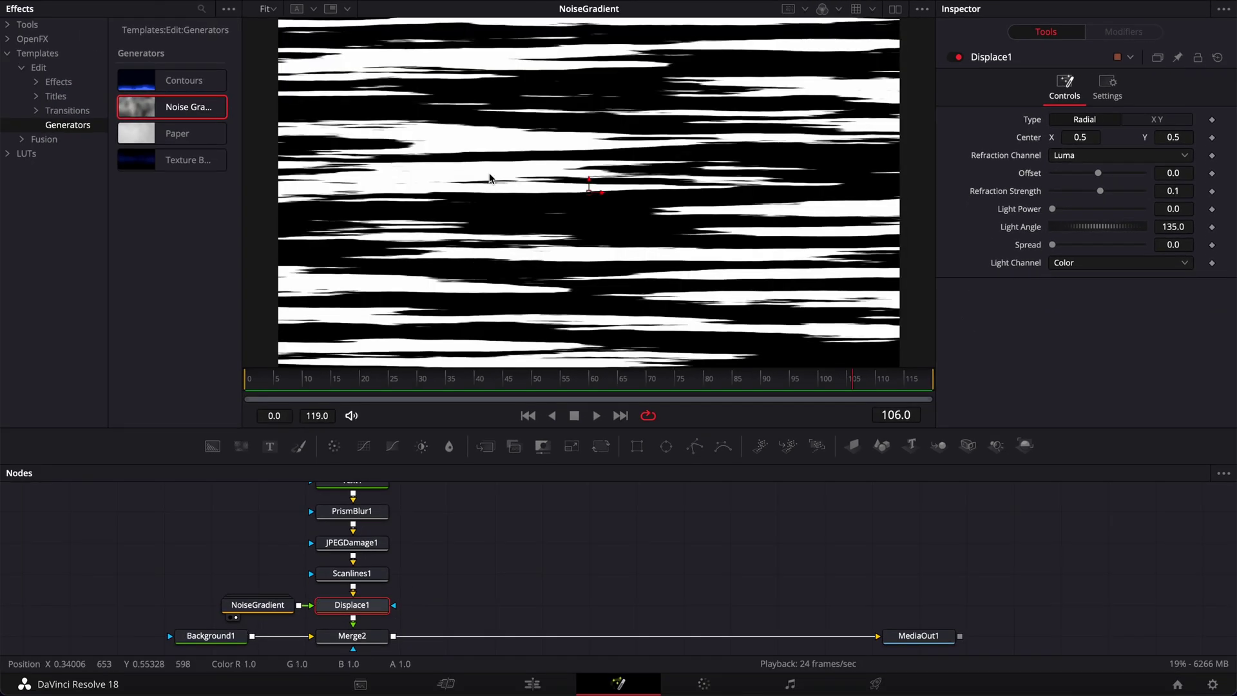
pyautogui.click(325, 617)
pyautogui.press('space')
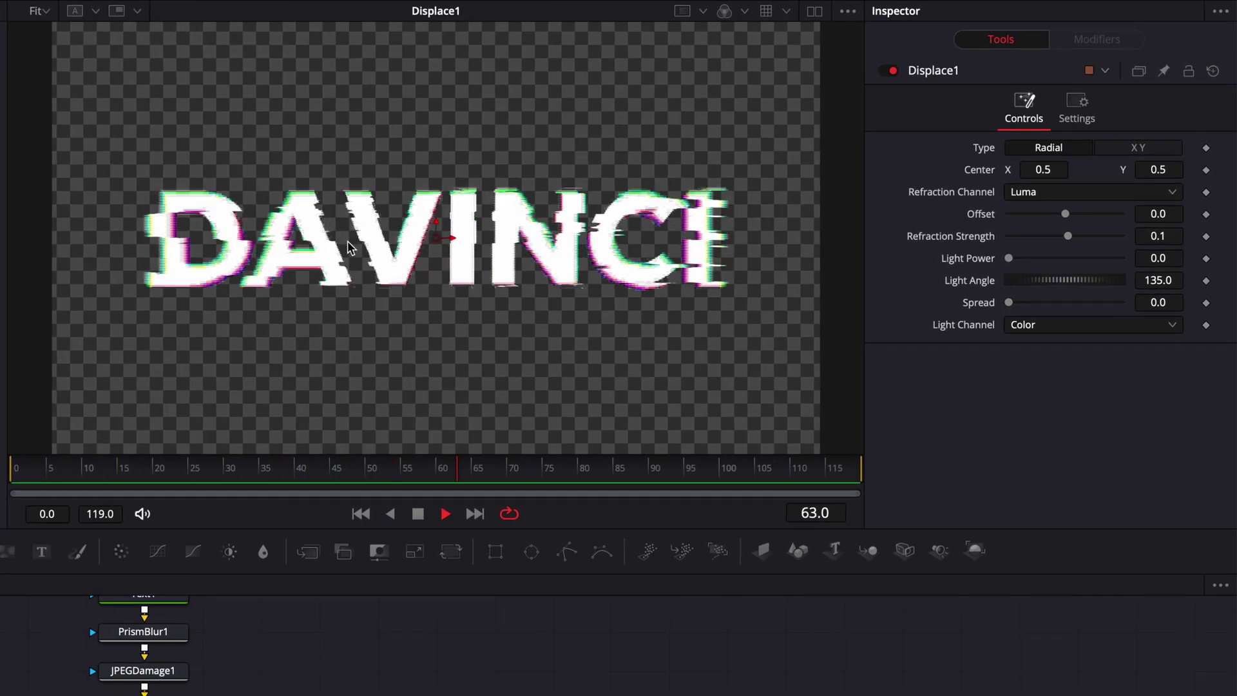
pyautogui.press('space')
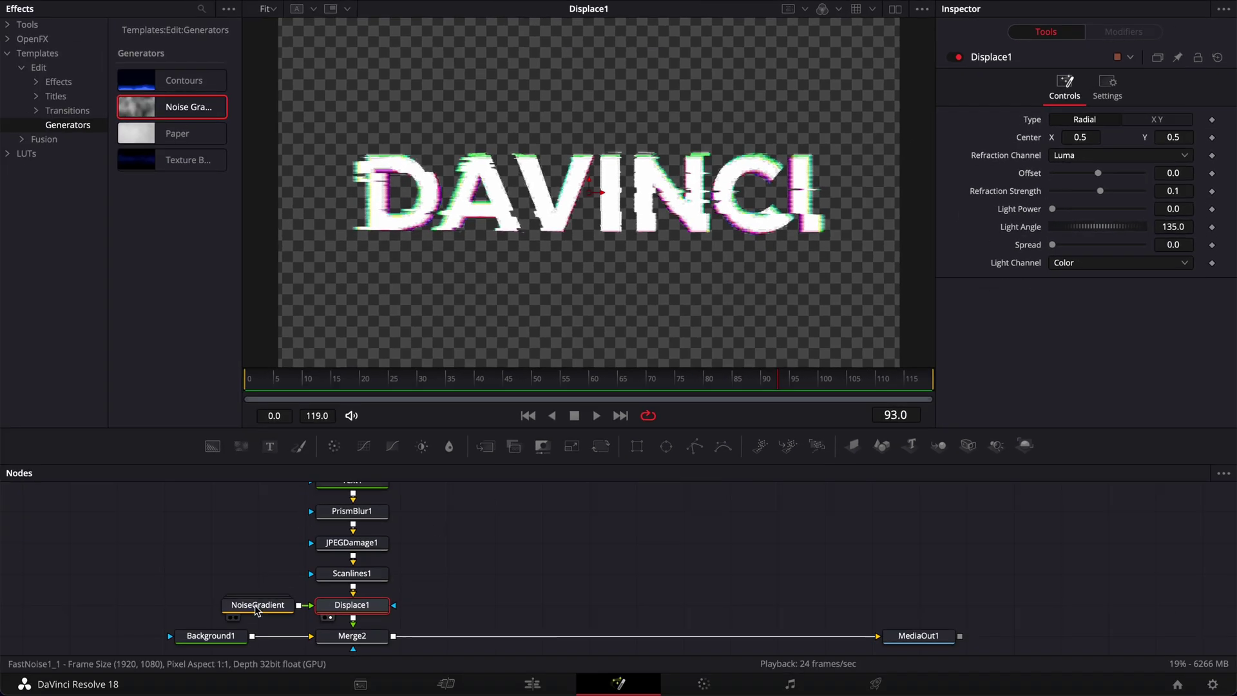
pyautogui.click(258, 606)
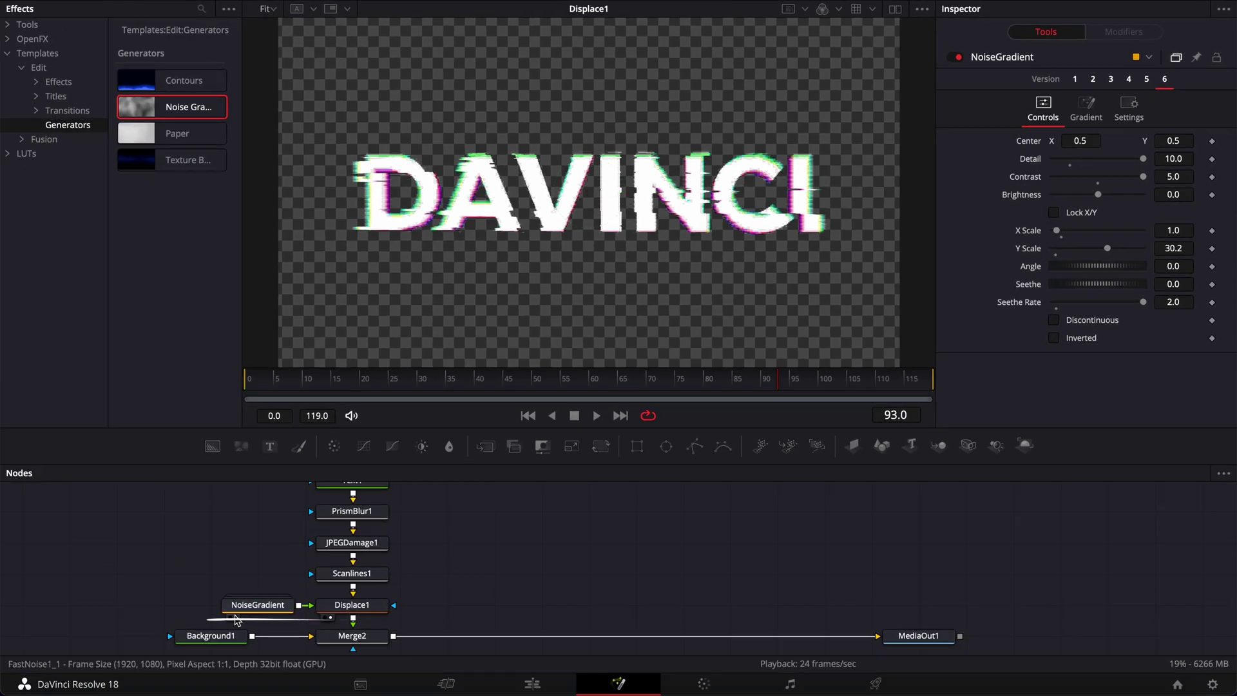
# View the NoiseGradient, stretch its Y Scale to 50 and lower Detail to about 7.5.
pyautogui.press('1')
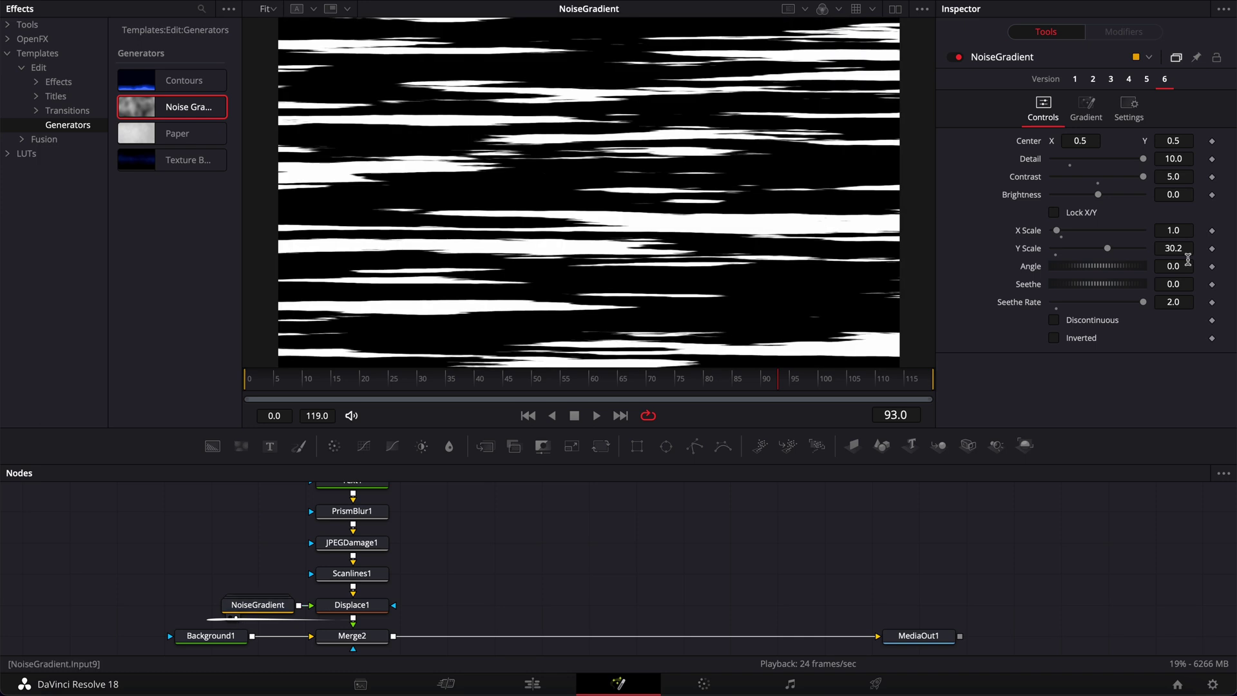
pyautogui.moveTo(1109, 254)
pyautogui.mouseDown()
pyautogui.moveTo(1085, 250)
pyautogui.moveTo(1121, 251)
pyautogui.moveTo(1087, 251)
pyautogui.mouseUp()
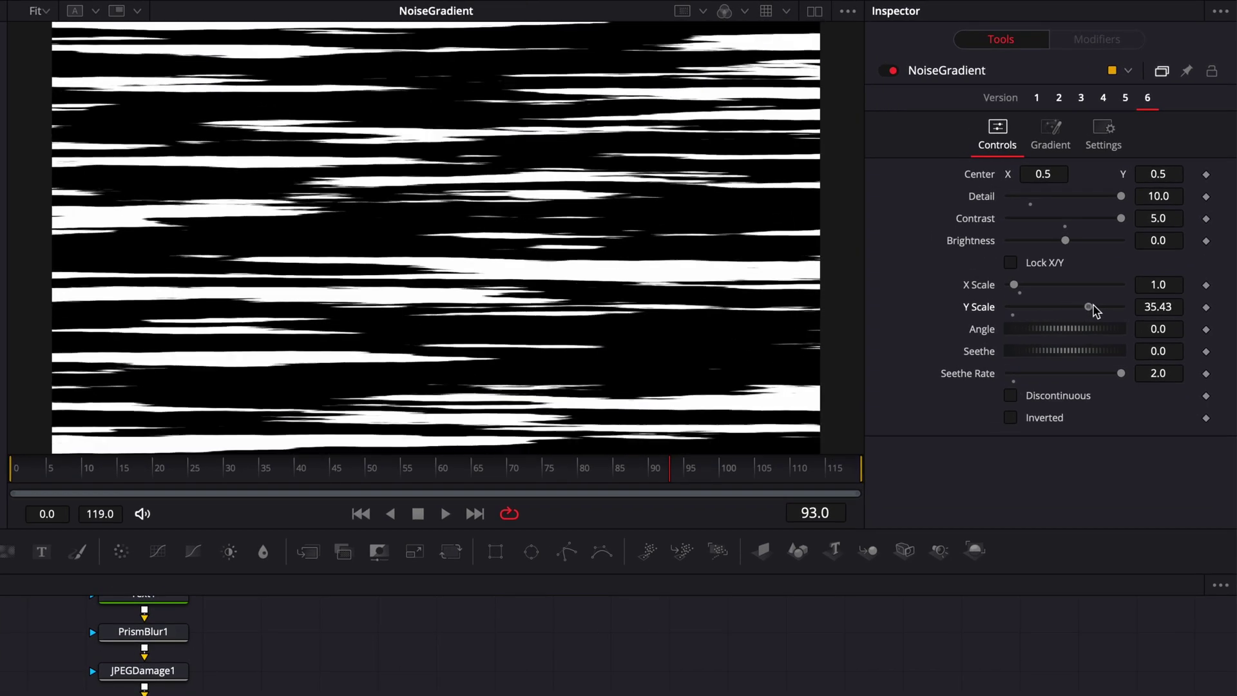
pyautogui.moveTo(1052, 310); pyautogui.dragTo(1043, 311)
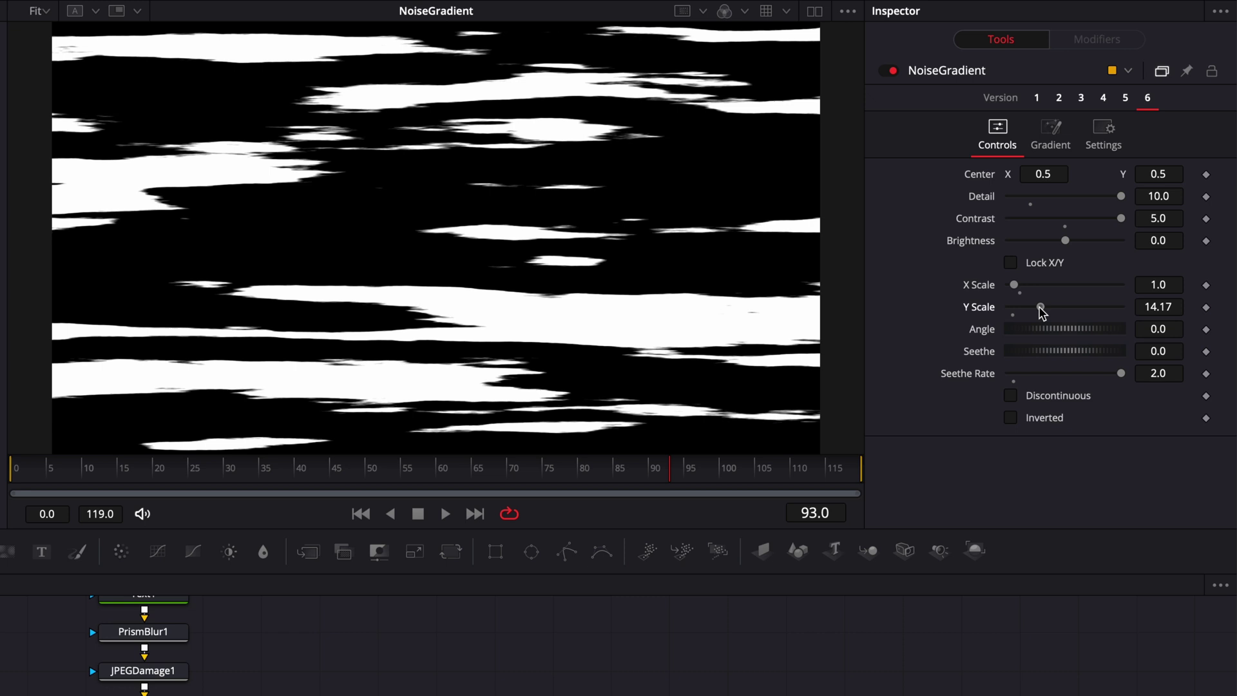
pyautogui.moveTo(1040, 308); pyautogui.dragTo(1146, 322)
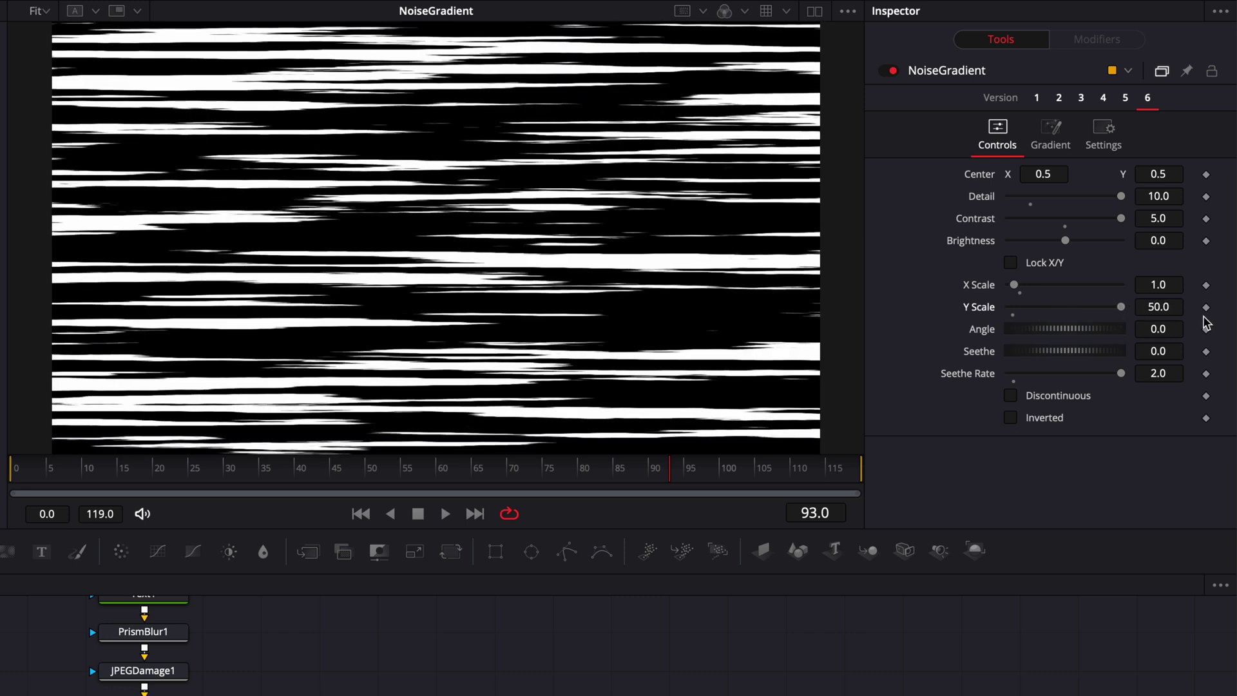
pyautogui.moveTo(1123, 201)
pyautogui.mouseDown()
pyautogui.moveTo(1005, 199)
pyautogui.moveTo(1024, 200)
pyautogui.mouseUp()
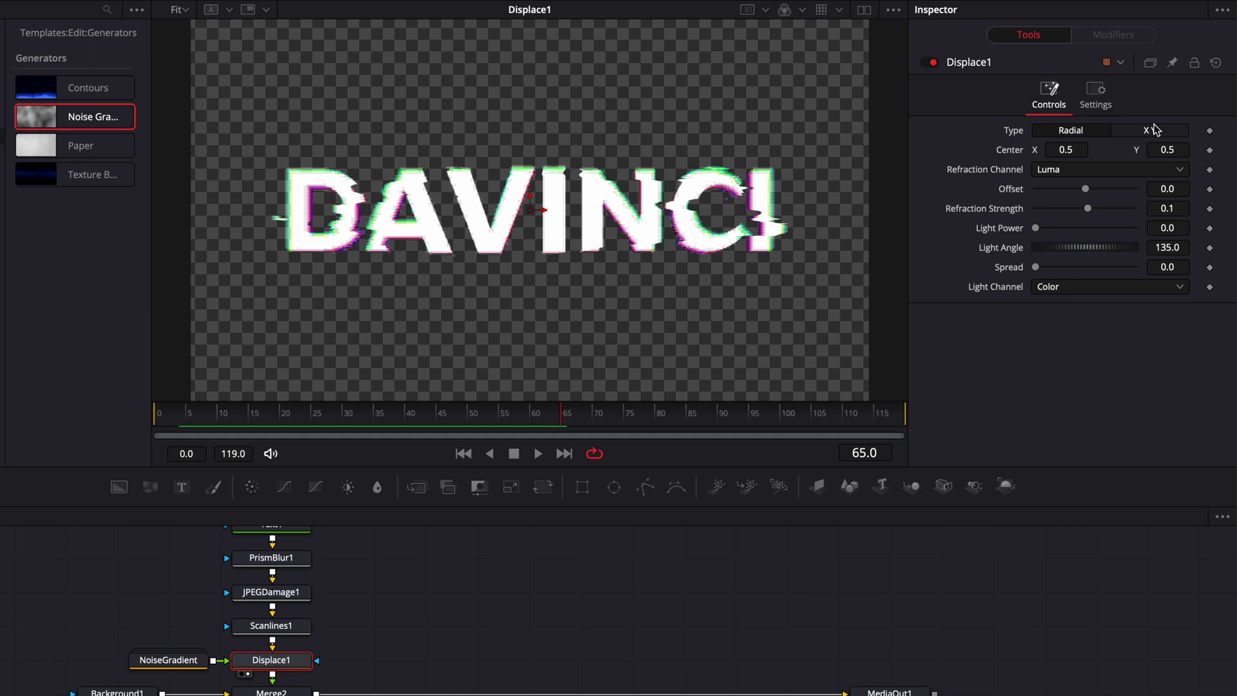
# Set Displace1 to XY type with X Refraction -0.003 and Y Refraction 0.013, then play it back.
pyautogui.click(1160, 119)
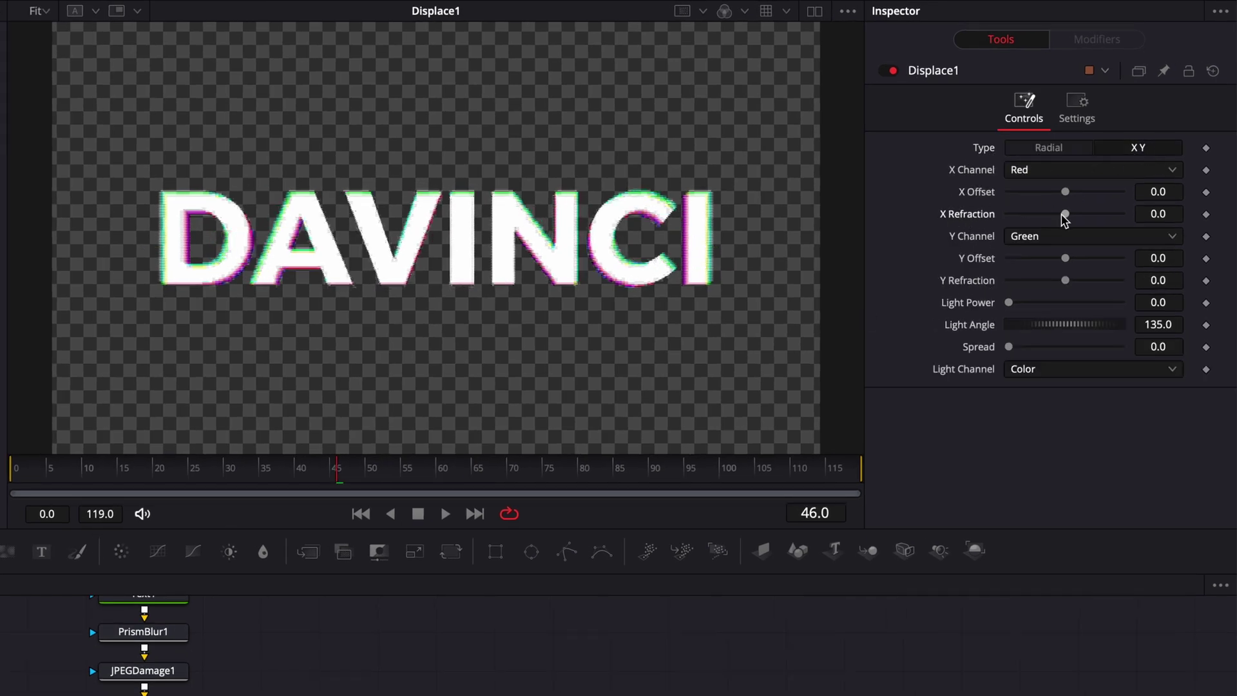
pyautogui.moveTo(1065, 217); pyautogui.dragTo(1060, 219)
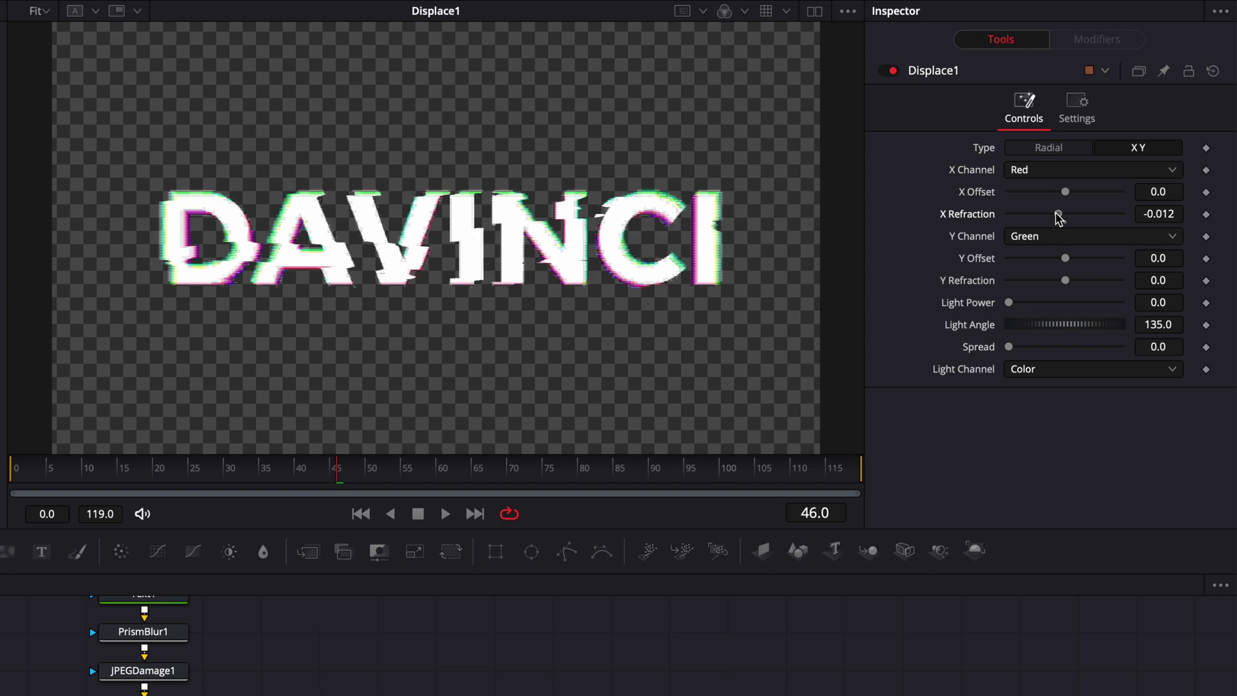
pyautogui.moveTo(1068, 283); pyautogui.dragTo(1076, 281)
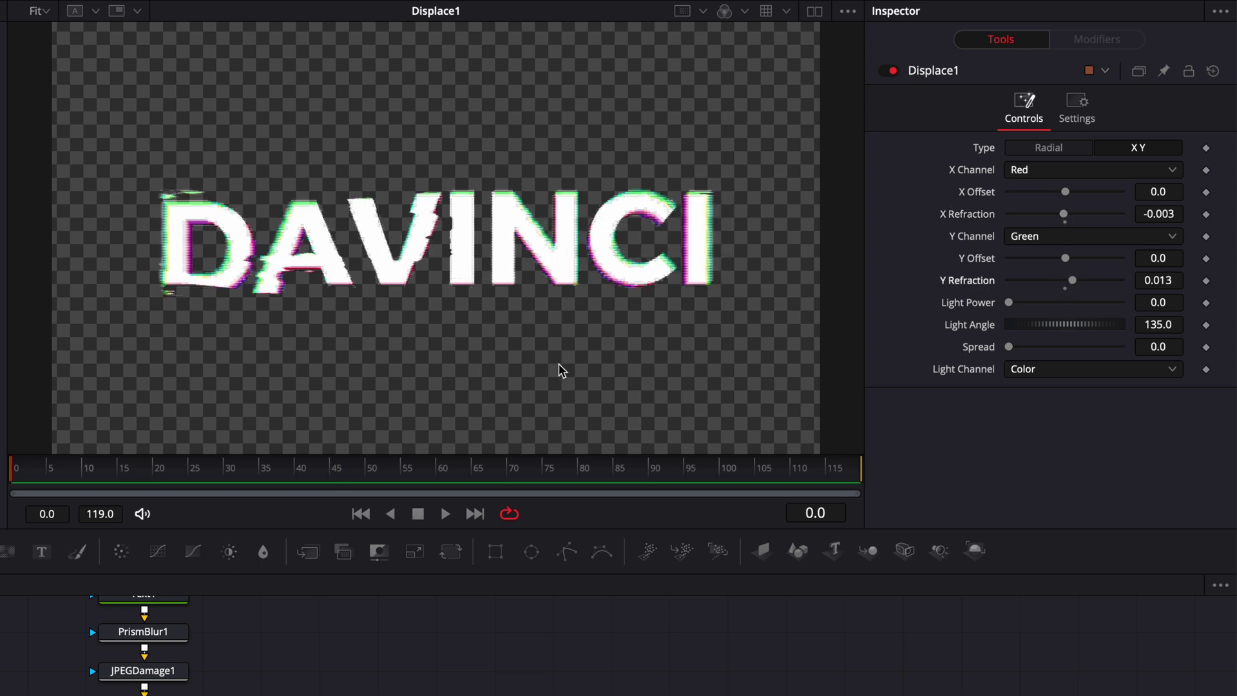
pyautogui.press('space')
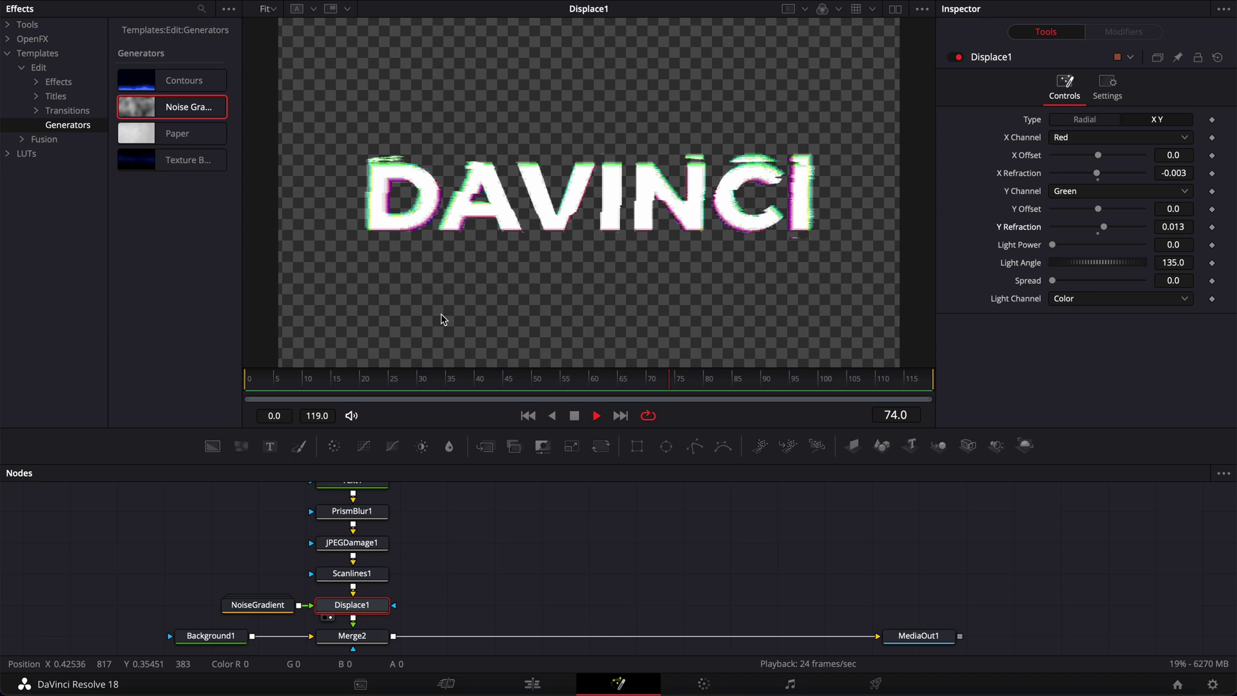
# At frame 15, attach a Follower modifier to Text1's text field.
pyautogui.click(248, 378)
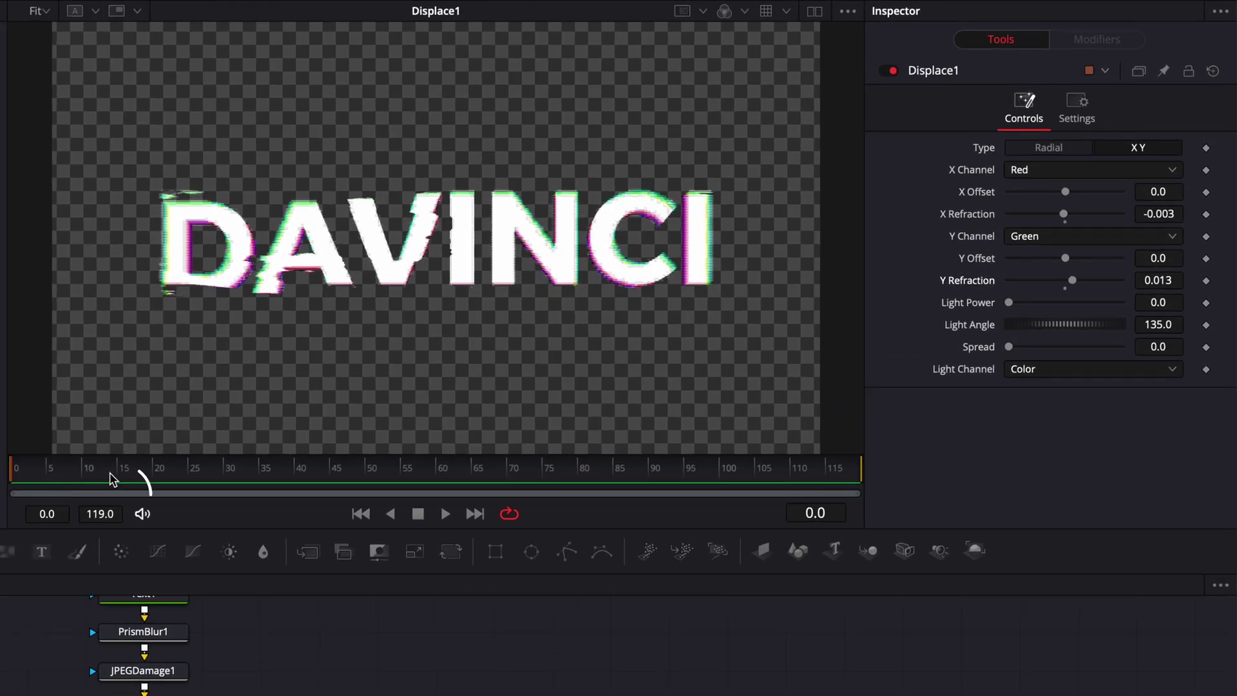
pyautogui.click(123, 475)
pyautogui.scroll(2, 145, 613)
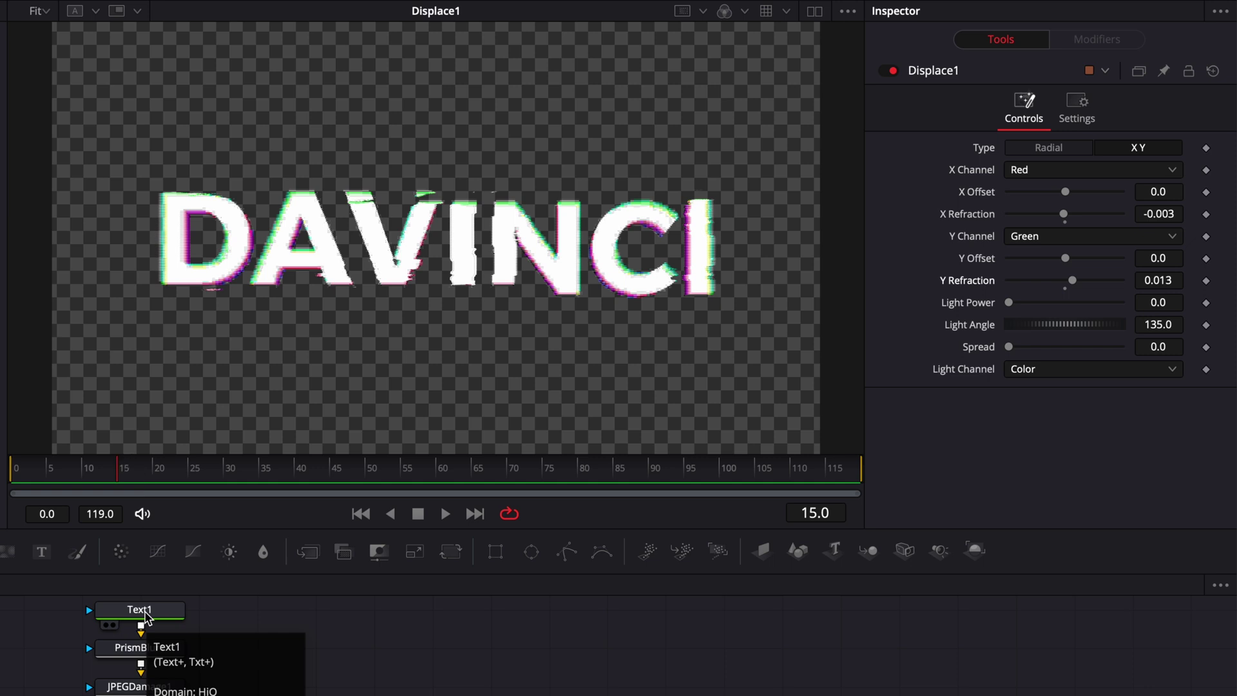
pyautogui.click(145, 618)
pyautogui.click(922, 168)
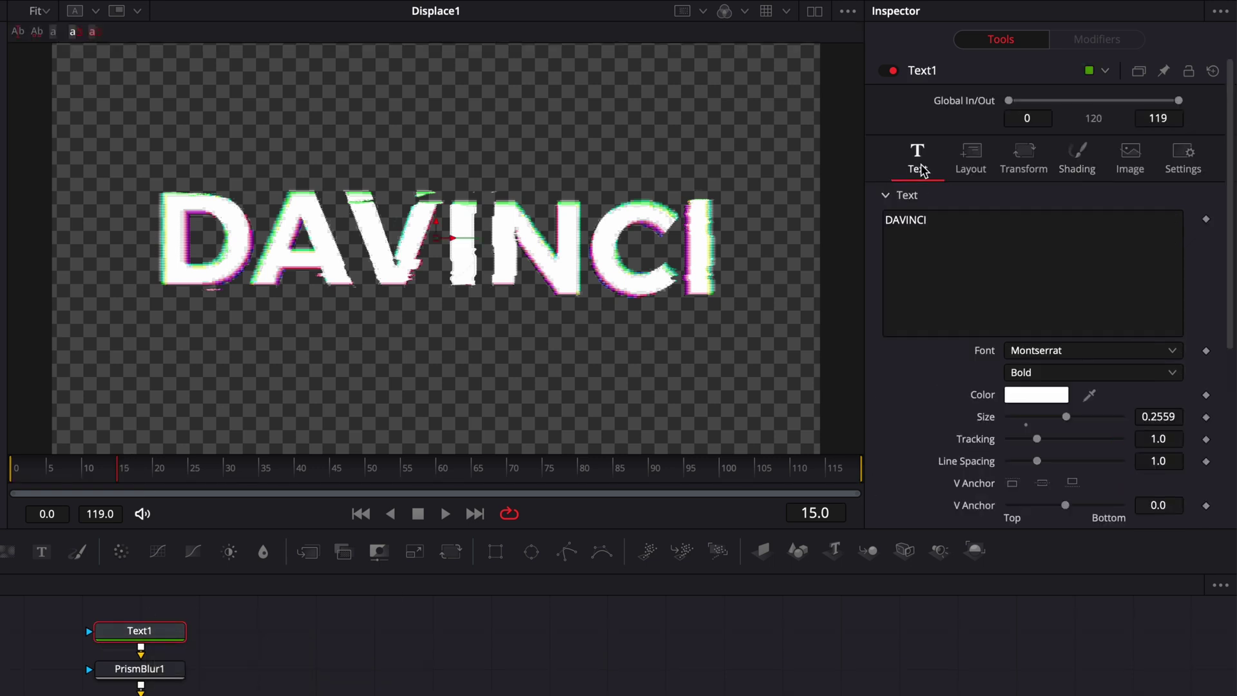
pyautogui.rightClick(978, 245)
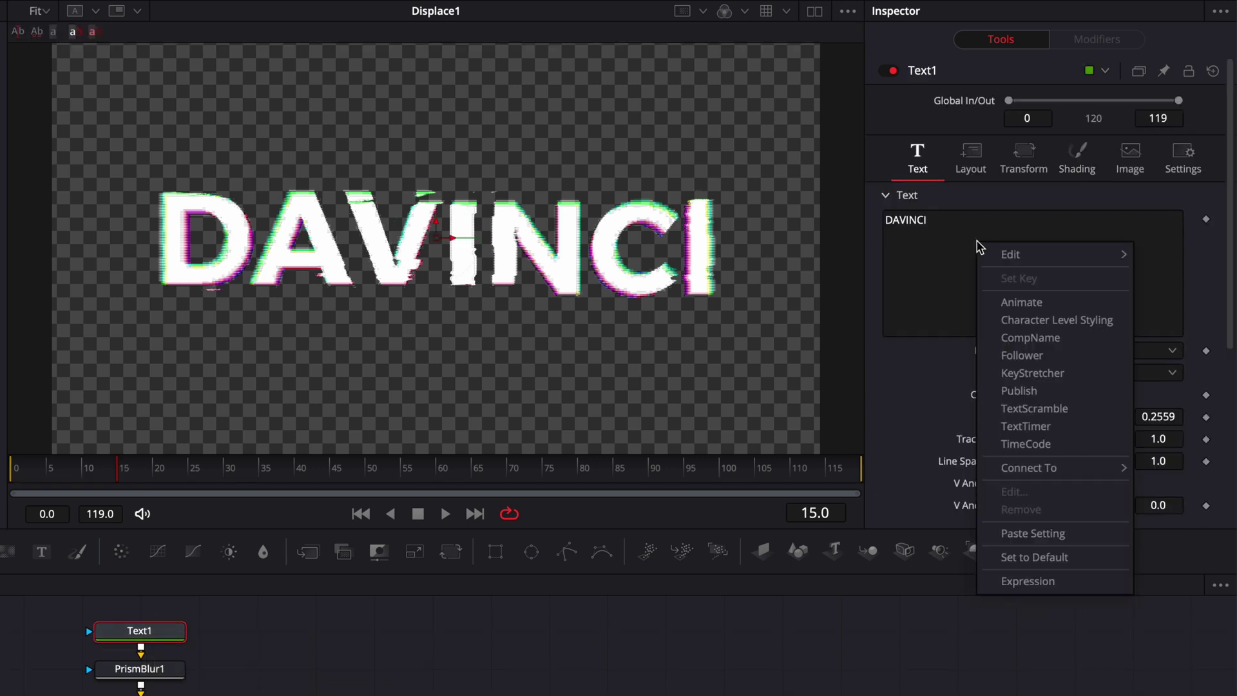
pyautogui.click(1035, 356)
# Keyframe the Follower's character Size X at 1 on frame 15 and 0 on frame 0.
pyautogui.click(1098, 44)
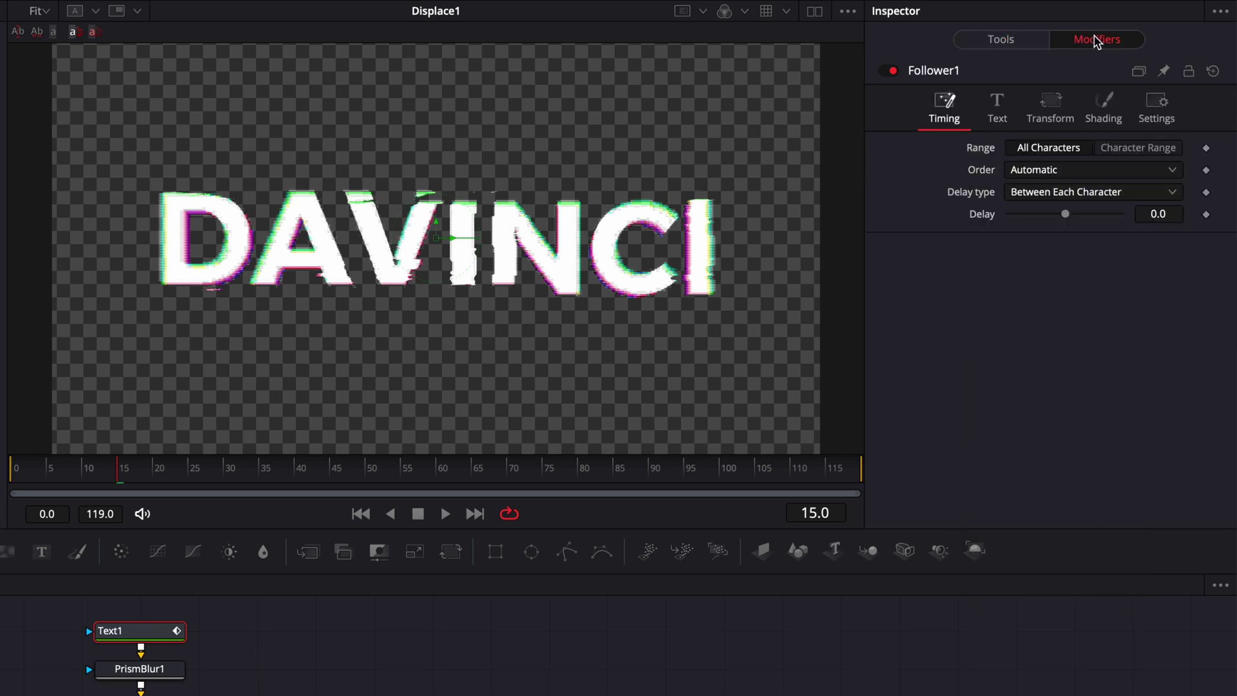
pyautogui.click(1103, 113)
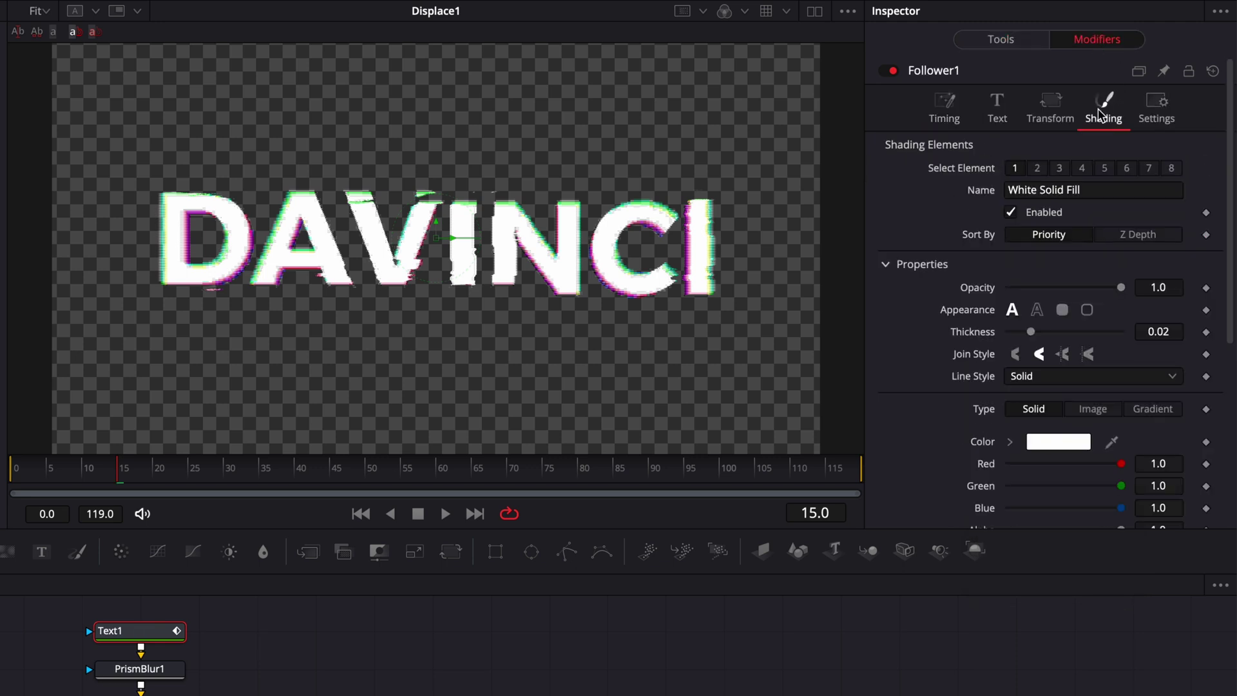
pyautogui.scroll(-5, 1110, 271)
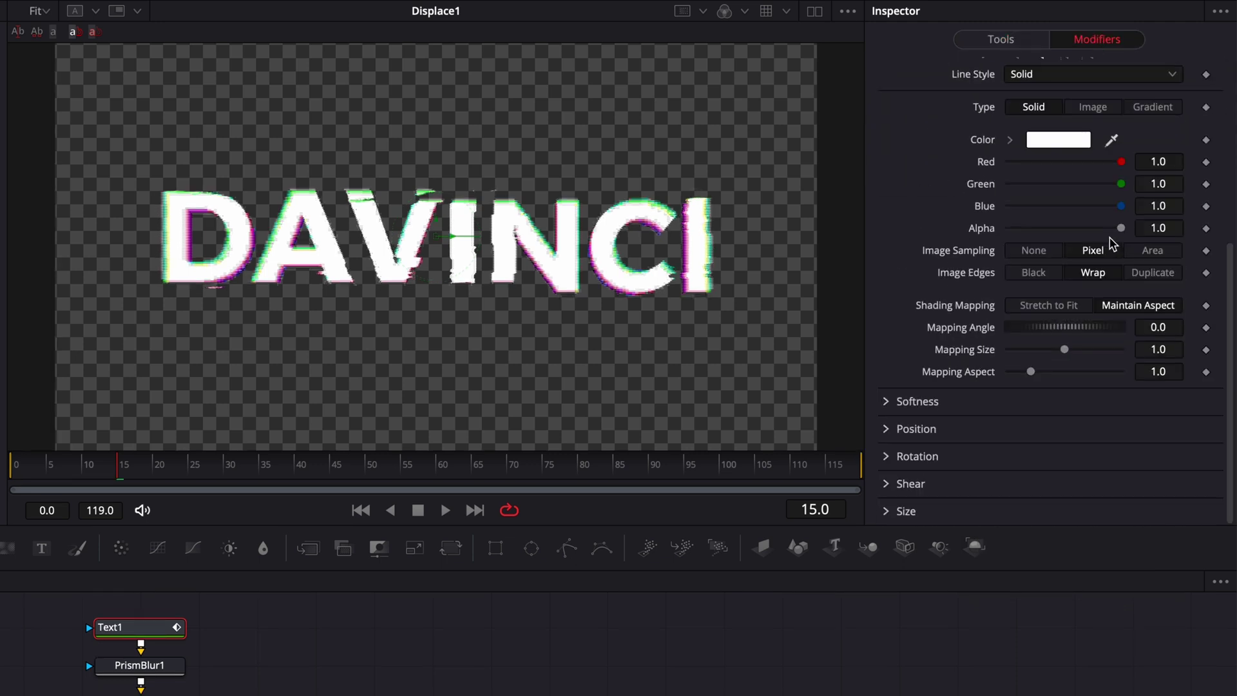
pyautogui.click(887, 507)
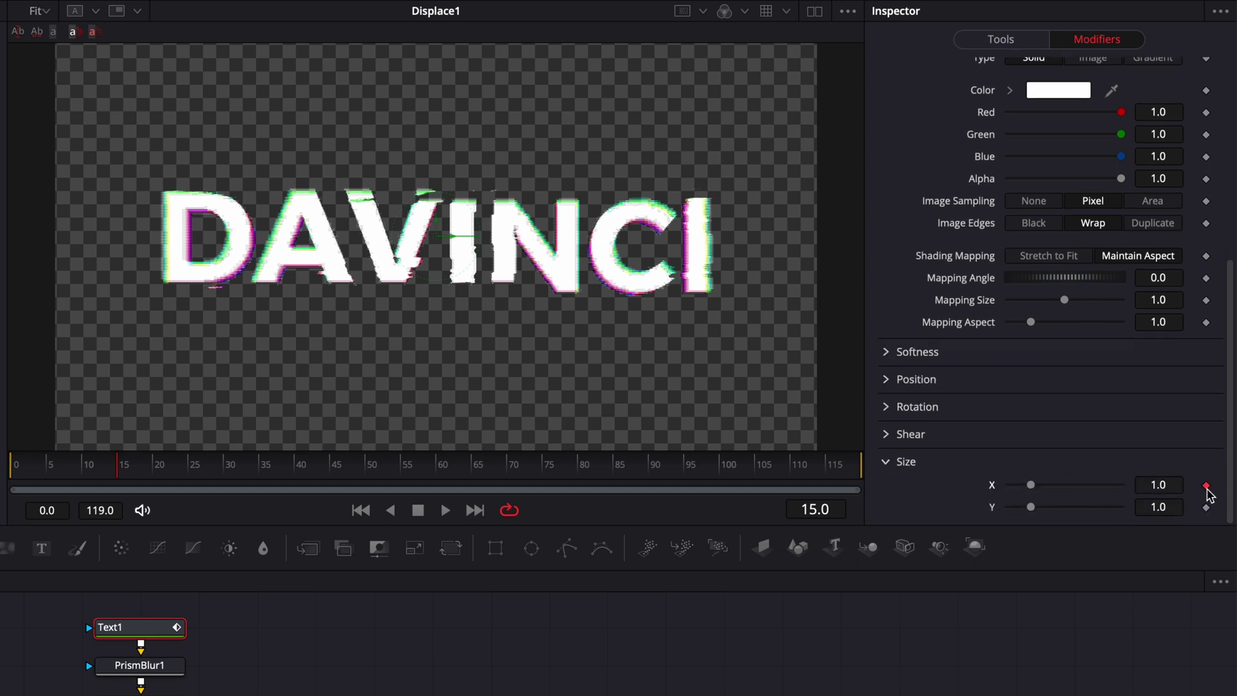
pyautogui.click(16, 470)
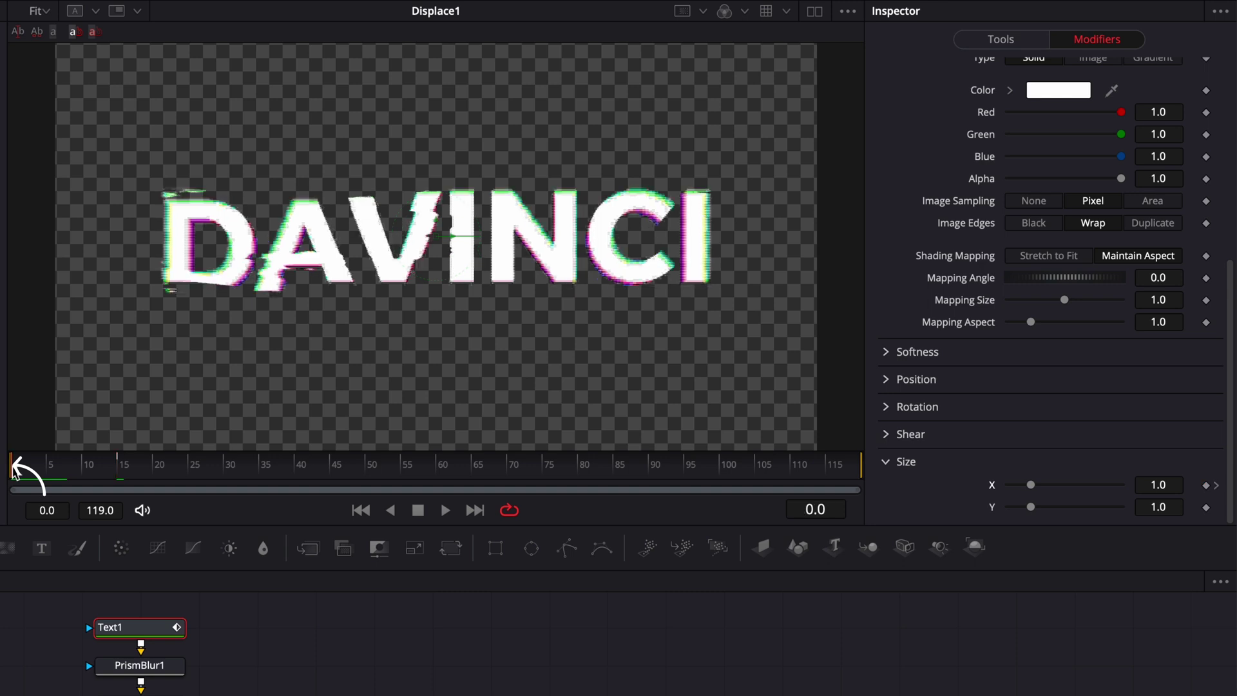
pyautogui.moveTo(1031, 484); pyautogui.dragTo(974, 488)
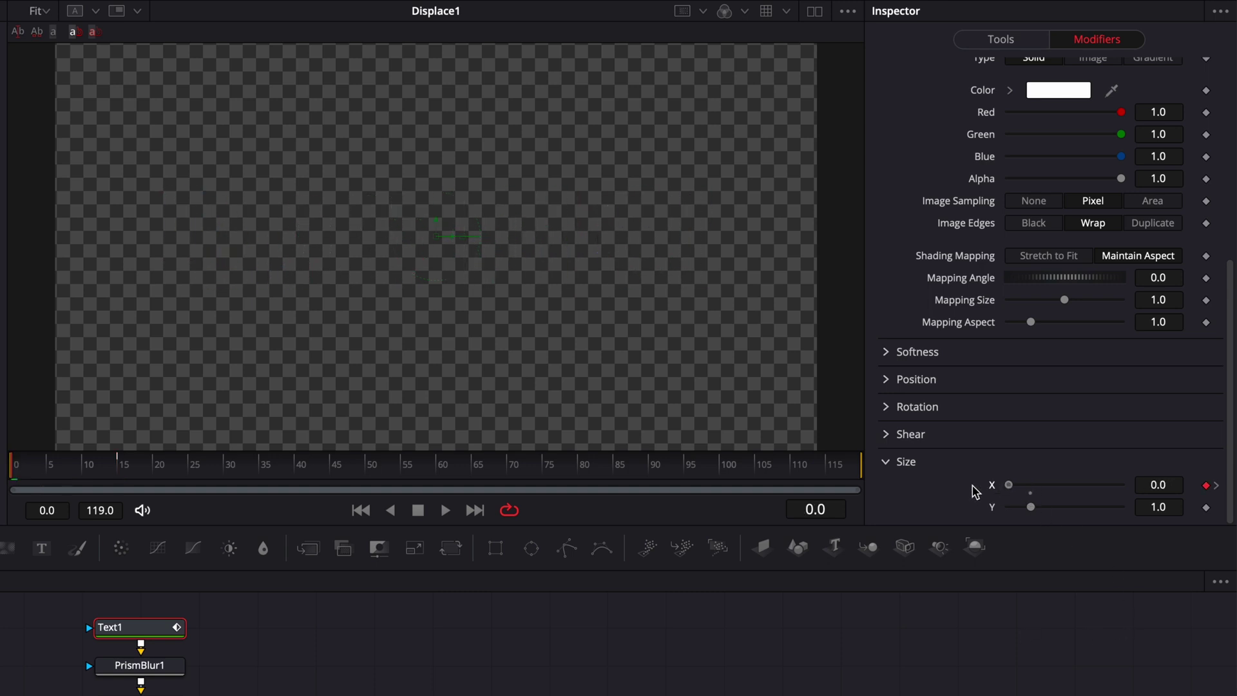
# Set the Follower's delay to 1.5 with Random But One by One order.
pyautogui.scroll(10, 1014, 270)
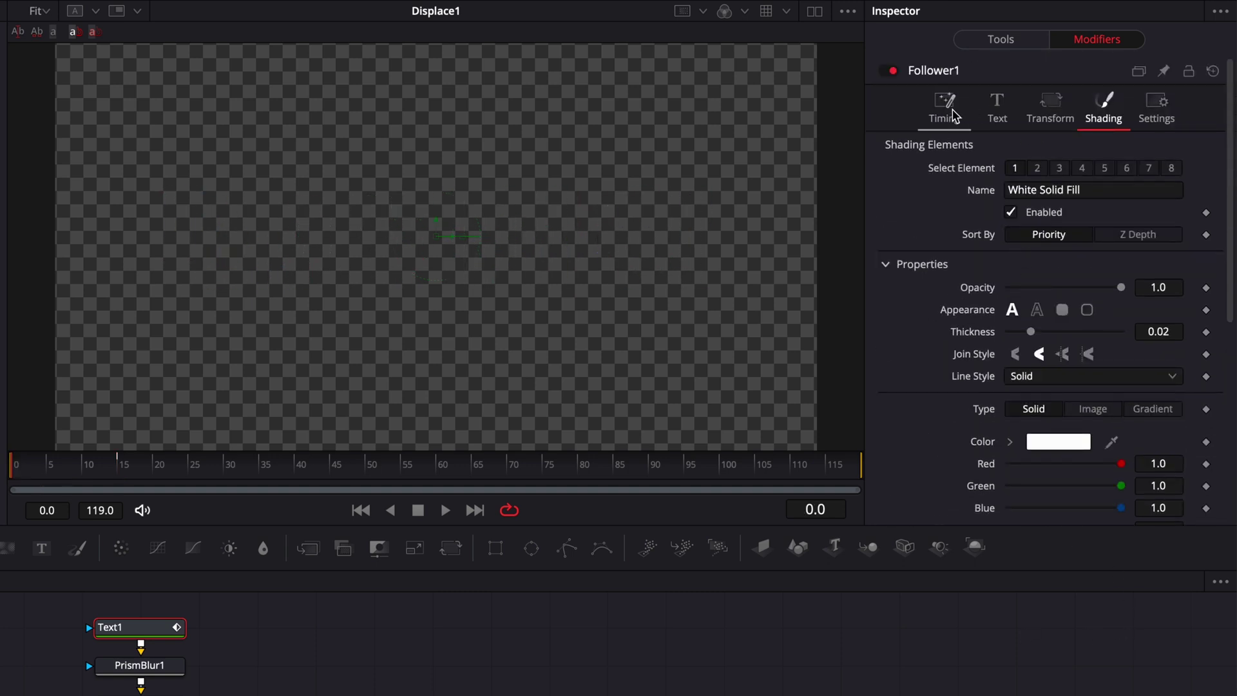
pyautogui.click(954, 115)
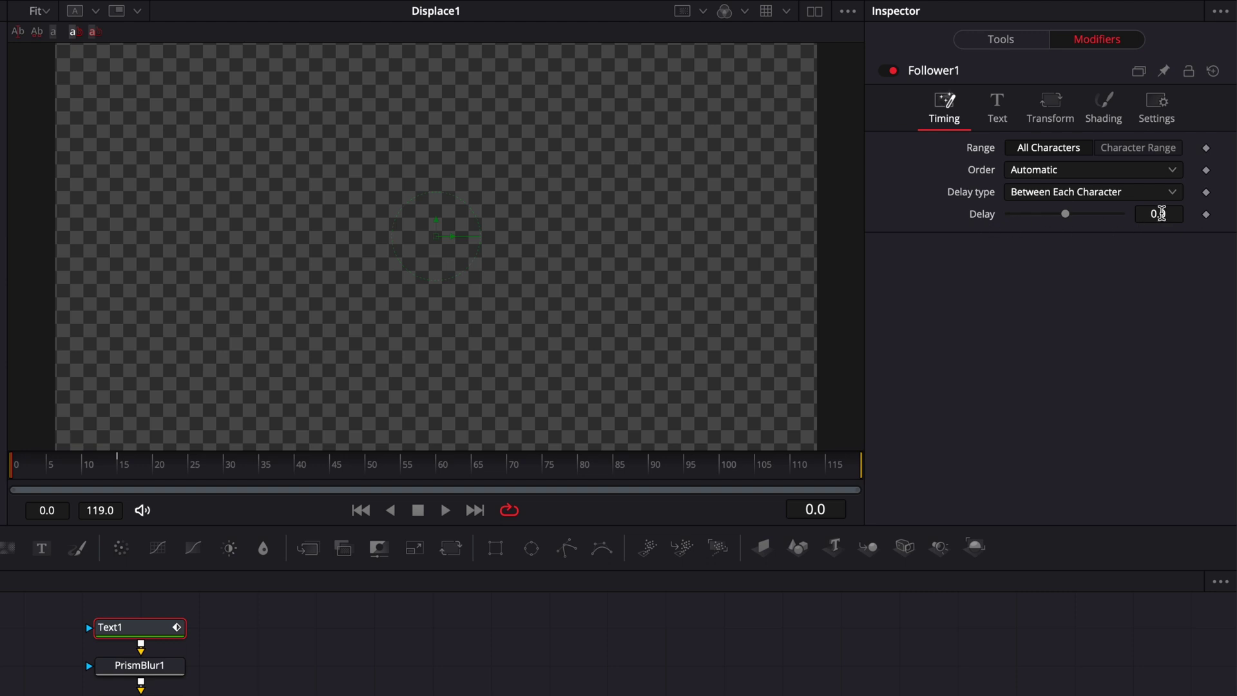
pyautogui.click(1169, 214)
pyautogui.press('Return')
pyautogui.click(1024, 172)
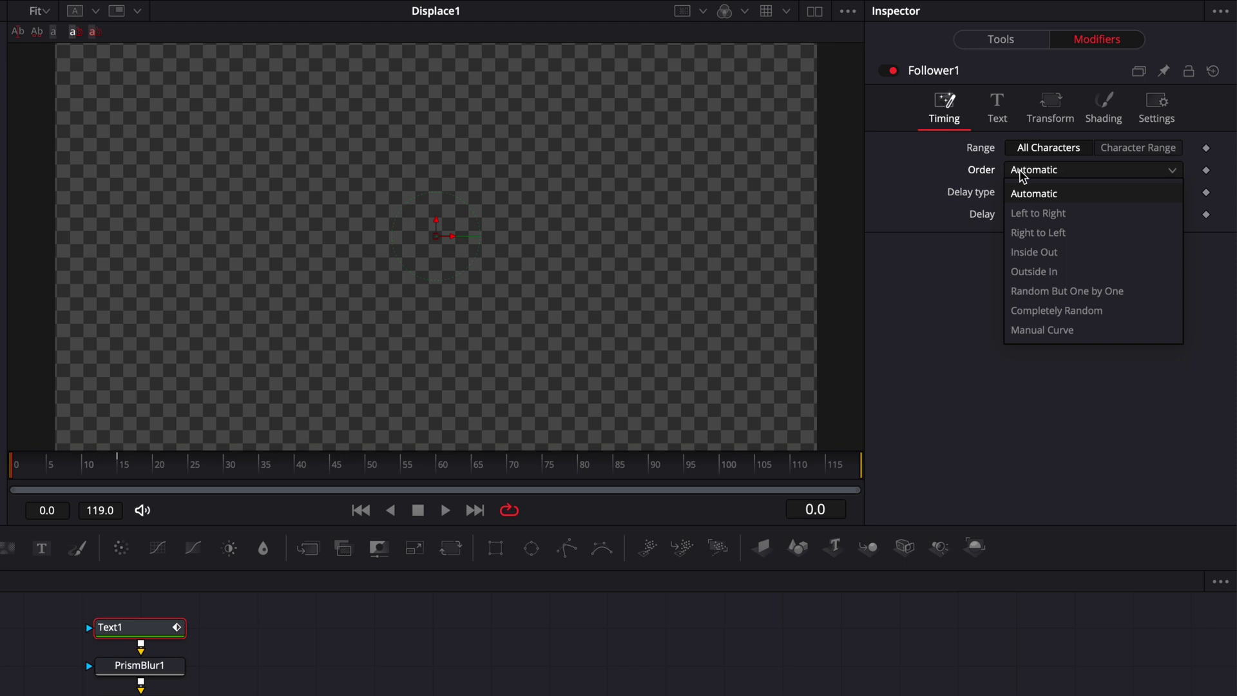
pyautogui.click(1050, 298)
pyautogui.click(1024, 43)
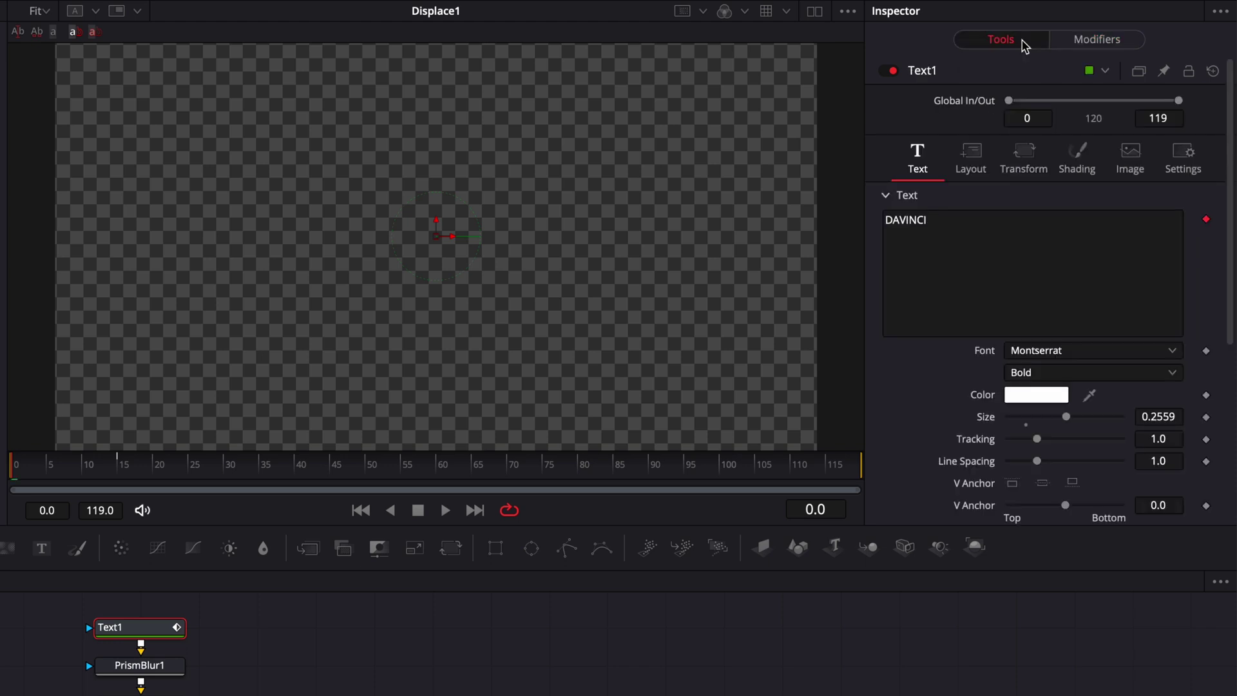
# Keyframe Text1 Softness Y 20 and Glow 0.354 at frame 0, falling to 0 at frame 20.
pyautogui.click(1083, 173)
pyautogui.scroll(-3, 1064, 330)
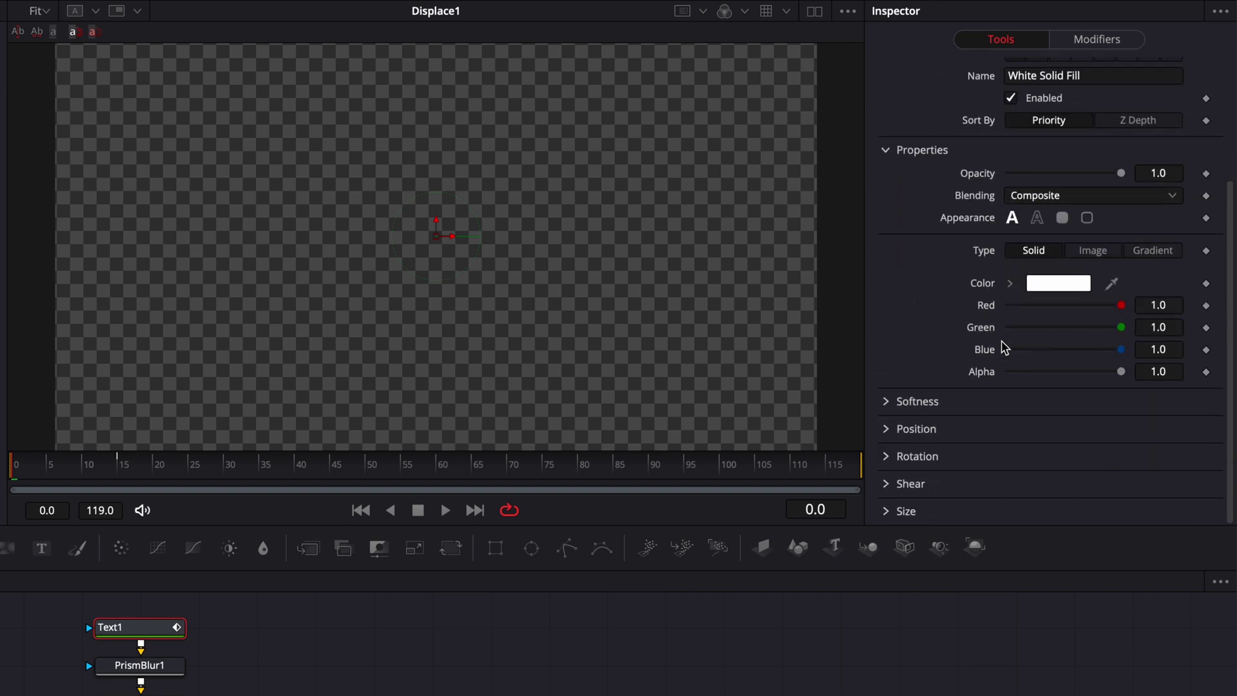
pyautogui.click(886, 402)
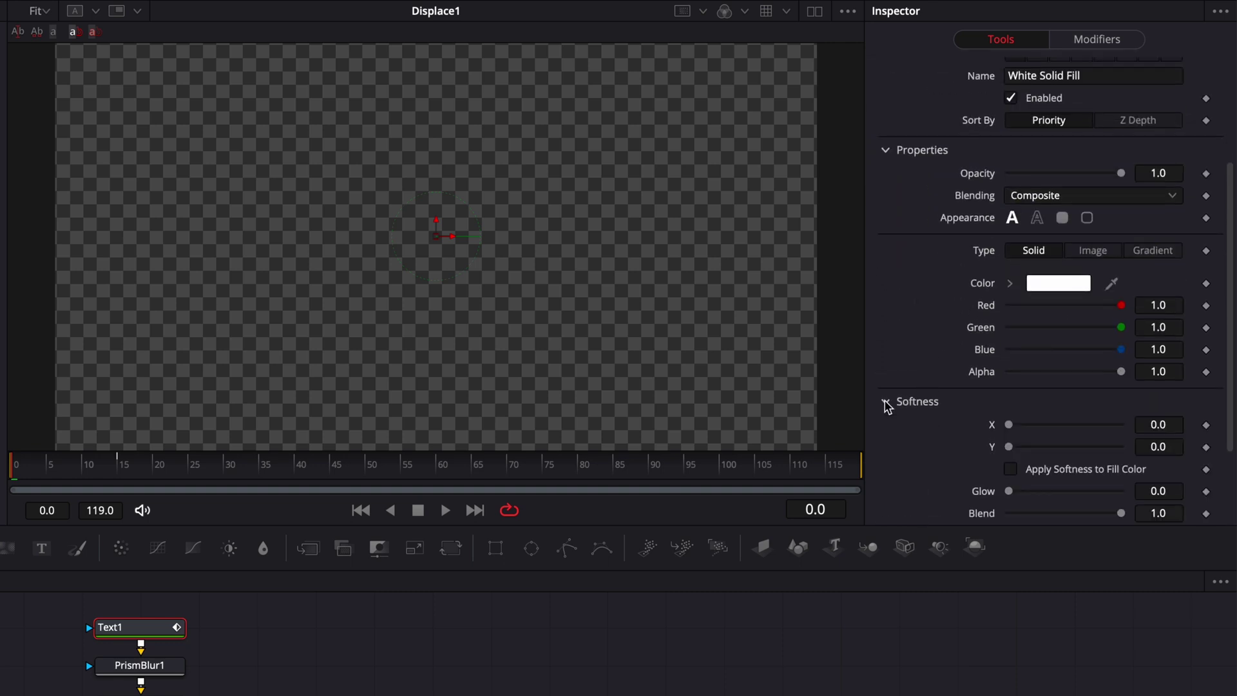
pyautogui.scroll(-1, 887, 405)
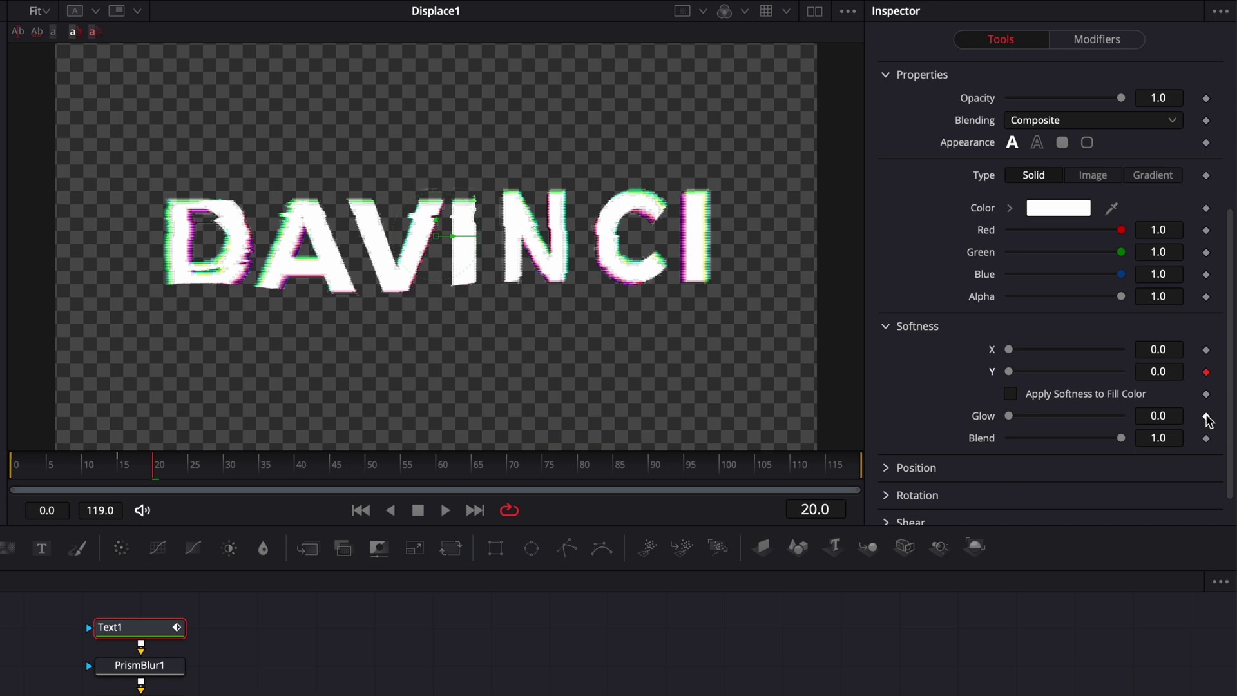
pyautogui.moveTo(24, 475); pyautogui.dragTo(20, 477)
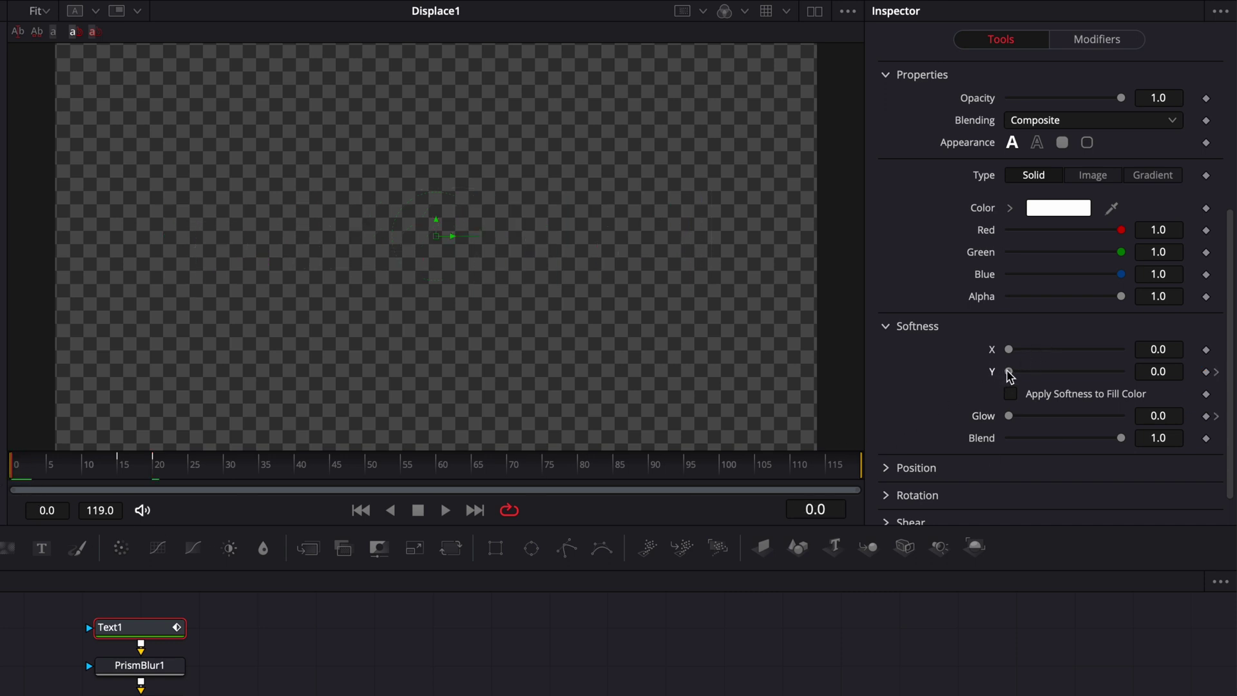
pyautogui.moveTo(1008, 378); pyautogui.dragTo(1207, 385)
pyautogui.moveTo(1009, 419); pyautogui.dragTo(1046, 421)
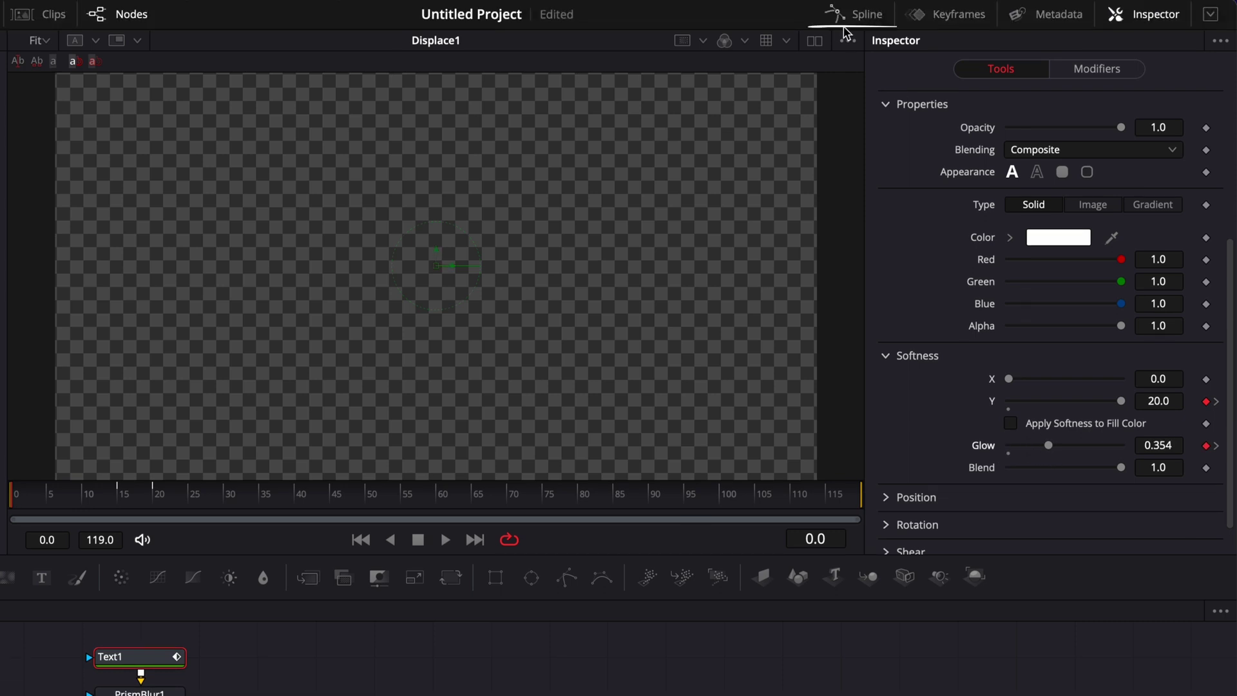
pyautogui.click(852, 16)
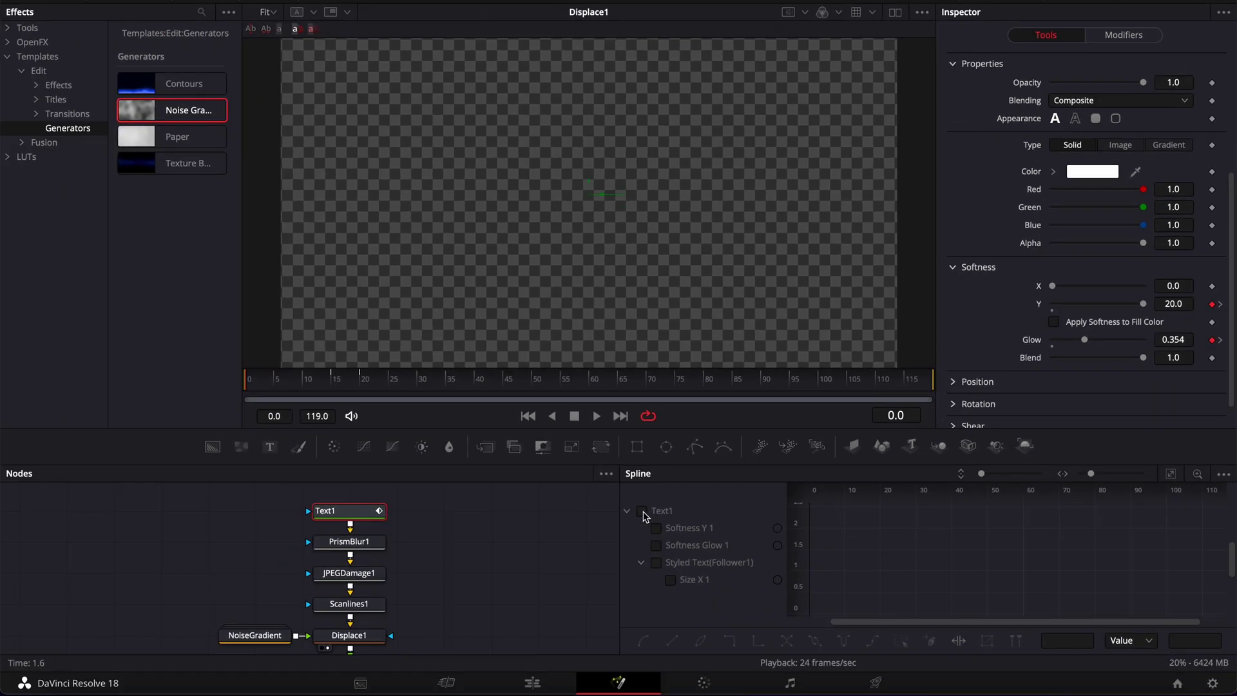
# Smooth all of Text1's keyframes in the Spline editor and raise Ease In to about 85.
pyautogui.click(642, 512)
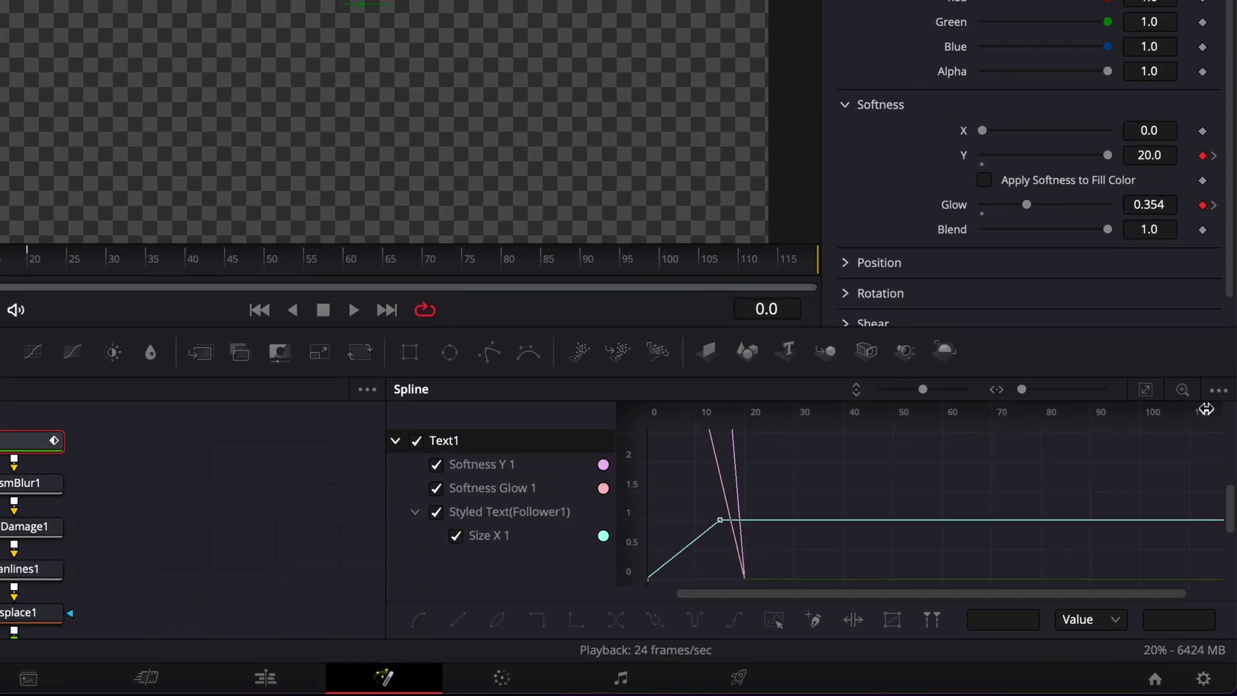
pyautogui.click(1147, 391)
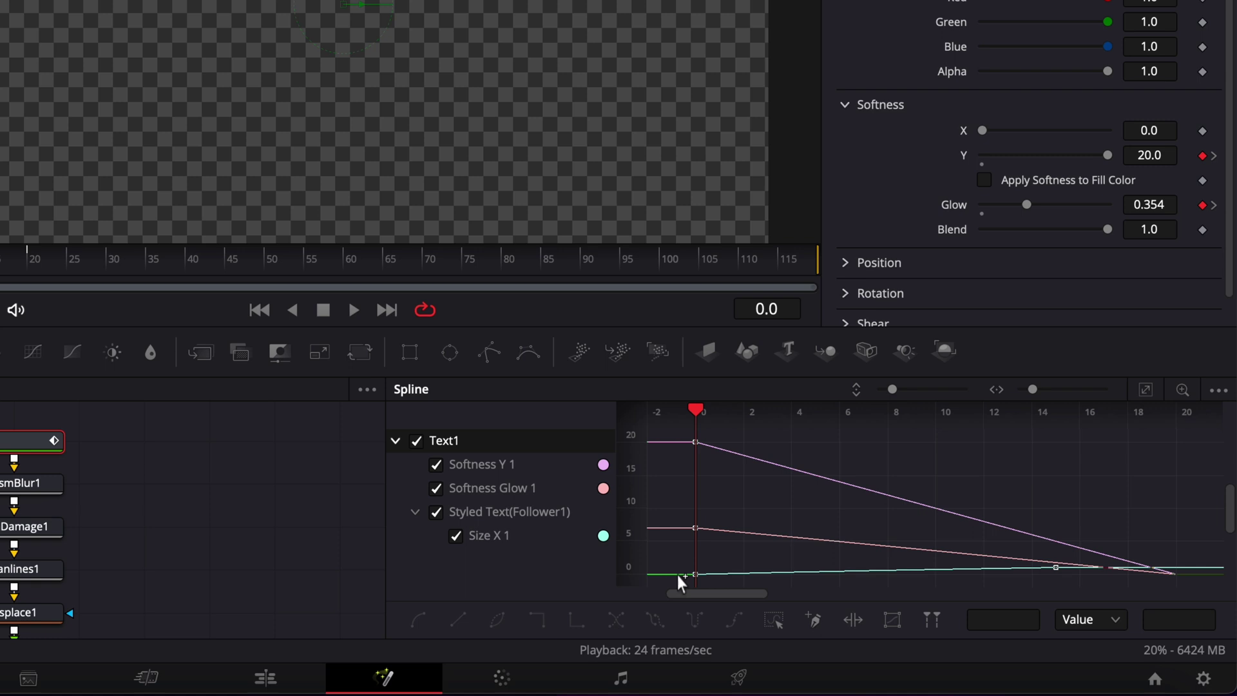
pyautogui.moveTo(670, 576); pyautogui.dragTo(1222, 408)
pyautogui.press('s')
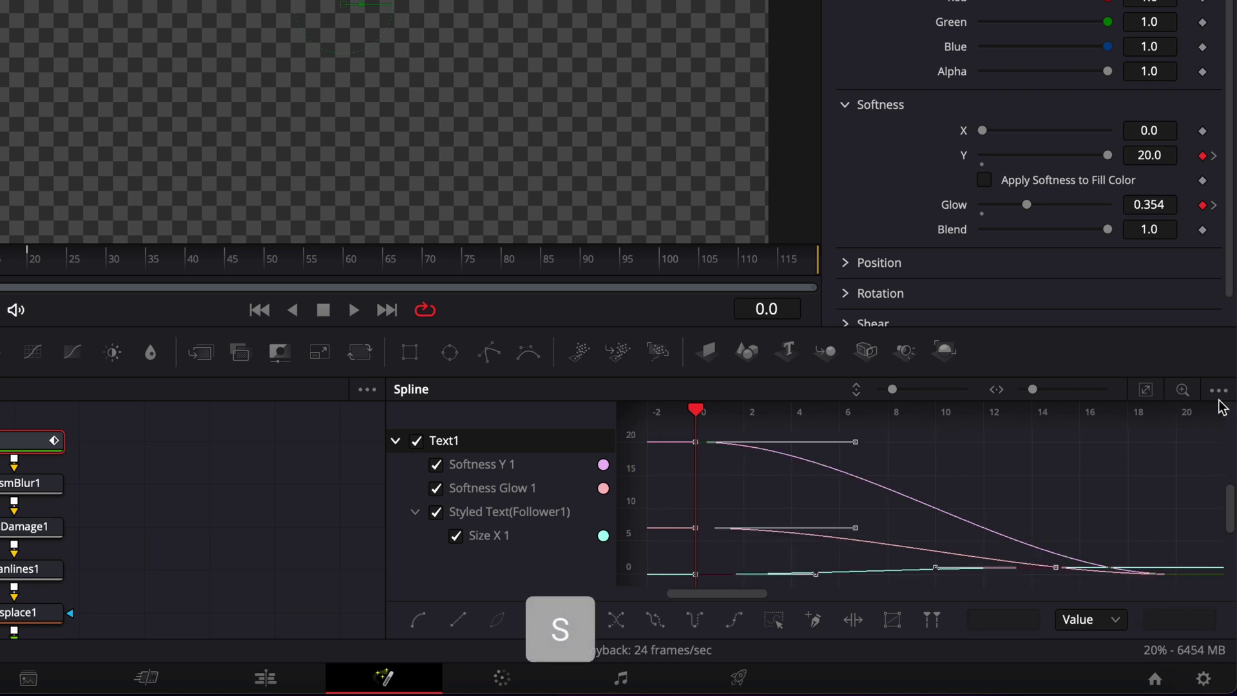
pyautogui.press('t')
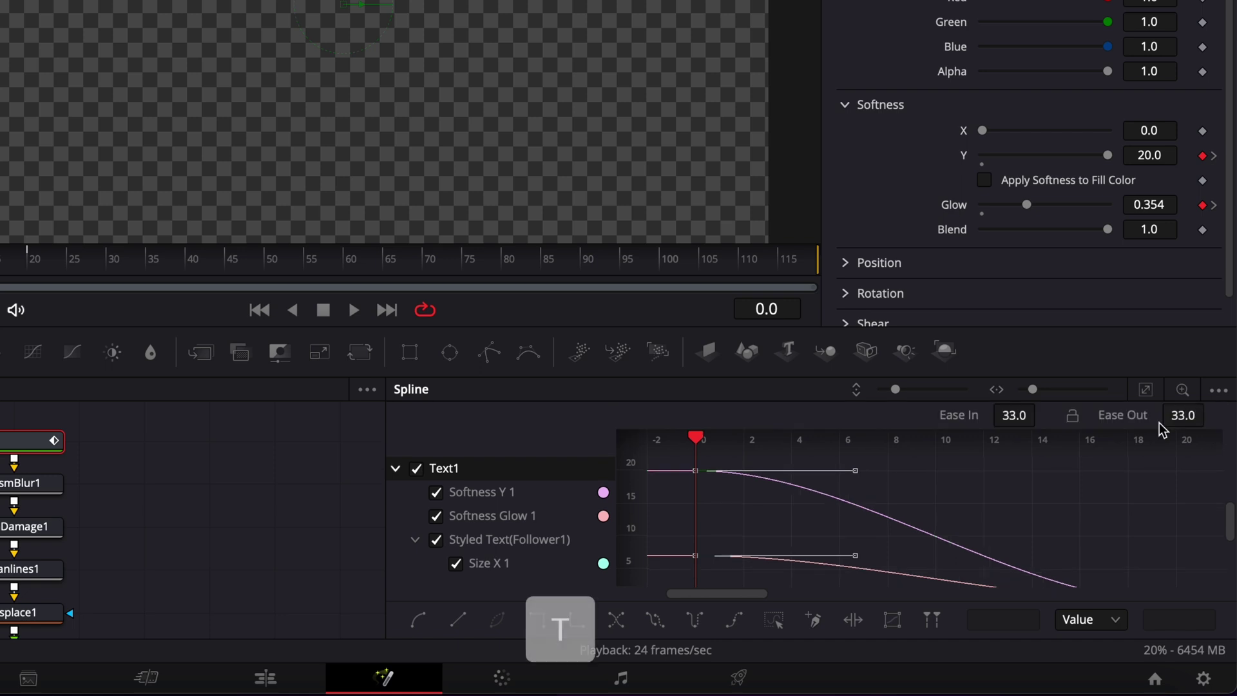
pyautogui.moveTo(1013, 416); pyautogui.dragTo(1053, 416)
pyautogui.press('space')
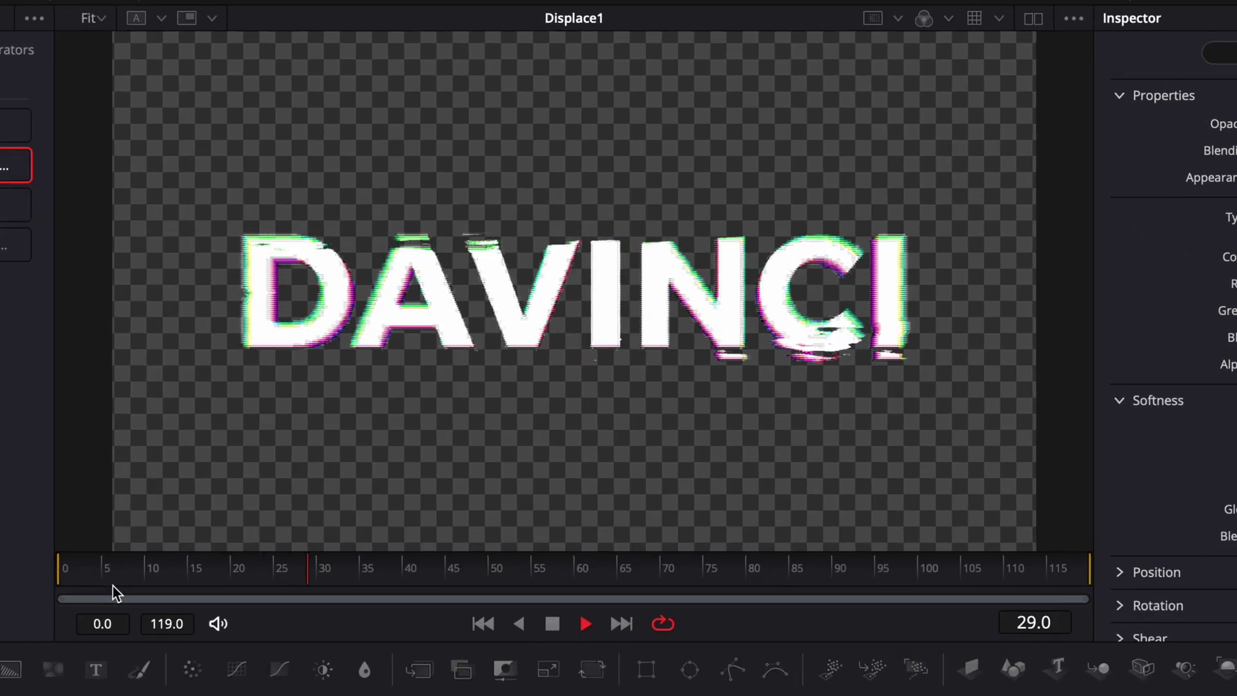
# Change Follower1's letter order from Random to Left to Right.
pyautogui.moveTo(198, 507); pyautogui.dragTo(182, 507)
pyautogui.moveTo(117, 583); pyautogui.dragTo(149, 589)
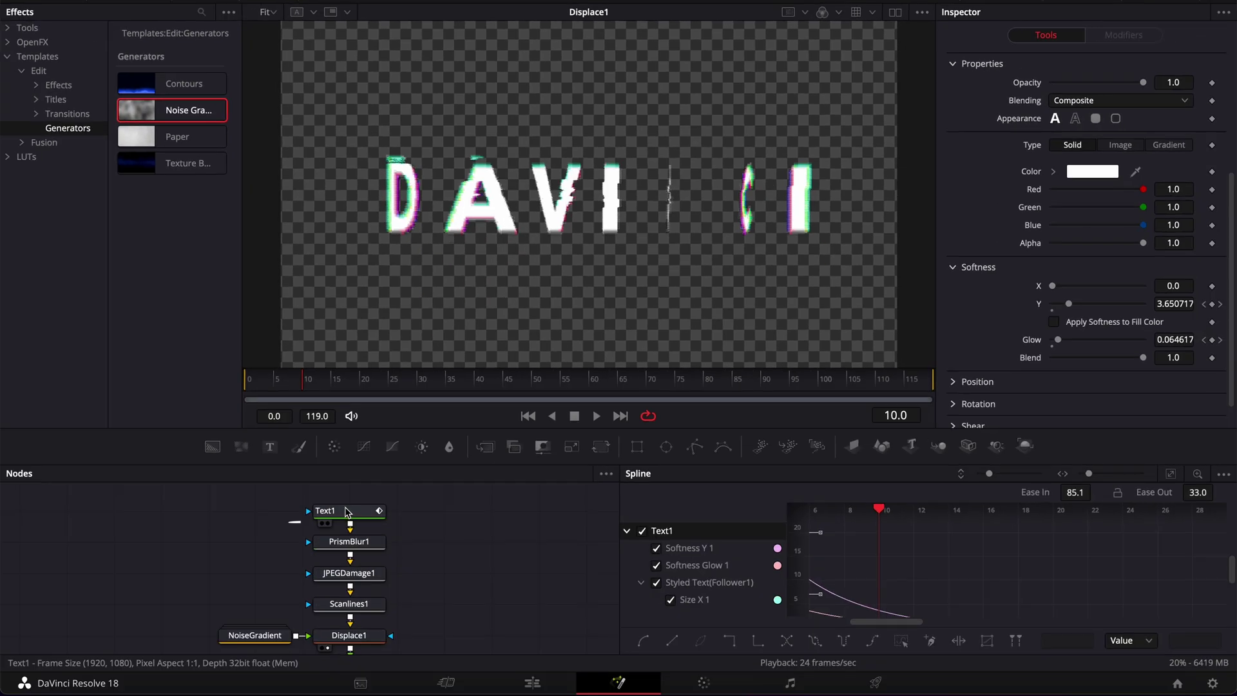
pyautogui.click(347, 512)
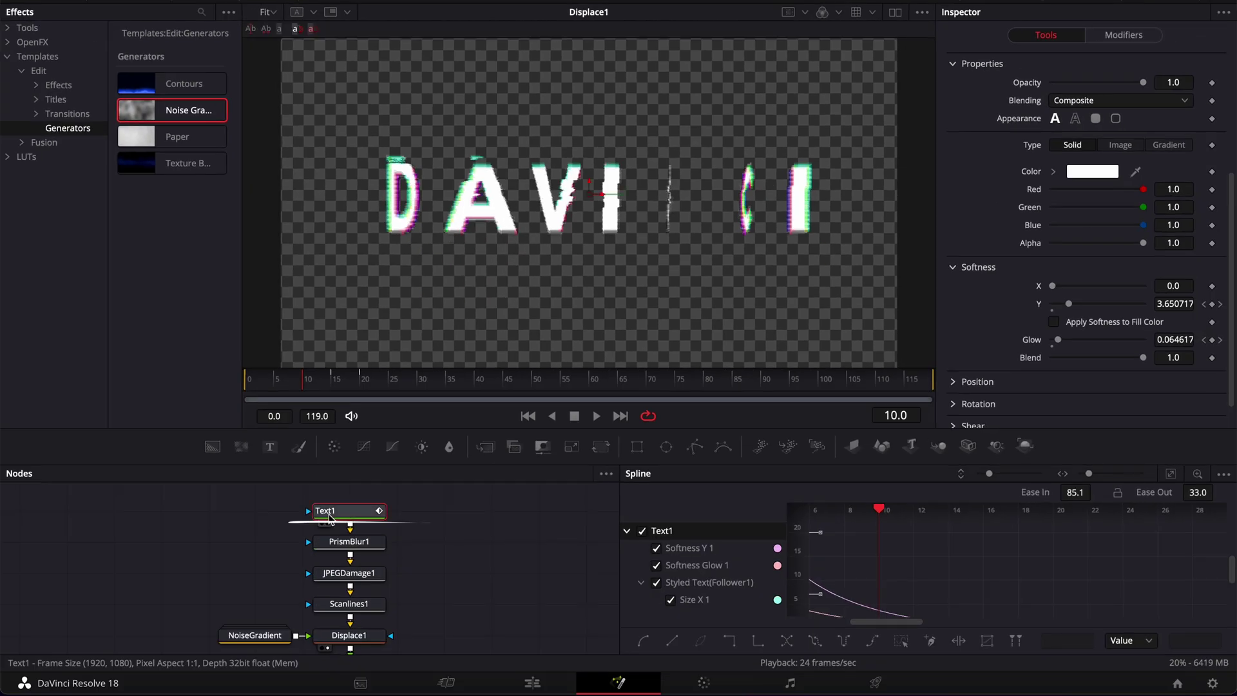
pyautogui.click(1129, 35)
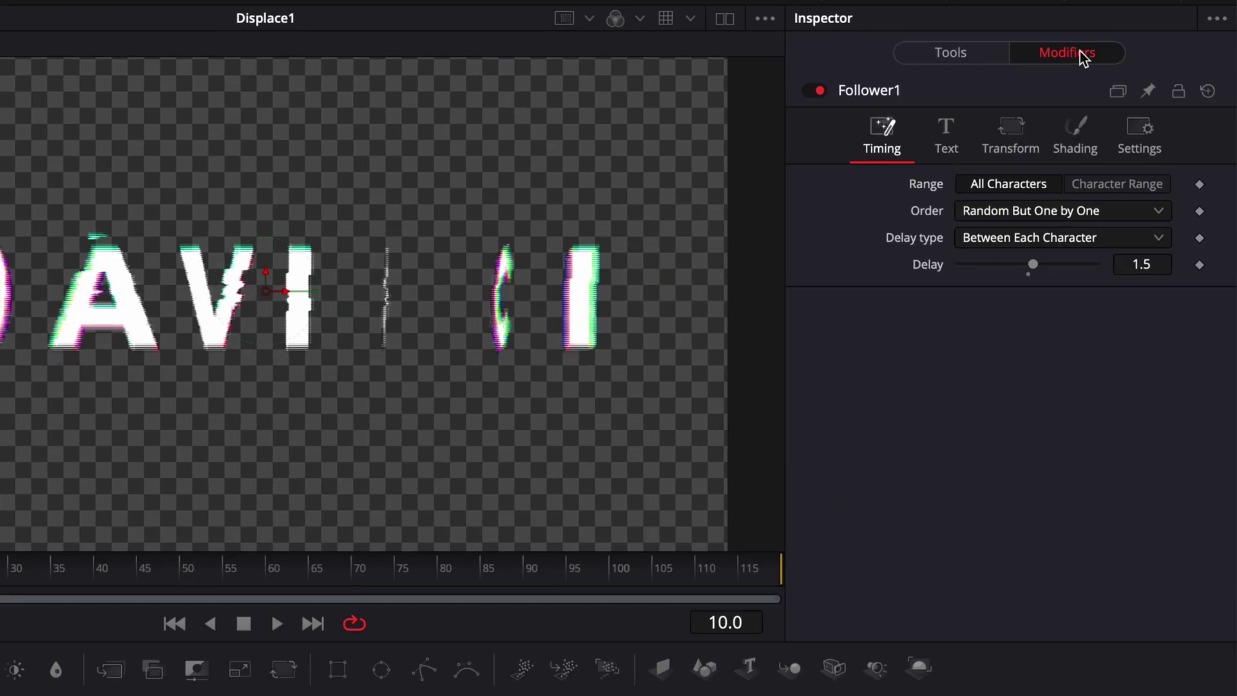
pyautogui.click(997, 212)
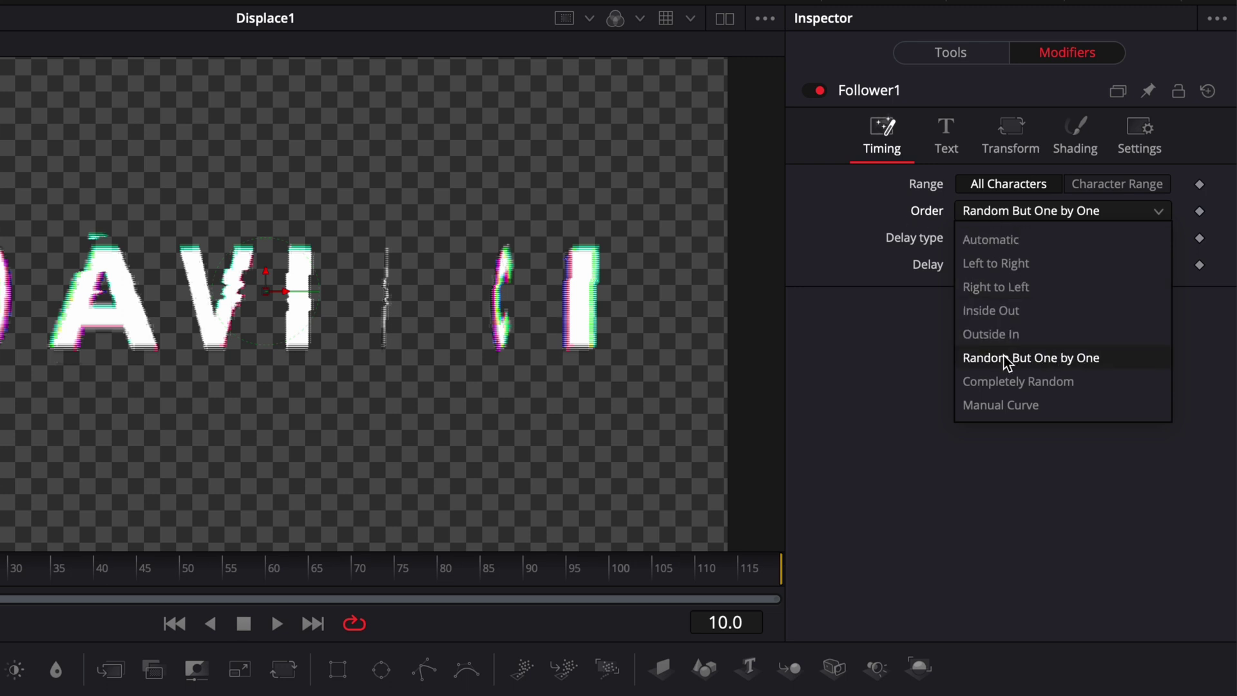
pyautogui.click(1005, 263)
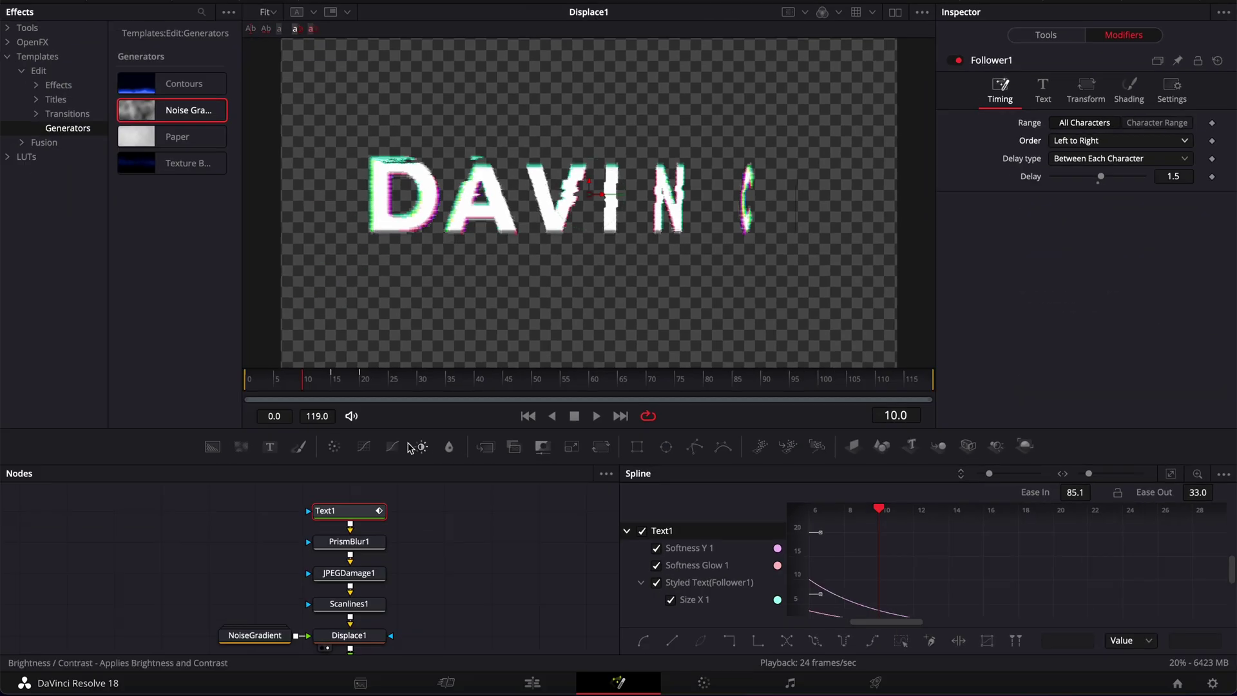
# Replay from frame 0 to preview the left-to-right letter reveal around frame 22.
pyautogui.moveTo(272, 379); pyautogui.dragTo(254, 382)
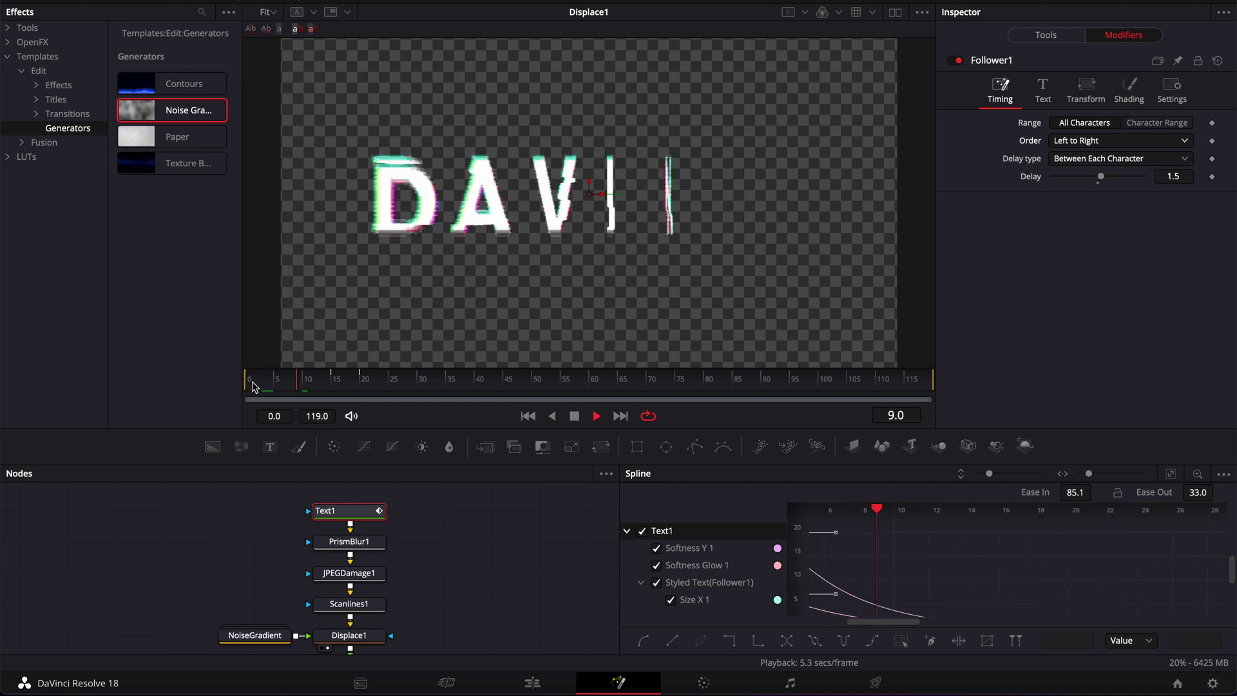
pyautogui.click(254, 385)
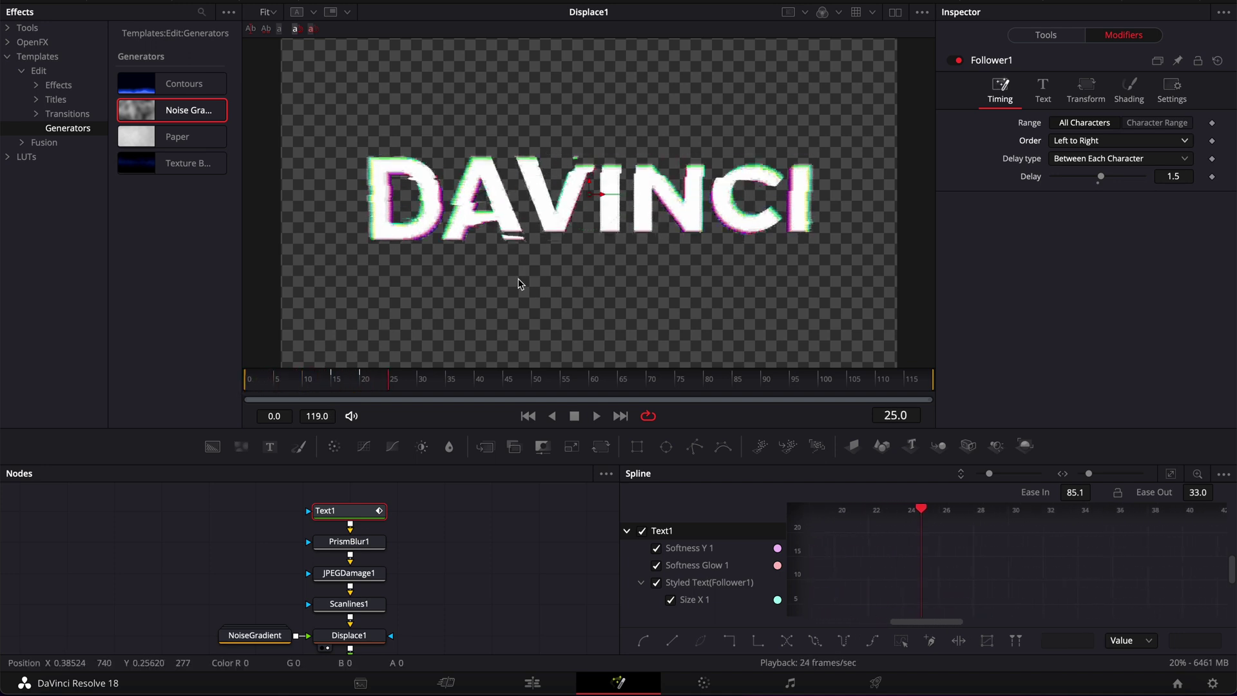
pyautogui.click(253, 381)
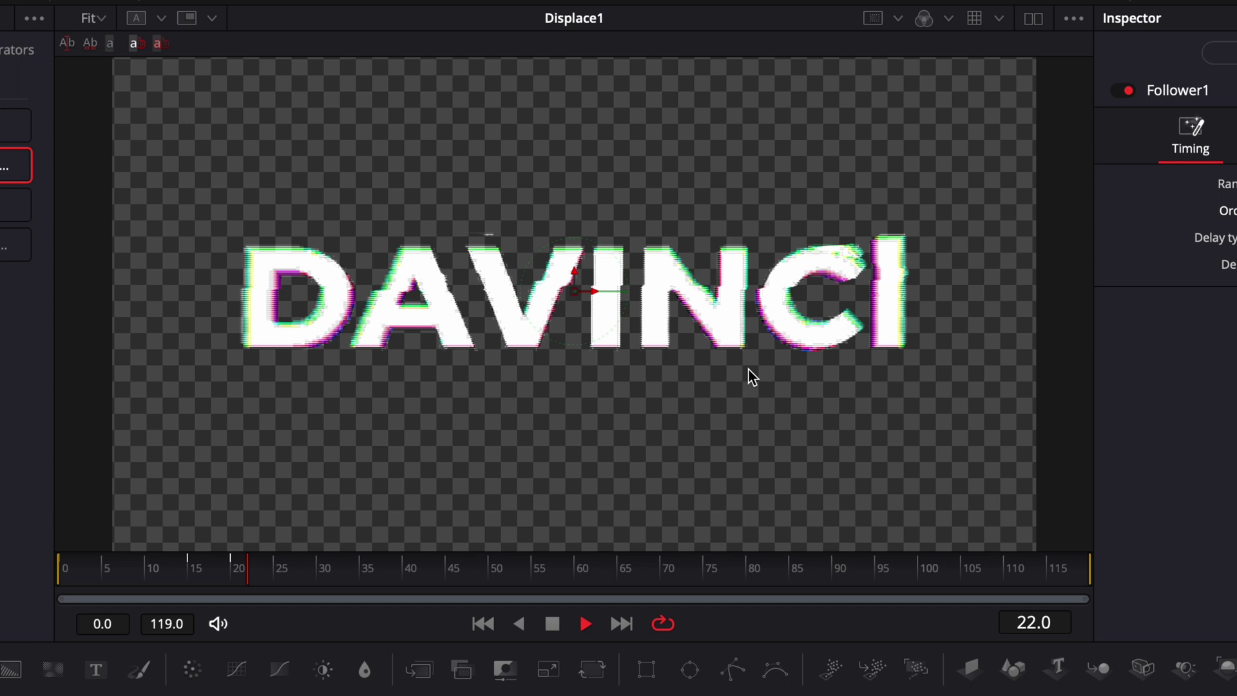
pyautogui.moveTo(306, 569); pyautogui.dragTo(334, 591)
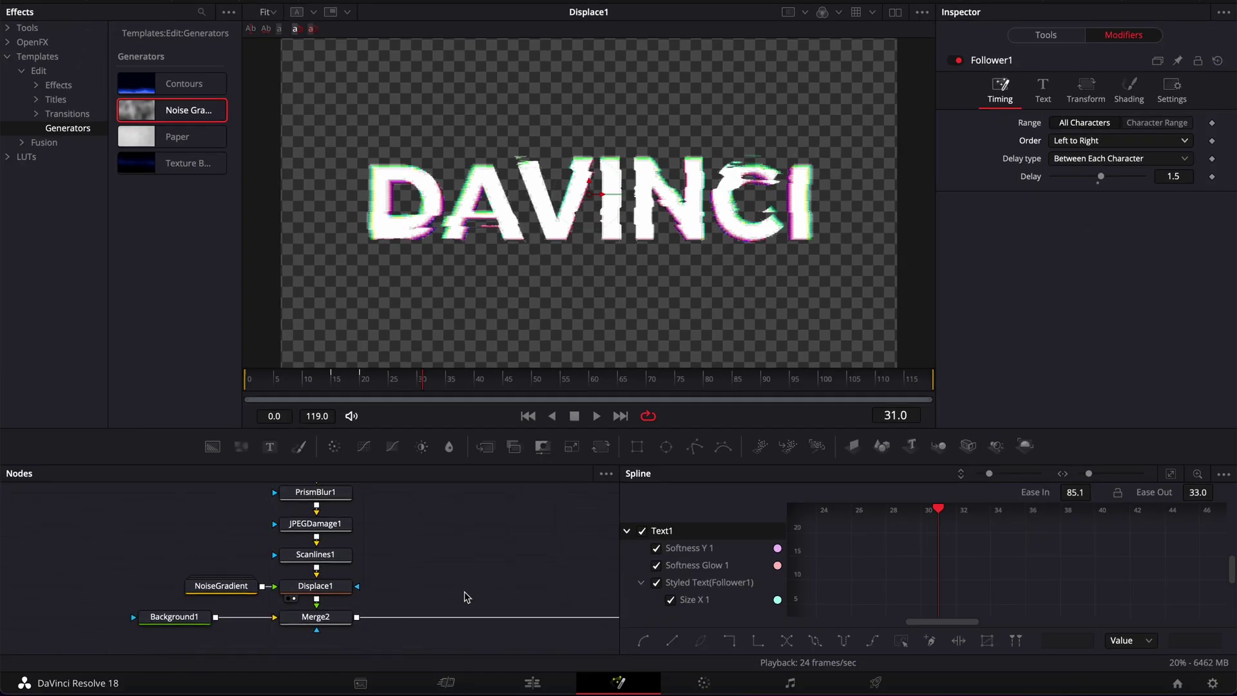
# Add a Dissolve node after Merge2.
pyautogui.click(282, 622)
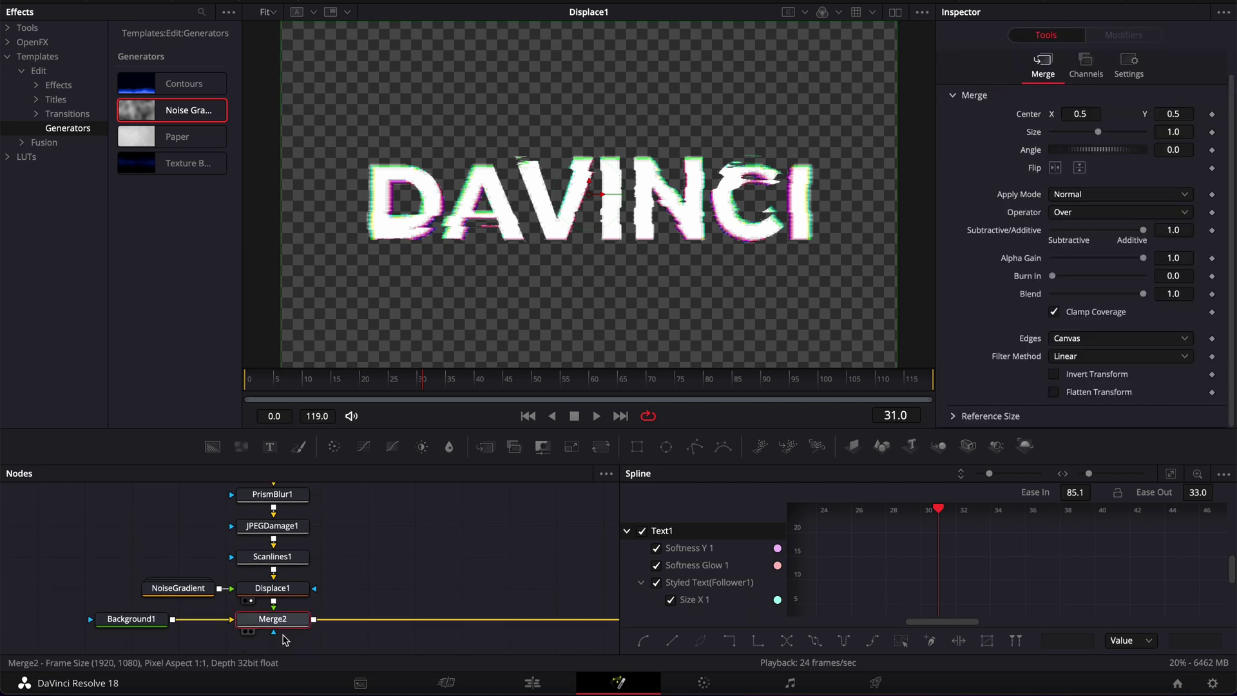
pyautogui.hotkey('shift', 'space')
pyautogui.write('displ')
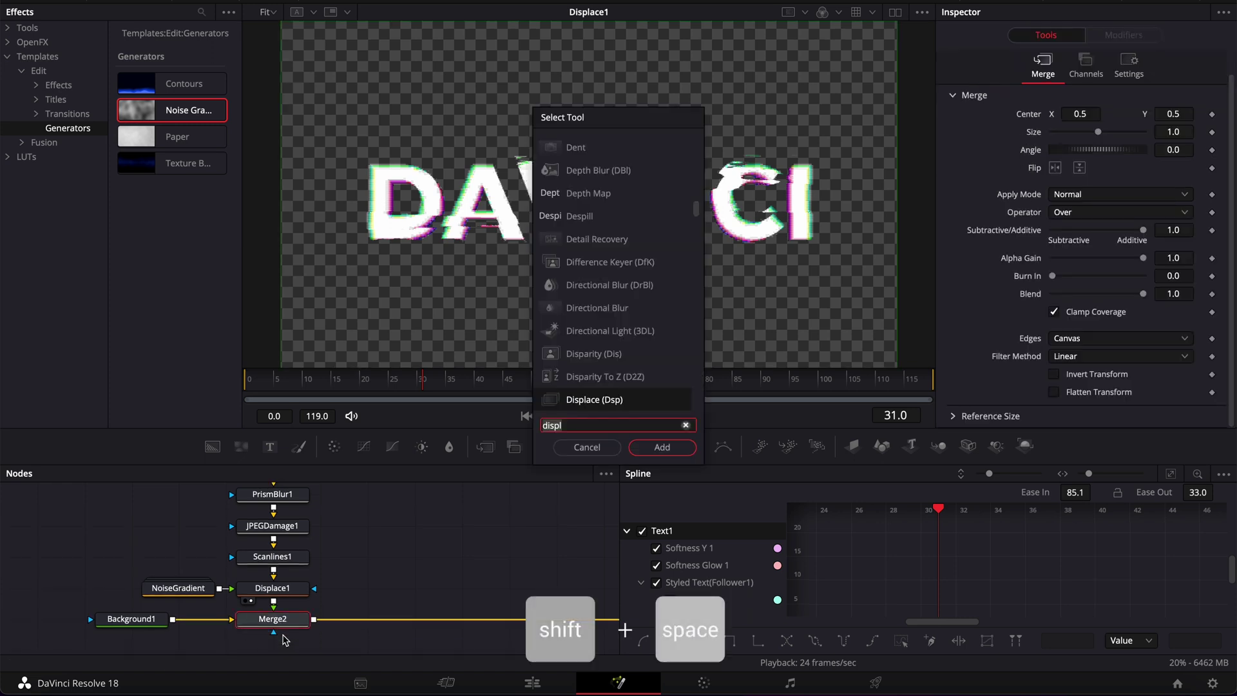
pyautogui.press('BackSpace')
pyautogui.press('BackSpace')
pyautogui.press('BackSpace')
pyautogui.write('ss')
pyautogui.press('Return')
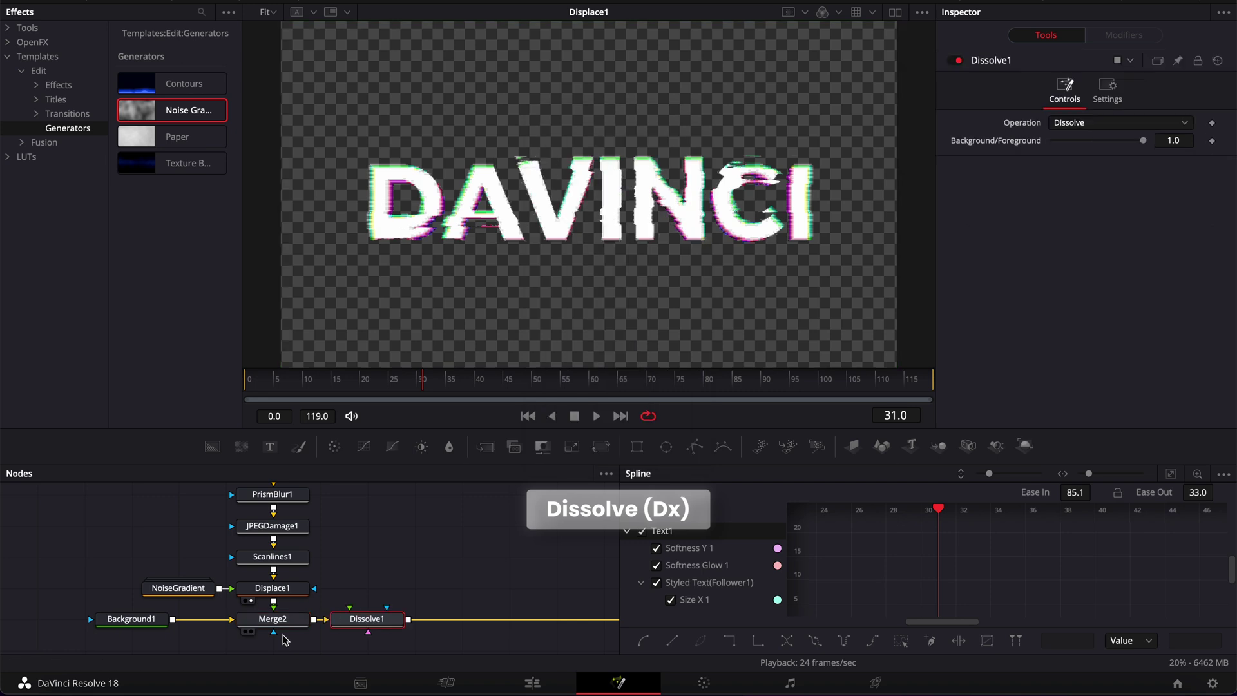
# Paste an instance of Text1, connect it into Dissolve1, and view Dissolve1's output.
pyautogui.click(257, 495)
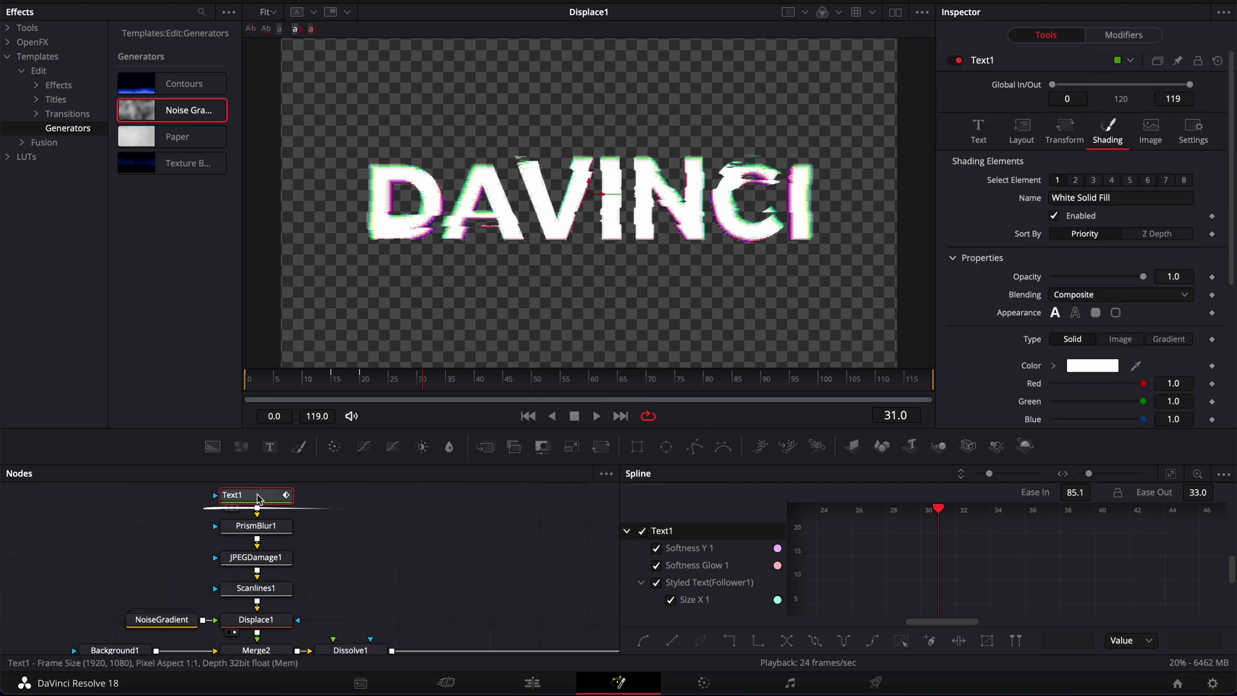
pyautogui.hotkey('ctrl', 'c')
pyautogui.rightClick(347, 498)
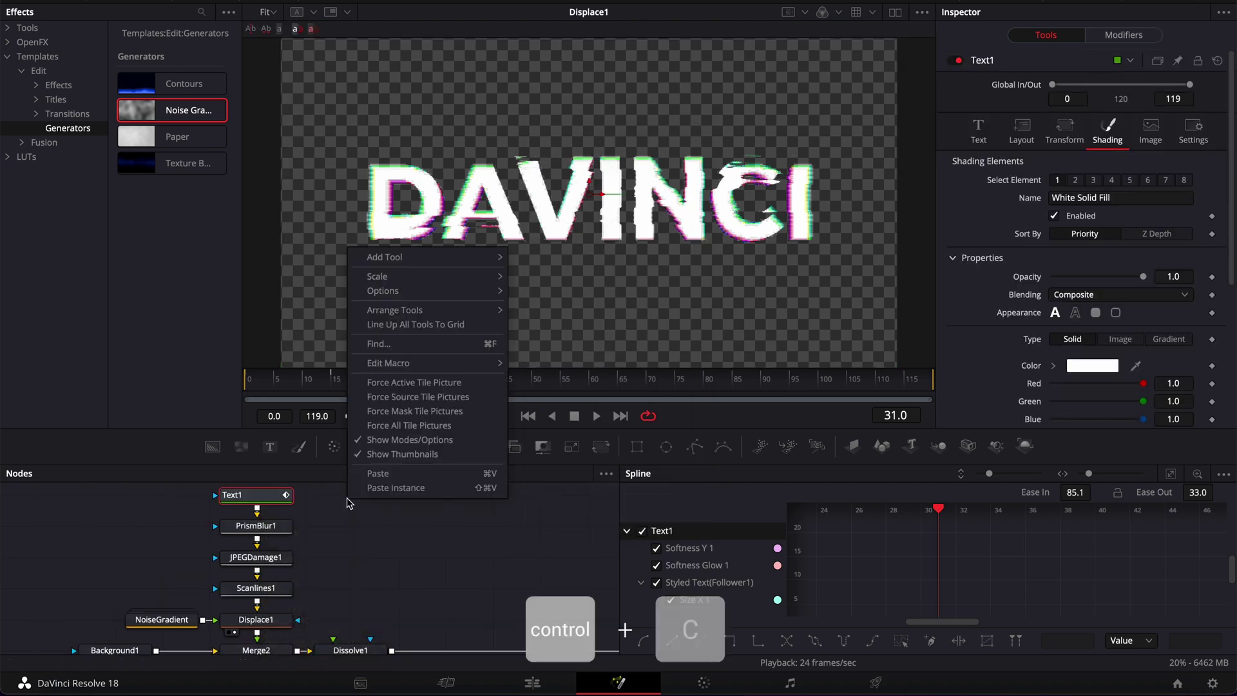
pyautogui.click(372, 488)
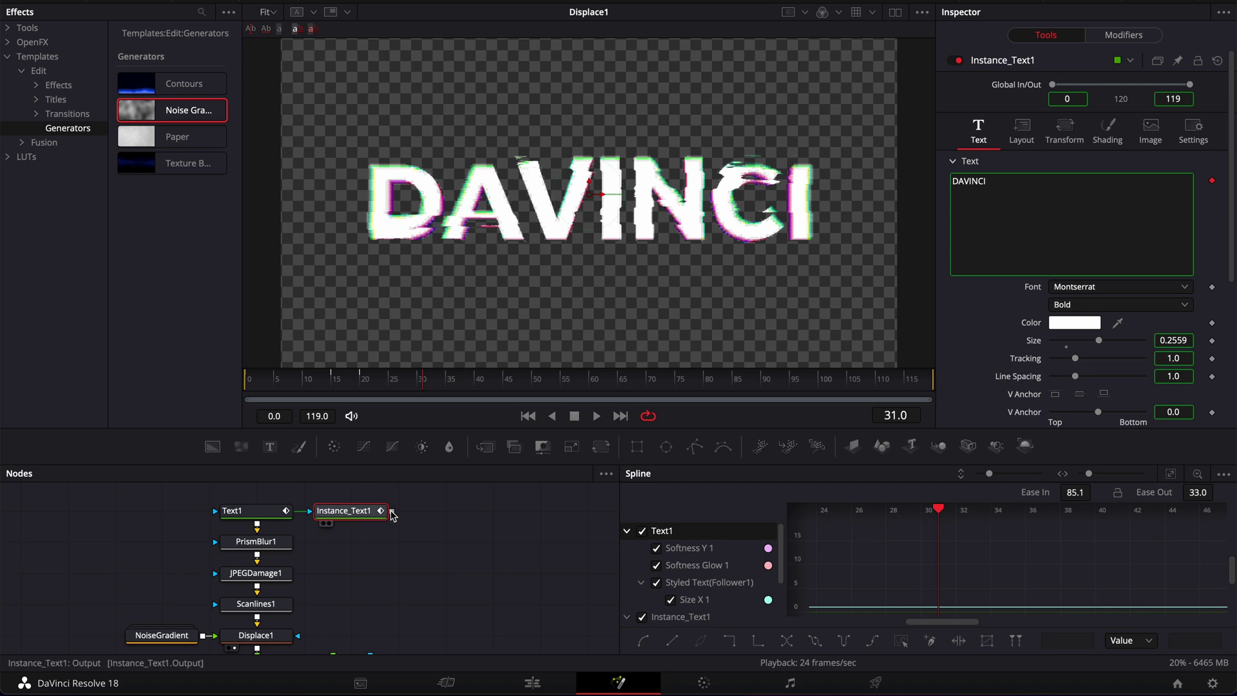
pyautogui.moveTo(392, 511); pyautogui.dragTo(335, 611)
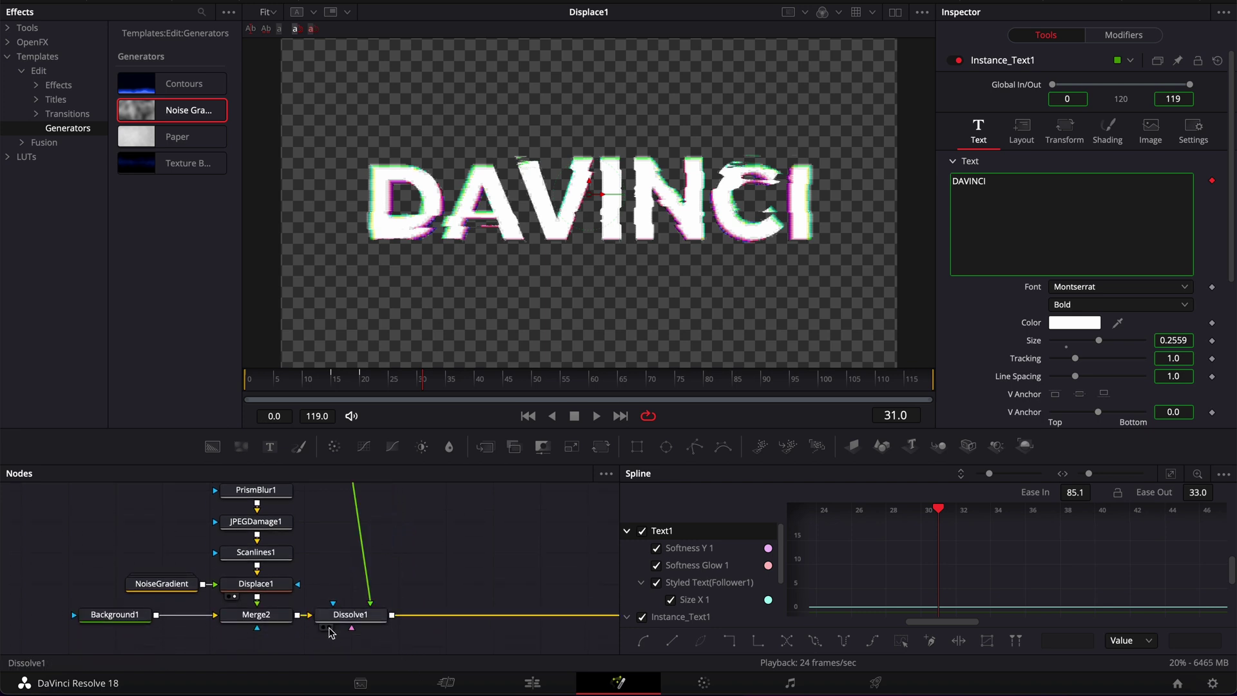
pyautogui.click(328, 628)
pyautogui.click(332, 620)
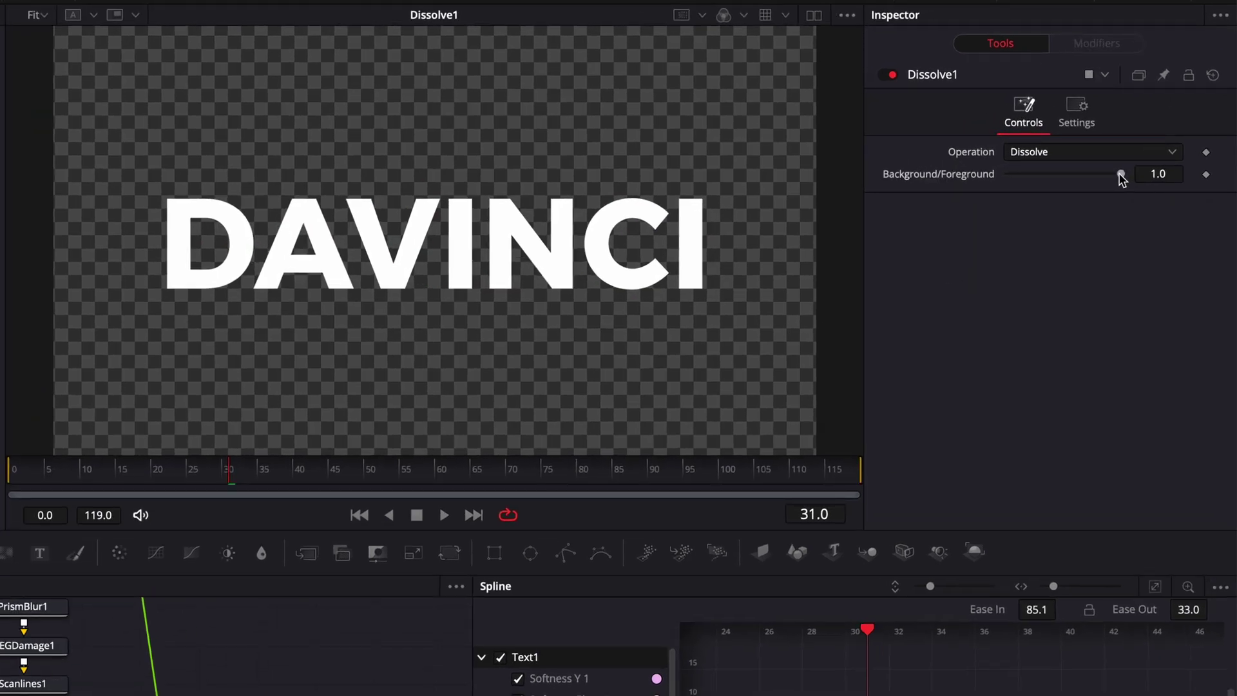
# Keyframe Dissolve1 Background/Foreground from 0.0 at frame 20 to 1.0 at frame 30, using Random Noise Dissolve.
pyautogui.moveTo(1120, 176)
pyautogui.mouseDown()
pyautogui.moveTo(980, 185)
pyautogui.moveTo(1124, 187)
pyautogui.mouseUp()
pyautogui.press('Left')
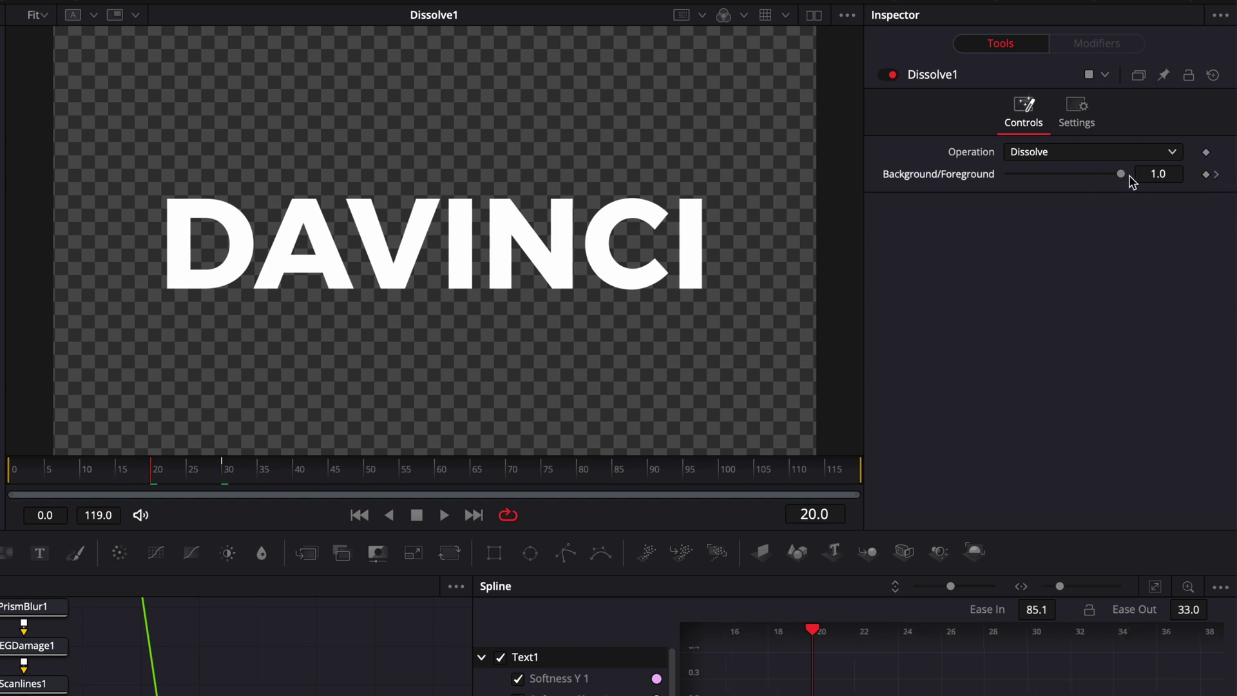
pyautogui.moveTo(1122, 175); pyautogui.dragTo(992, 180)
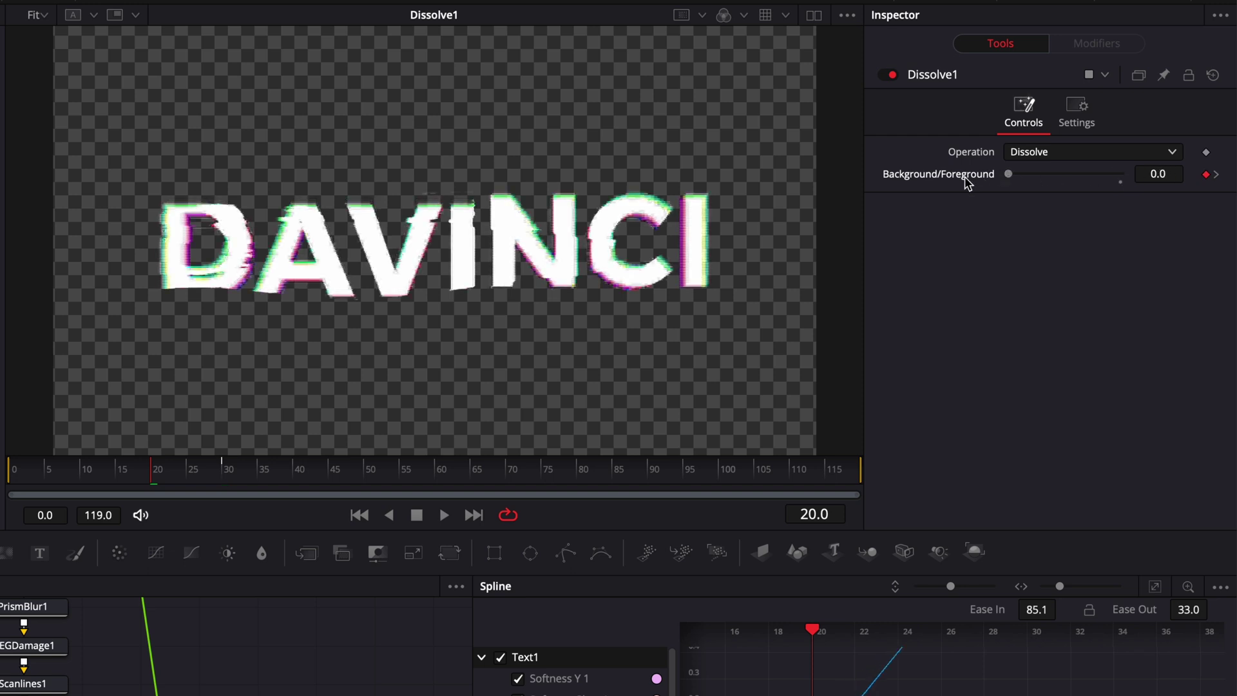
pyautogui.moveTo(159, 480); pyautogui.dragTo(201, 485)
pyautogui.click(1057, 159)
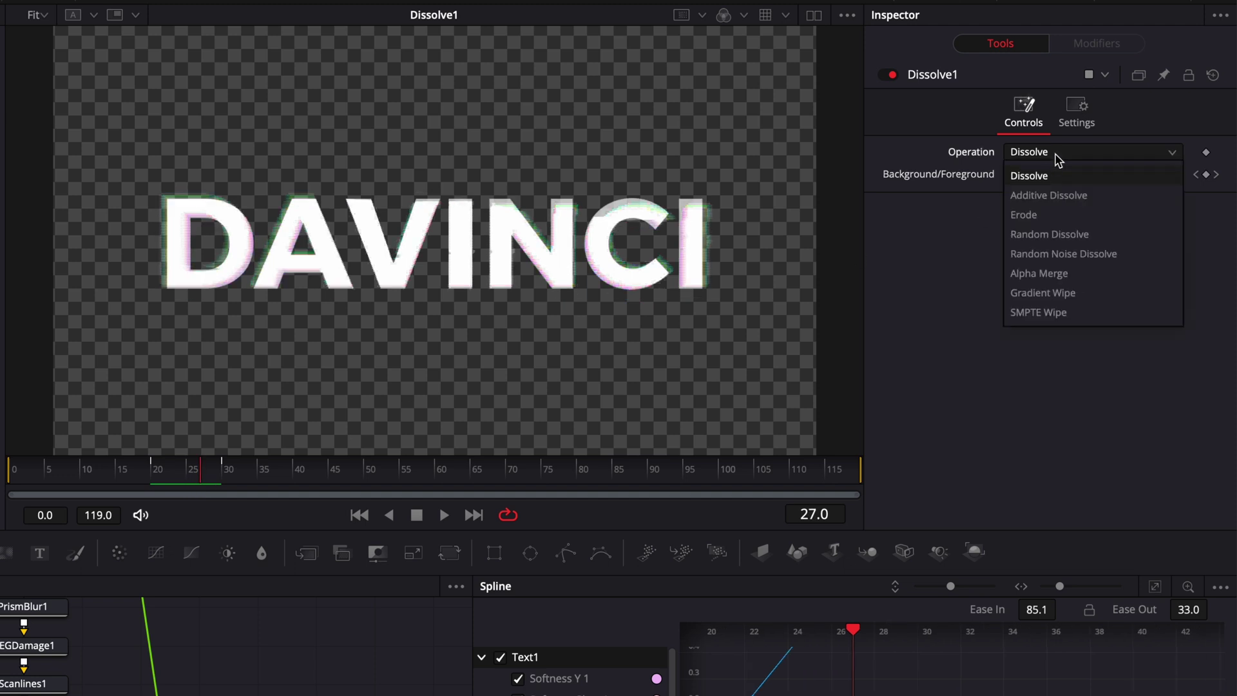
pyautogui.click(1052, 255)
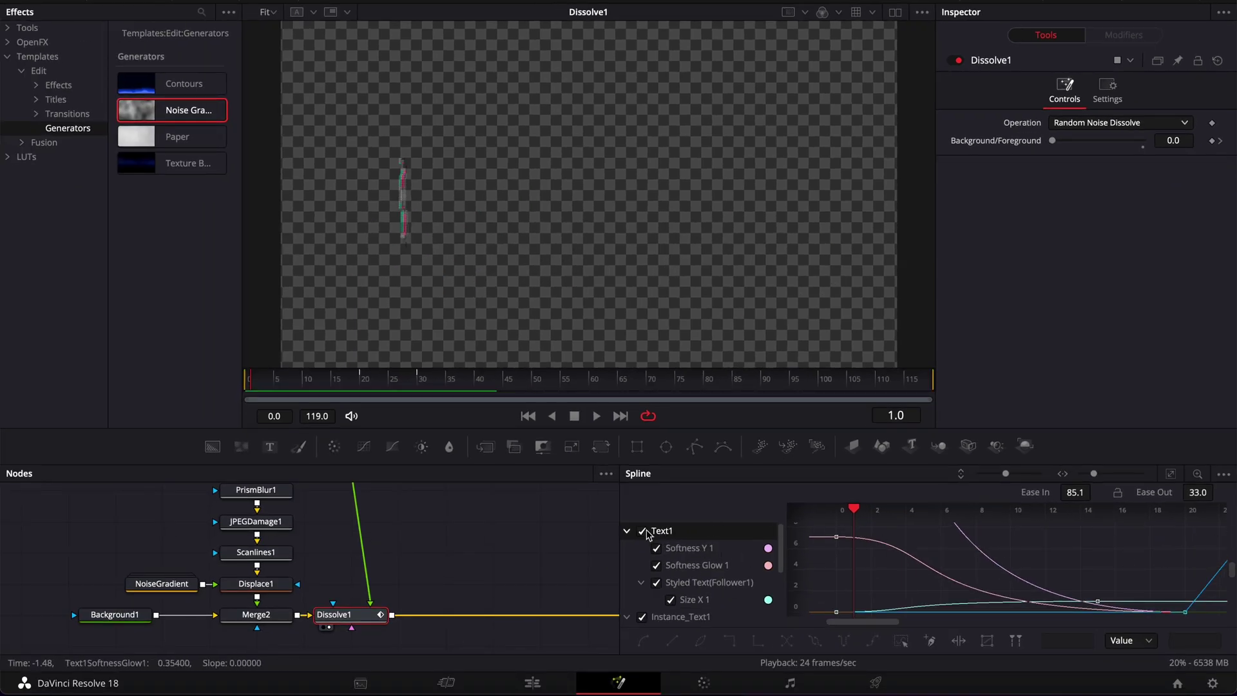
# Isolate Dissolve1's curve, smooth both keyframes into an S-curve, and set Ease In to 56.5.
pyautogui.click(643, 531)
pyautogui.scroll(-3, 643, 536)
pyautogui.click(642, 533)
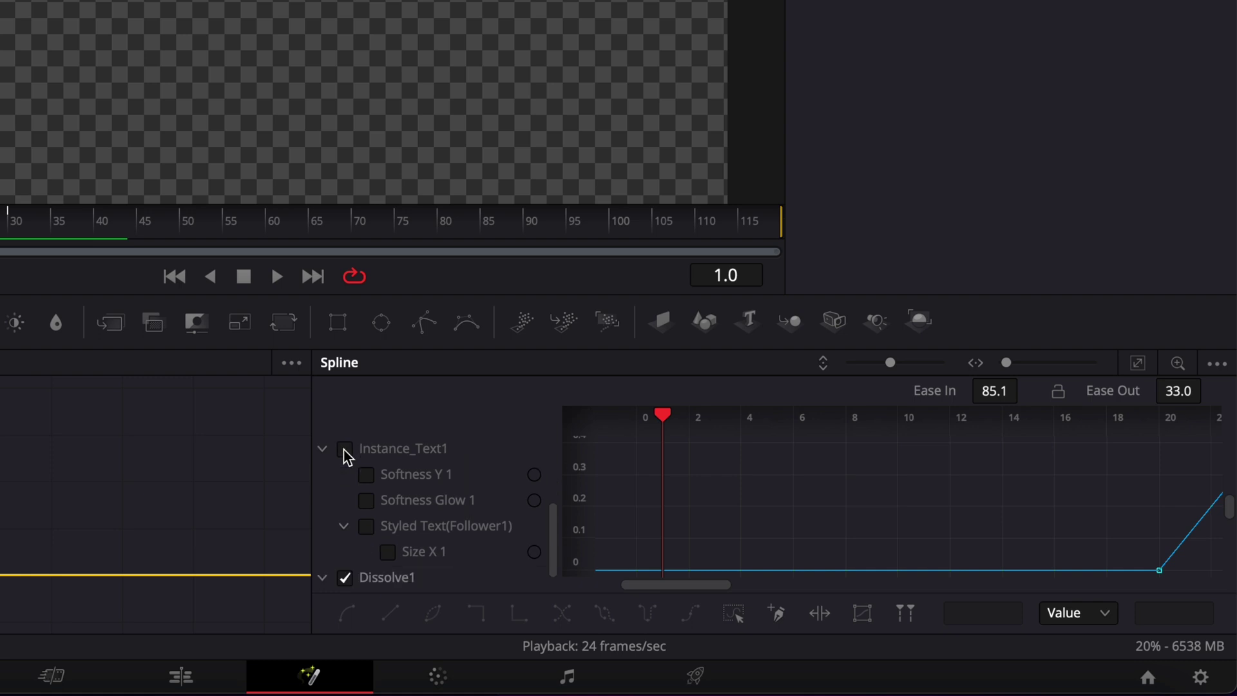
pyautogui.scroll(-1, 346, 456)
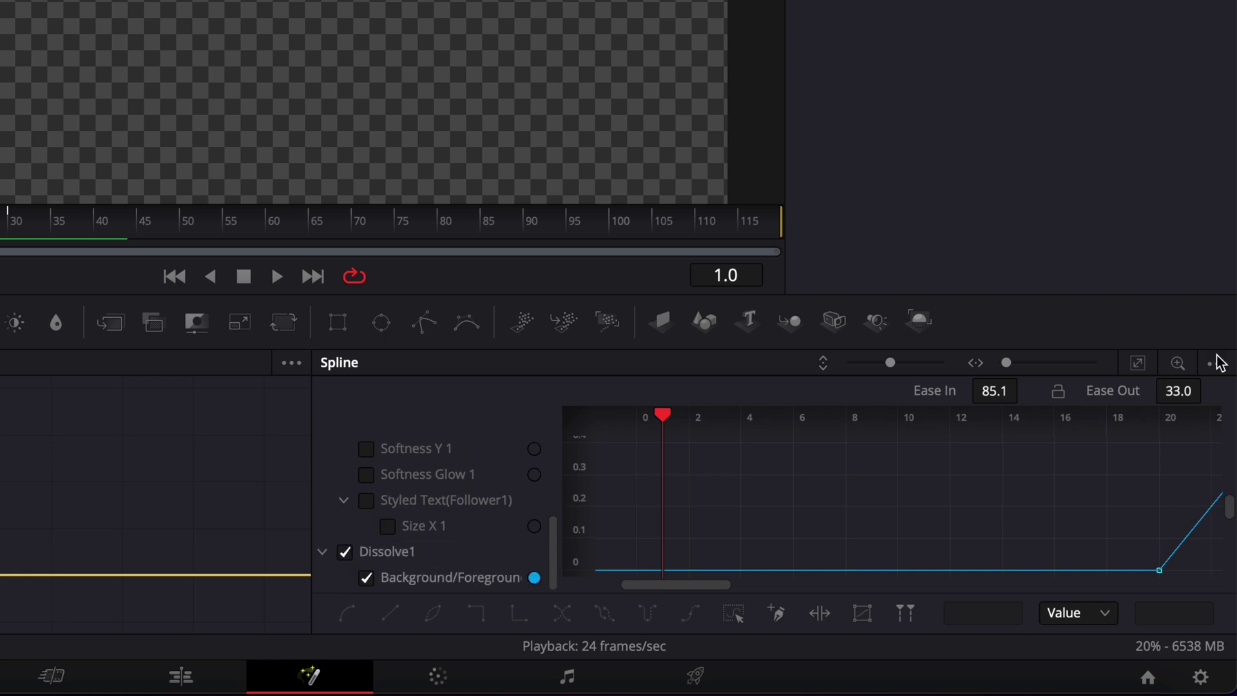
pyautogui.click(1139, 364)
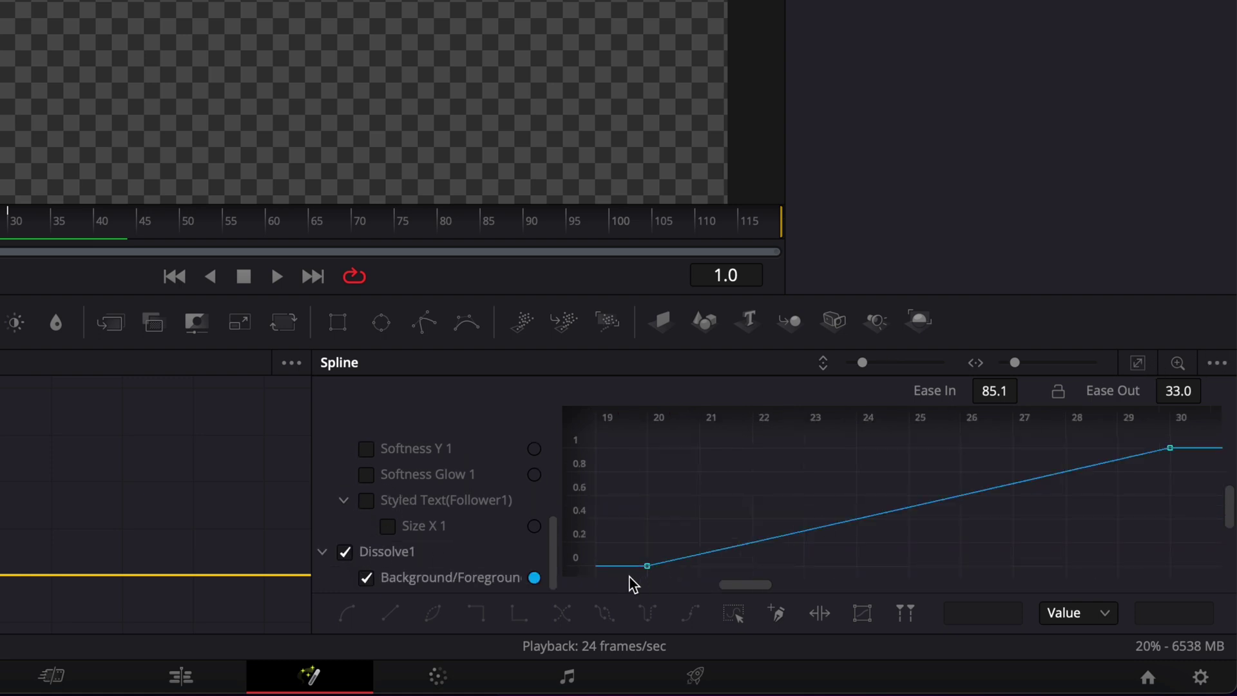
pyautogui.moveTo(886, 491); pyautogui.dragTo(1204, 426)
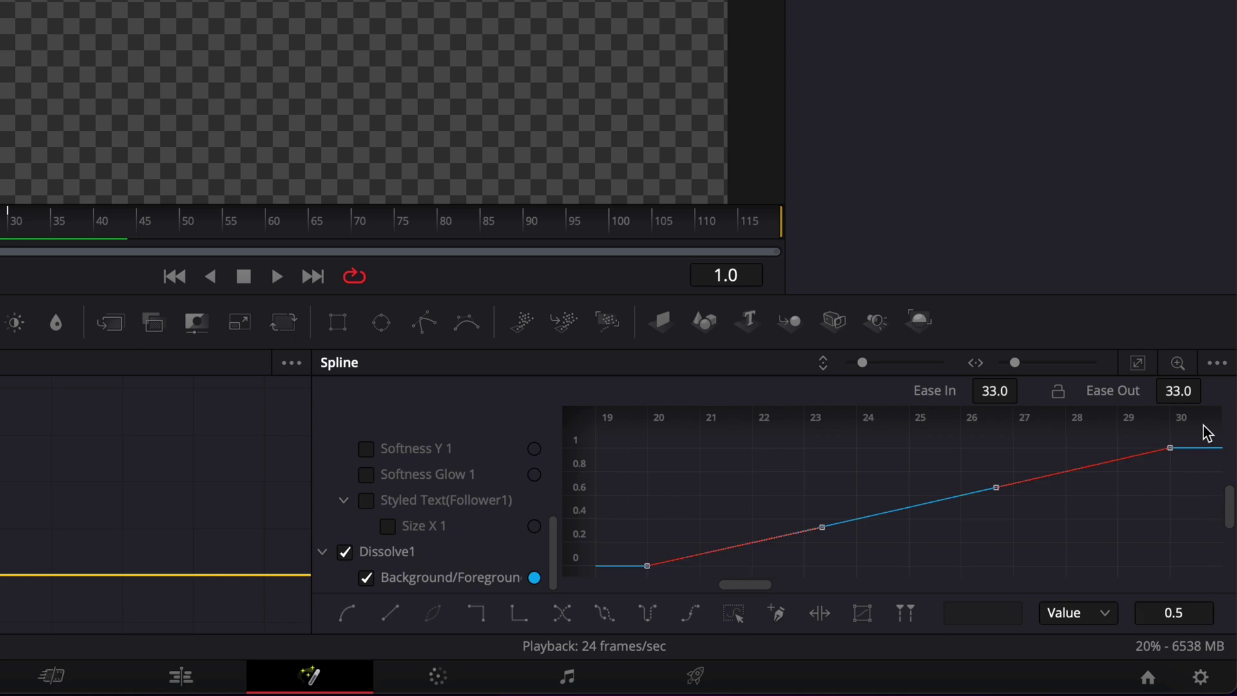
pyautogui.press('s')
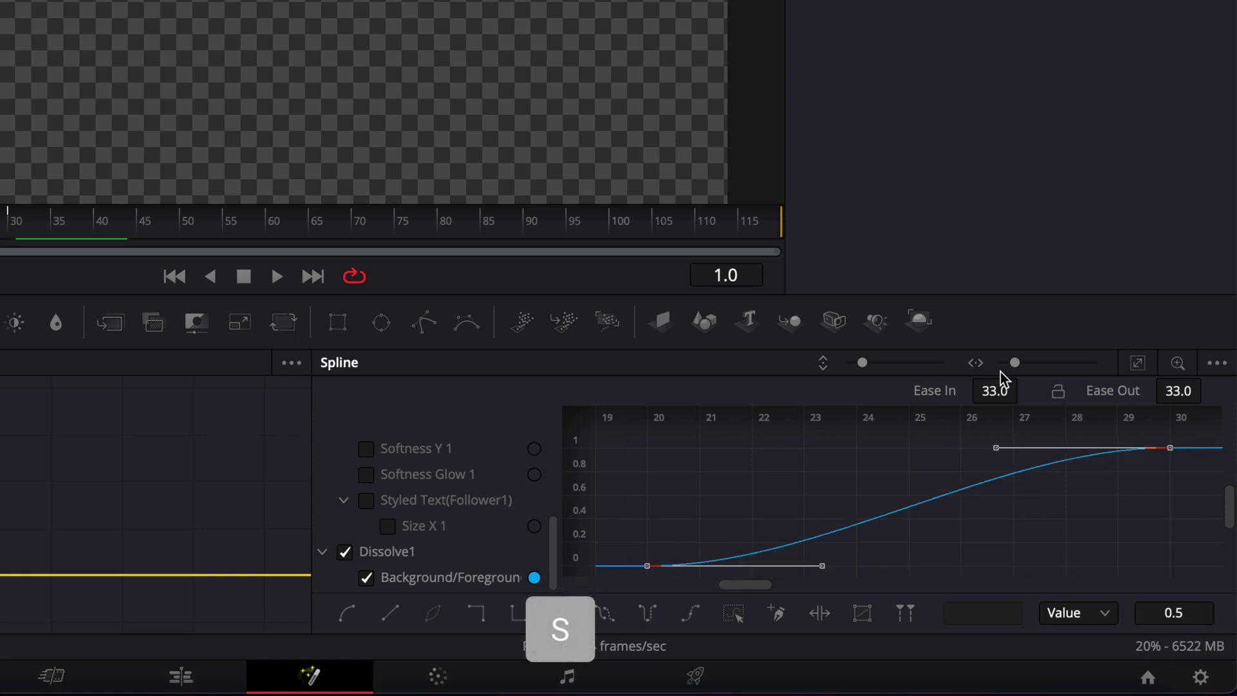
pyautogui.moveTo(994, 391); pyautogui.dragTo(1018, 390)
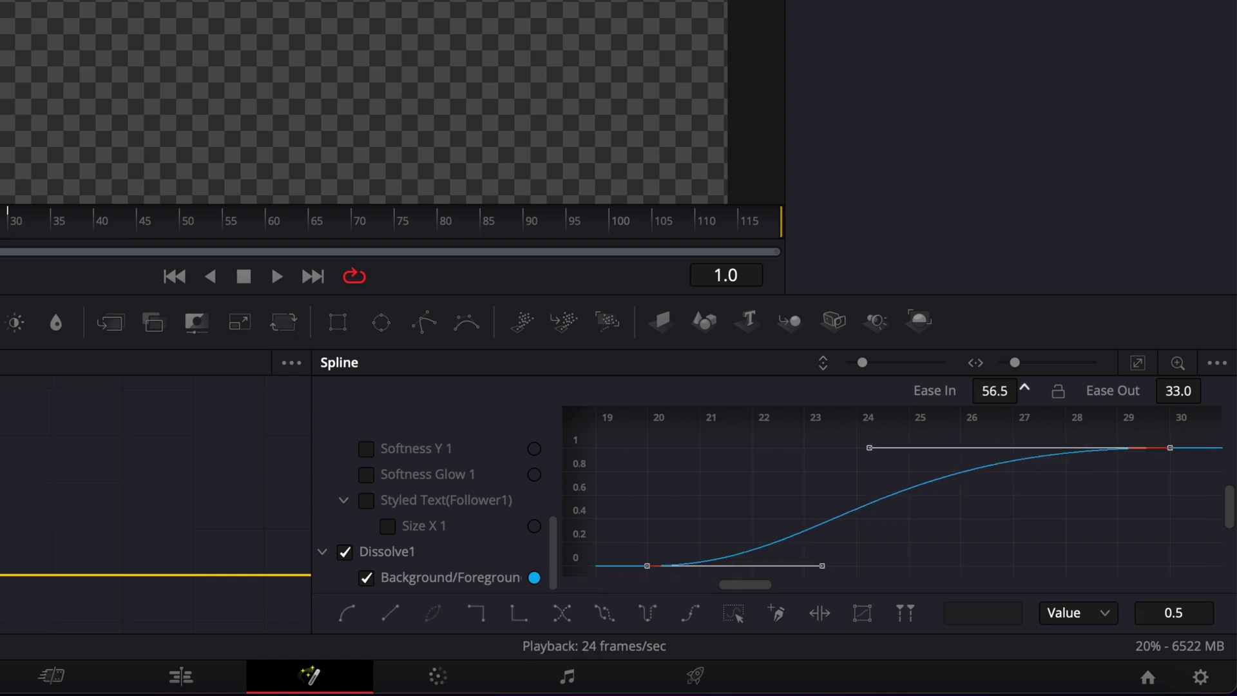